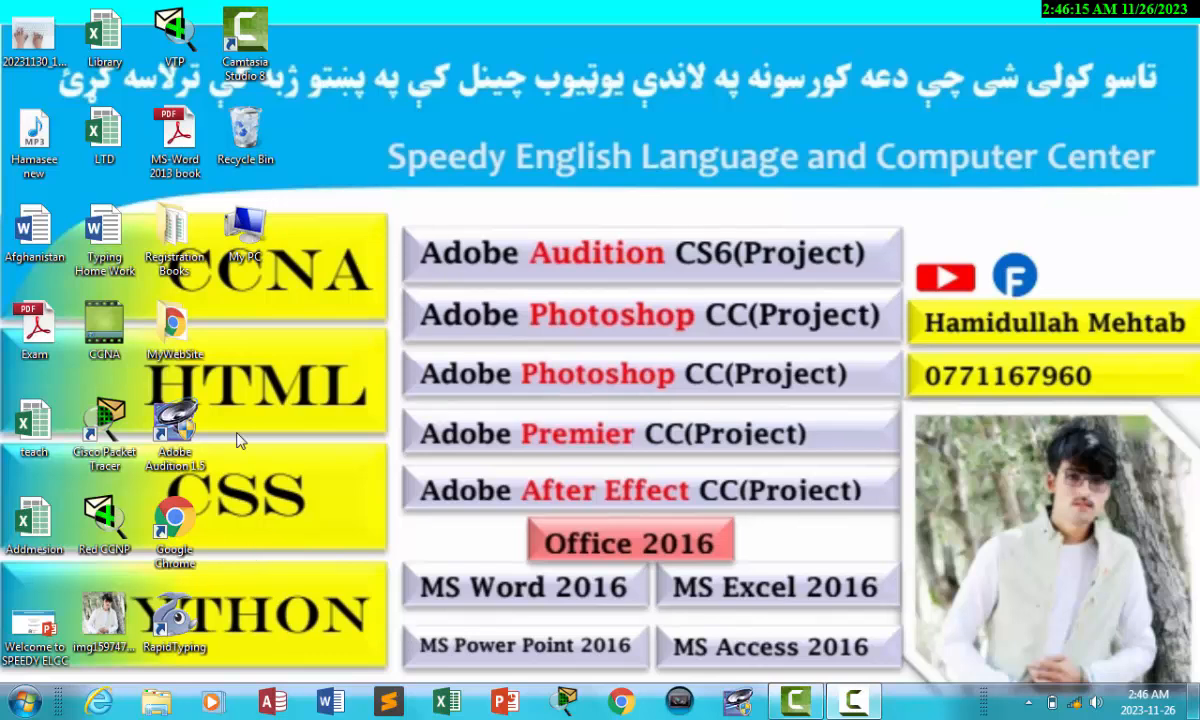
Step: Open the teach workbook, dismiss the activation notice and go to the LookUp Farmula sheet
double_click(30, 438)
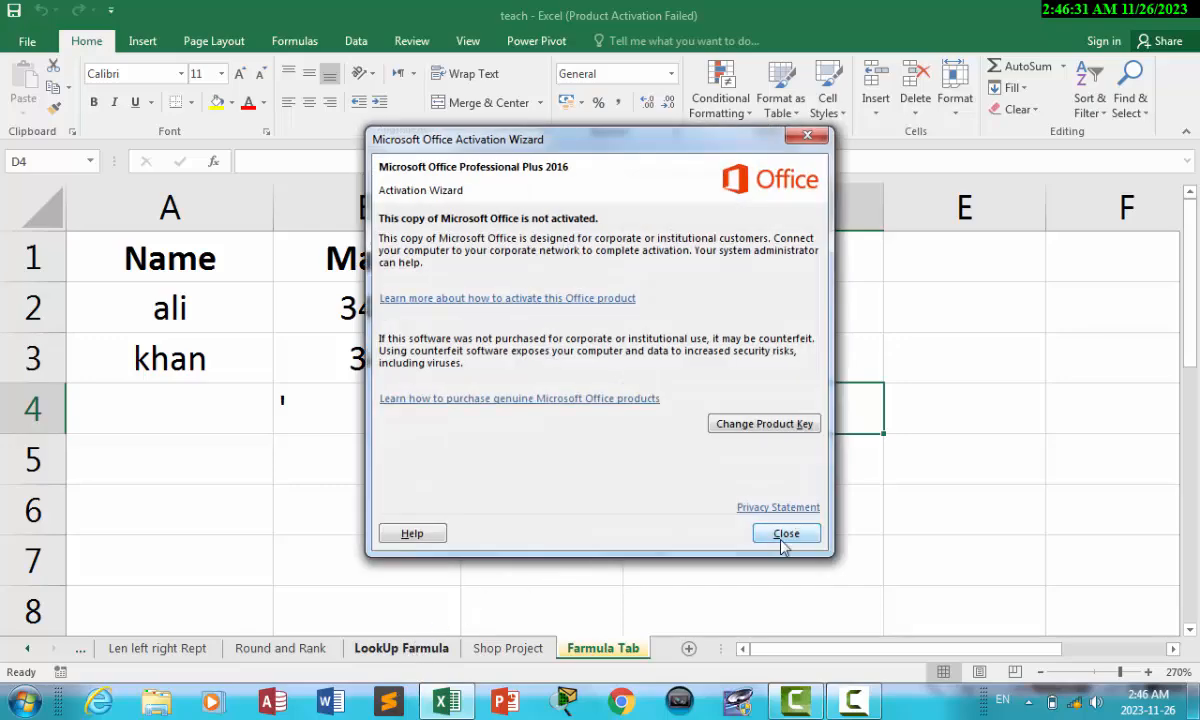
left_click(785, 534)
left_click(401, 648)
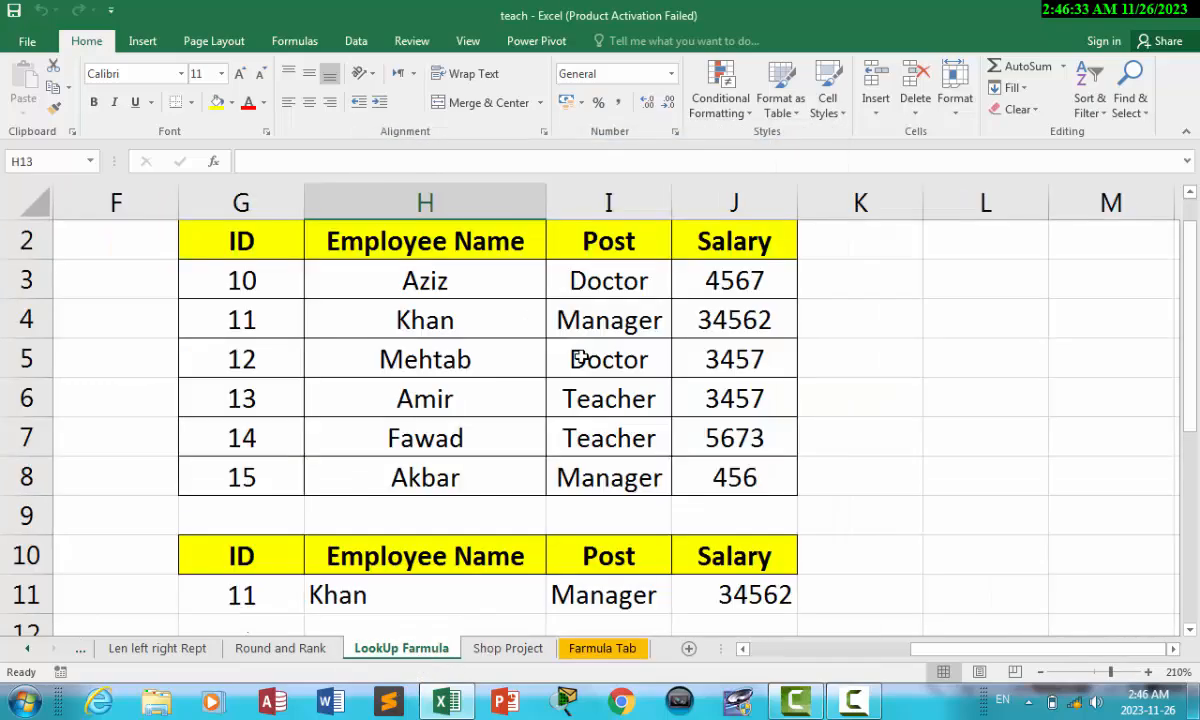
Step: Enter ID 14 in G11 and check the Name, Post and Salary lookup results
left_click(228, 596)
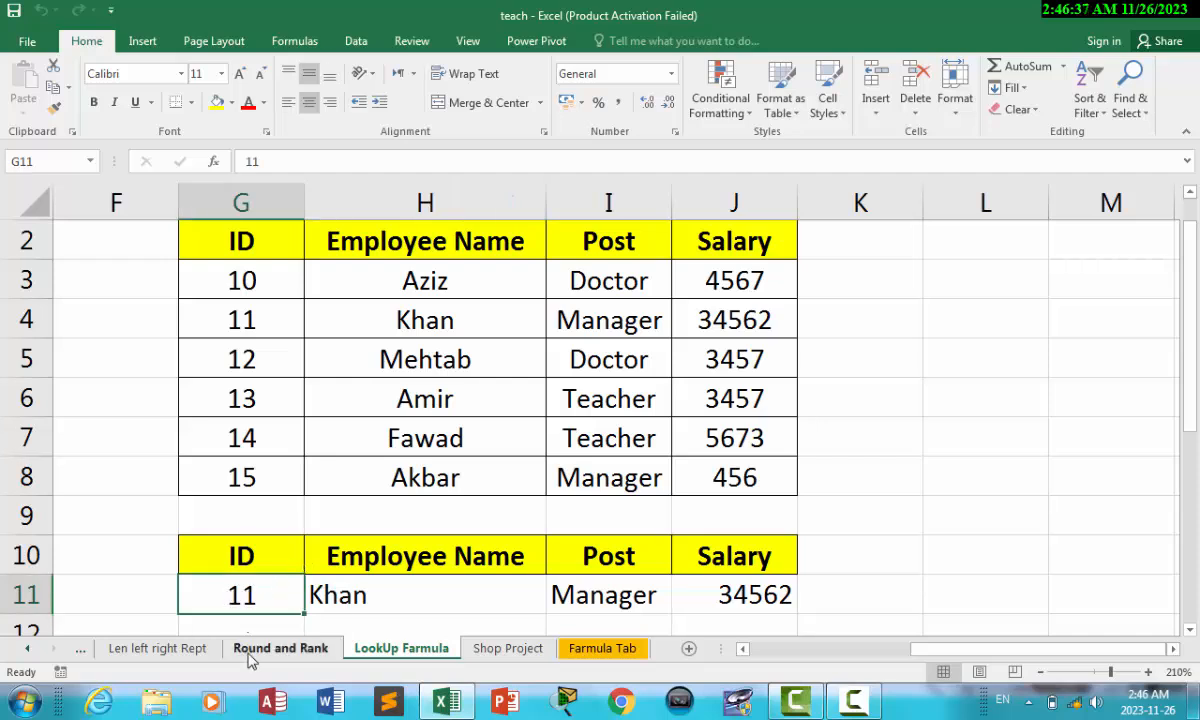
type("14")
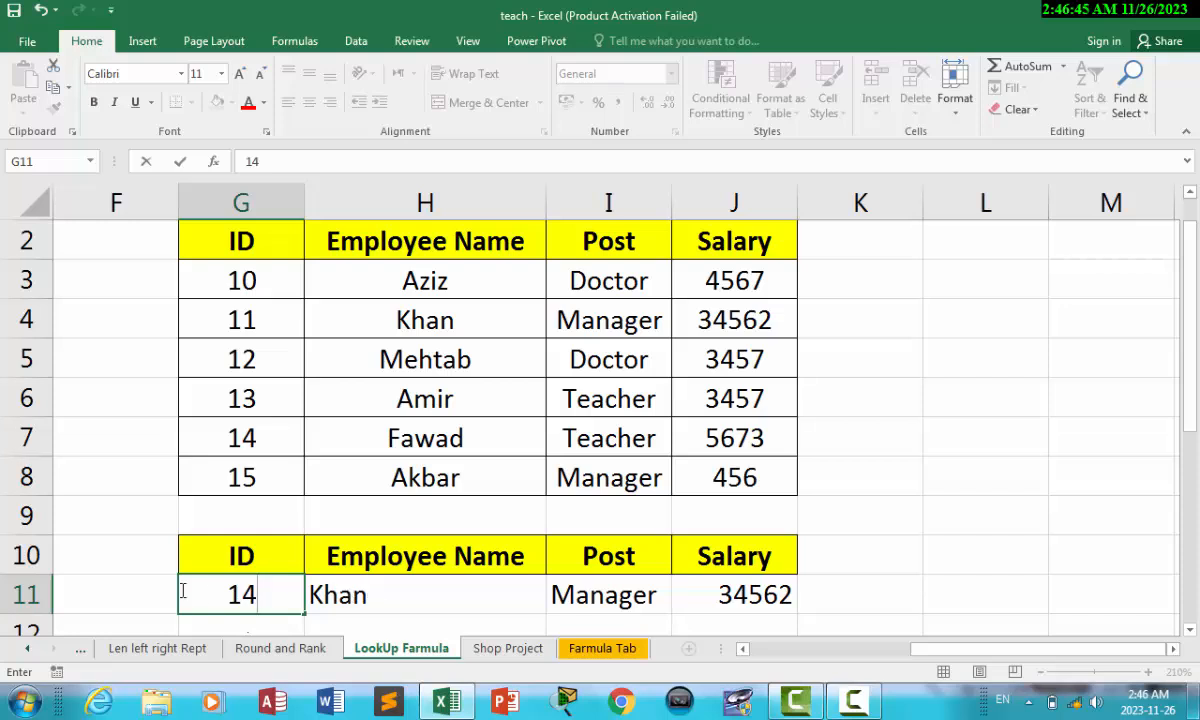
left_click(141, 589)
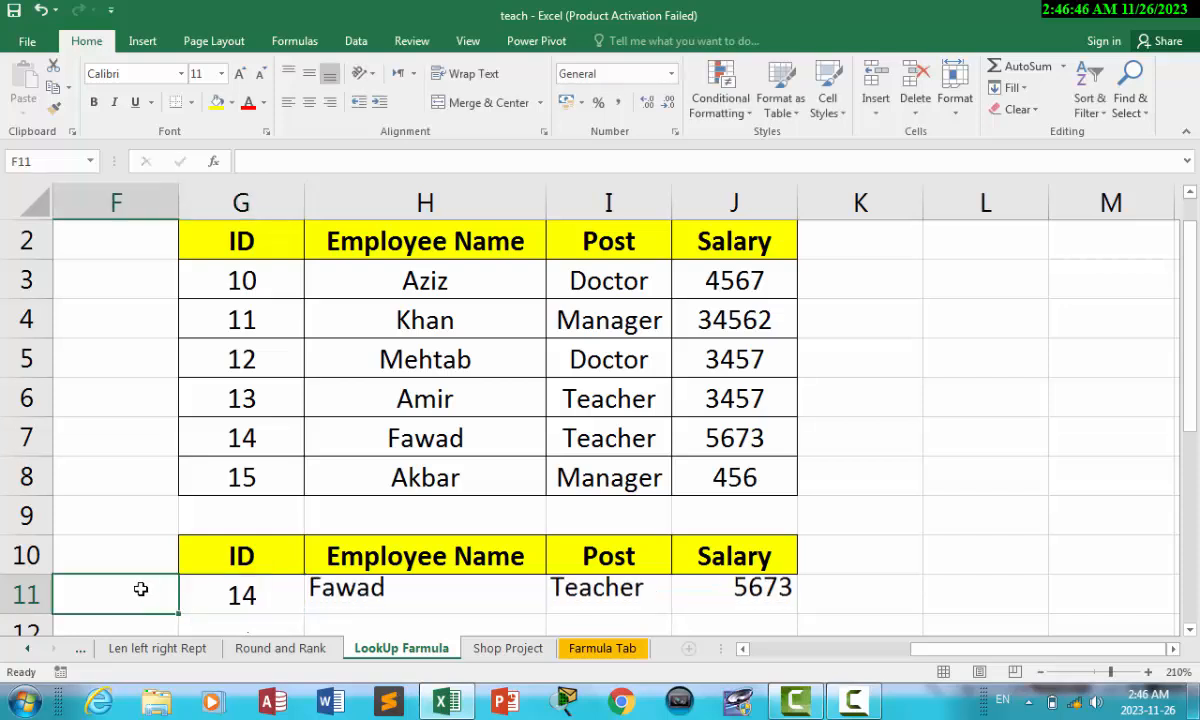
left_click(311, 595)
left_click(660, 597)
left_click(745, 597)
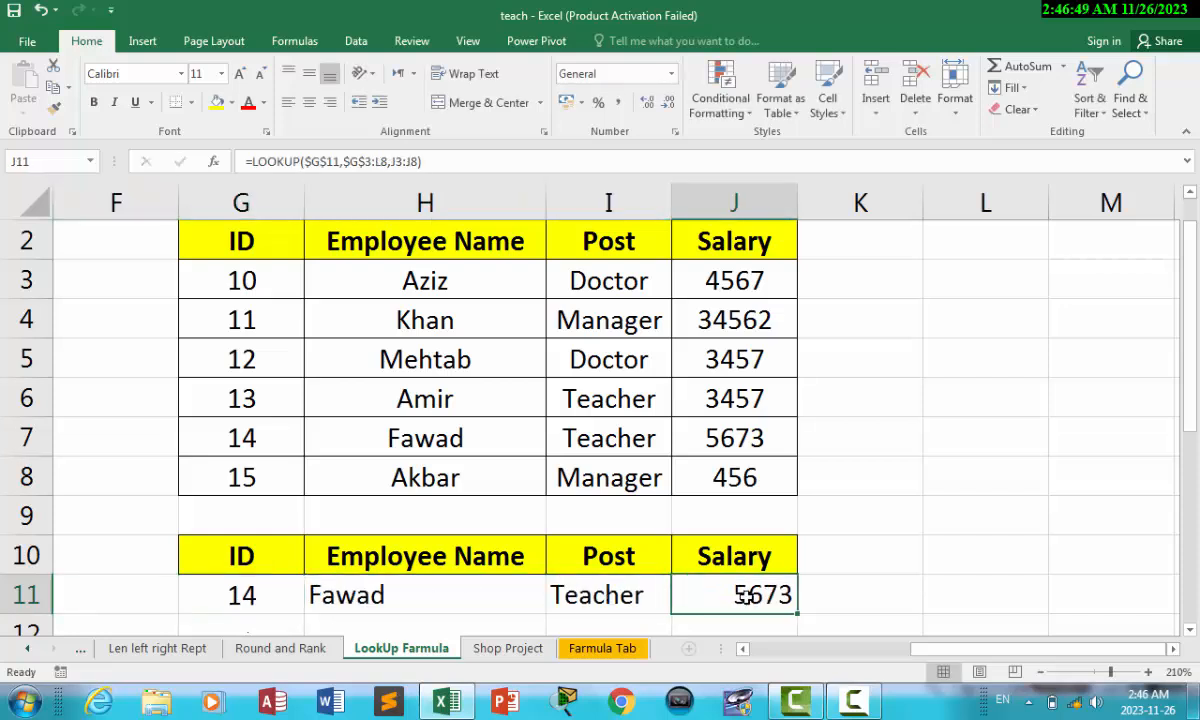
Step: Change the ID in G11 to 10 so the row shows Aziz, Doctor and 4567
left_click(263, 597)
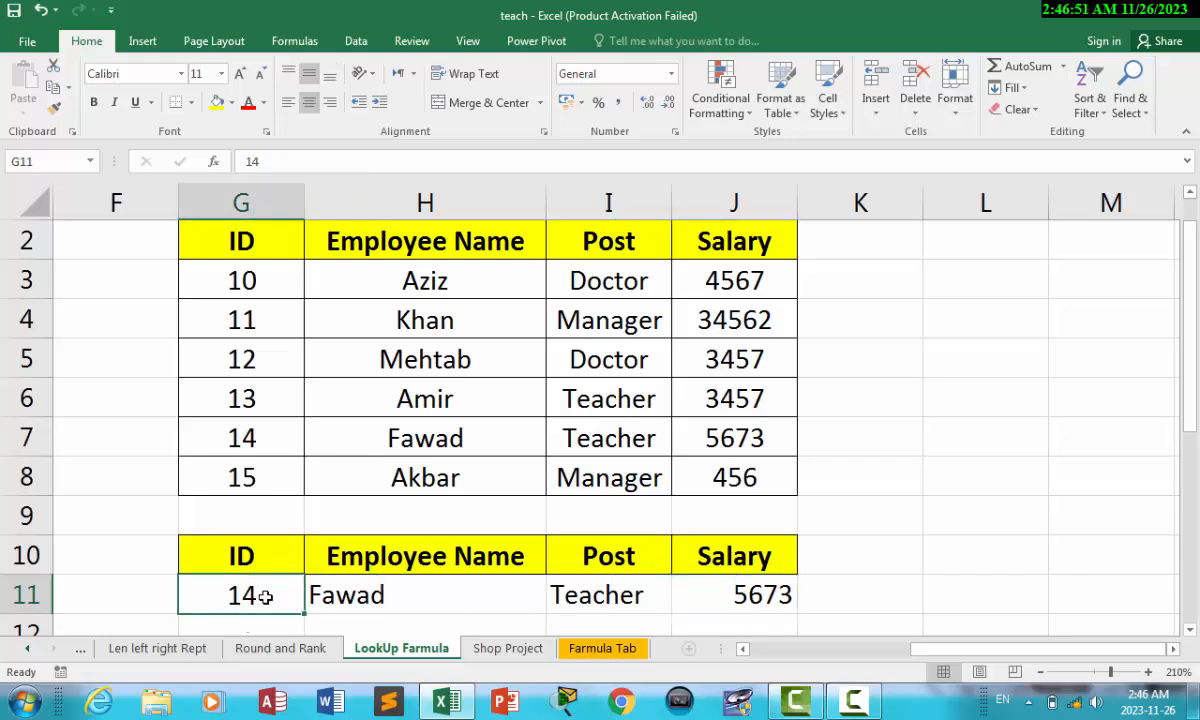
type("10")
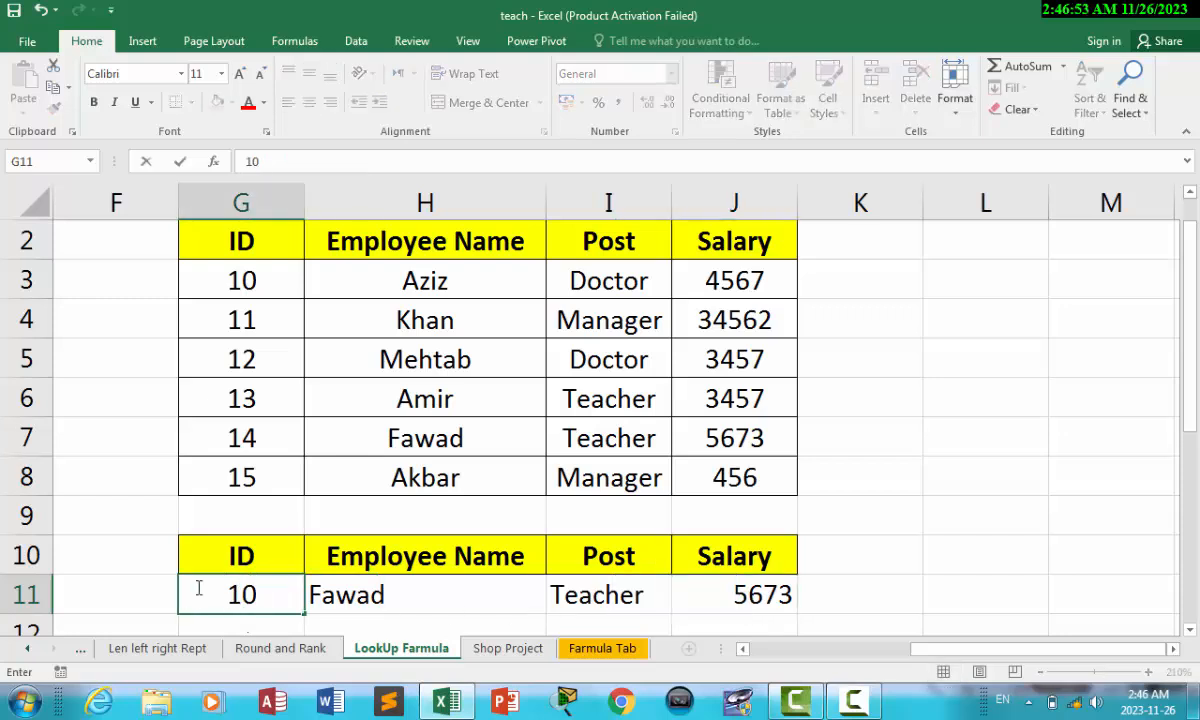
left_click(139, 554)
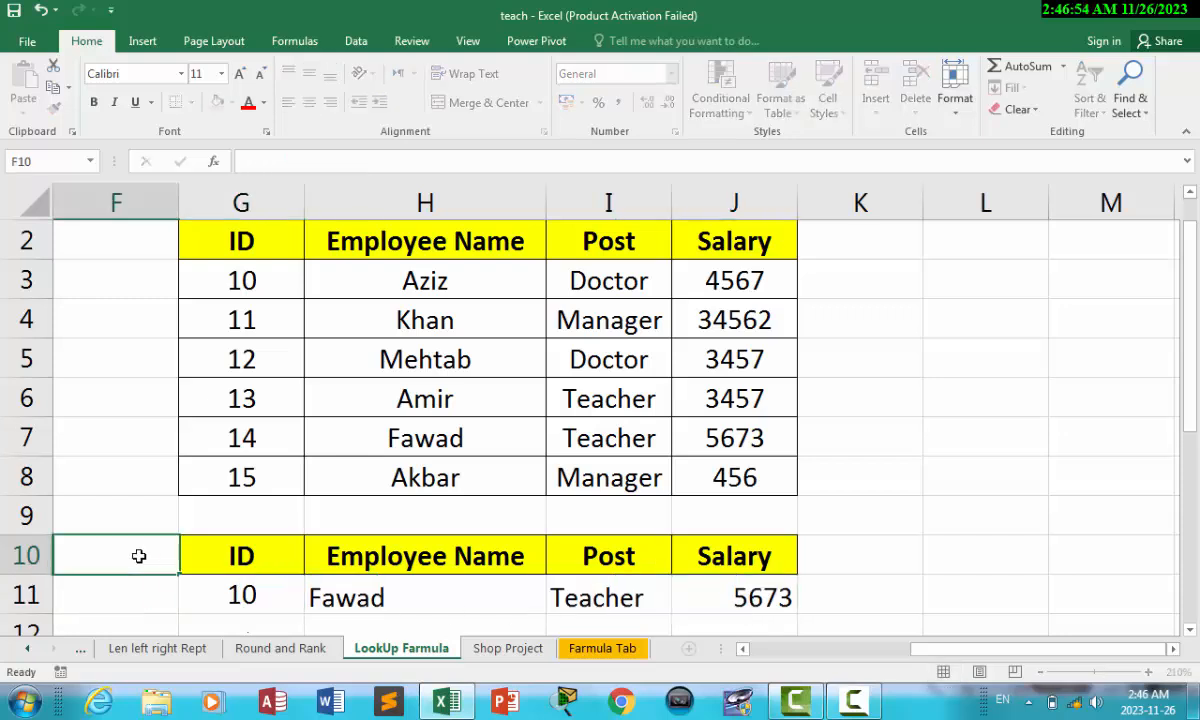
left_click(367, 603)
left_click(624, 601)
left_click(785, 621)
left_click(754, 590)
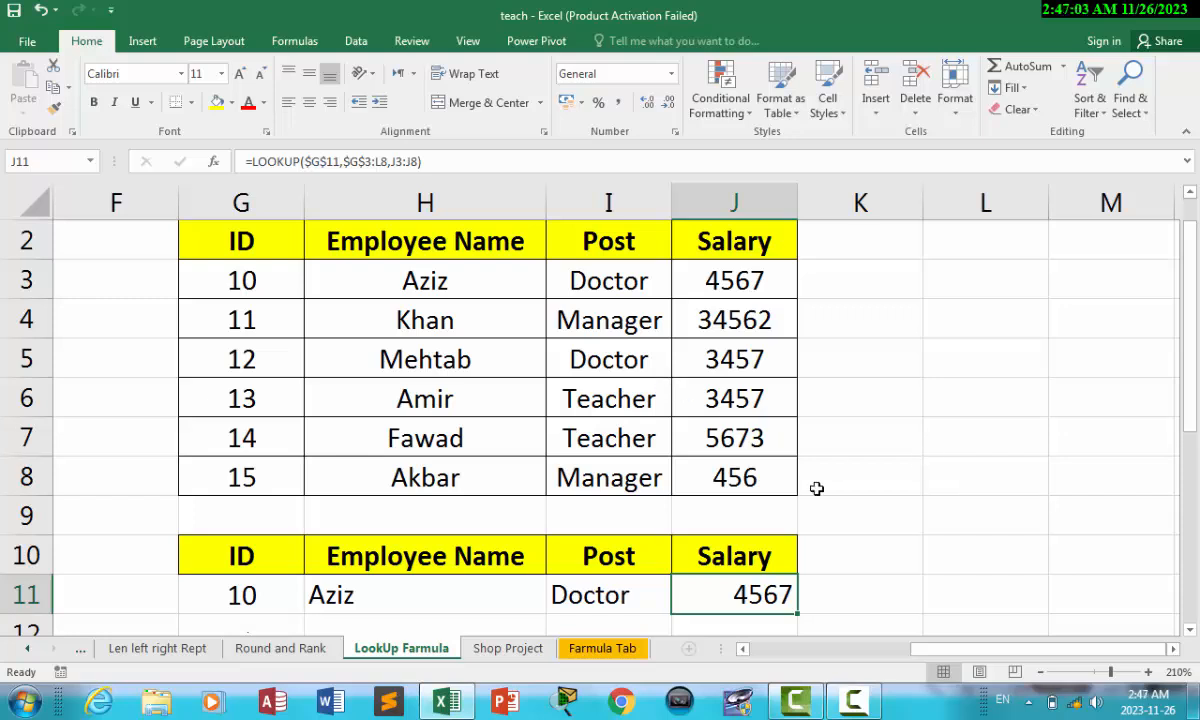
Step: Add a blank Sheet1, return to LookUp Farmula and clear the formula in H11
left_click(688, 650)
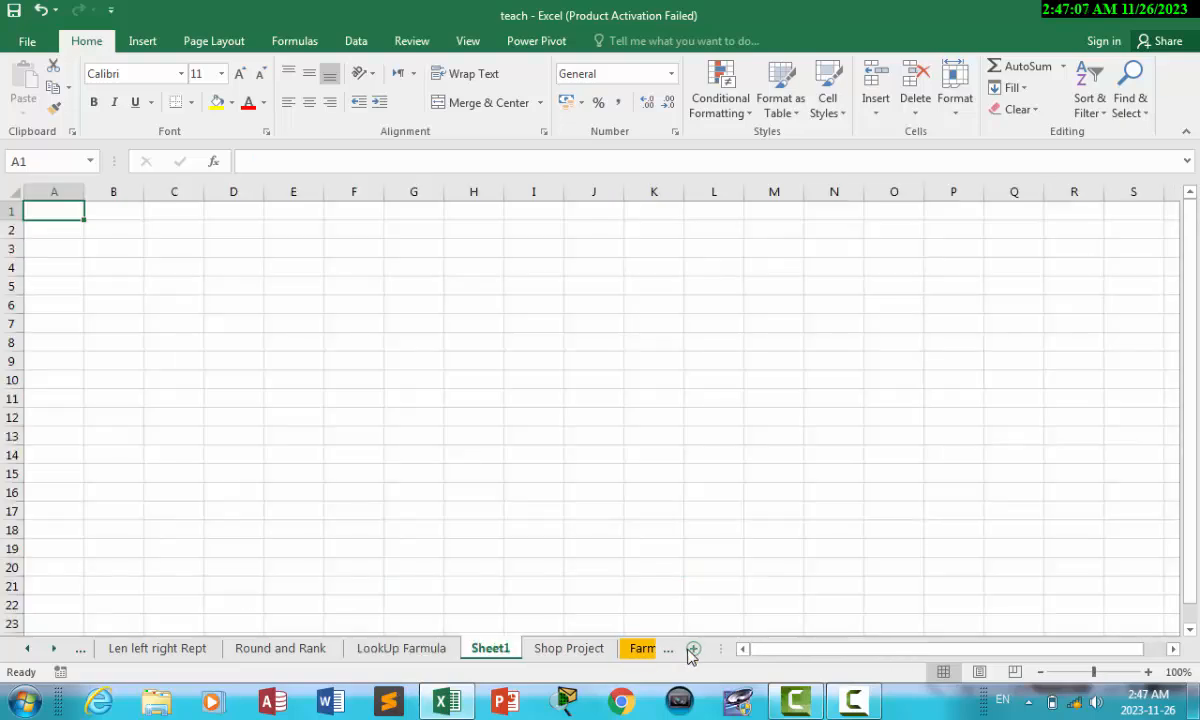
left_click(640, 648)
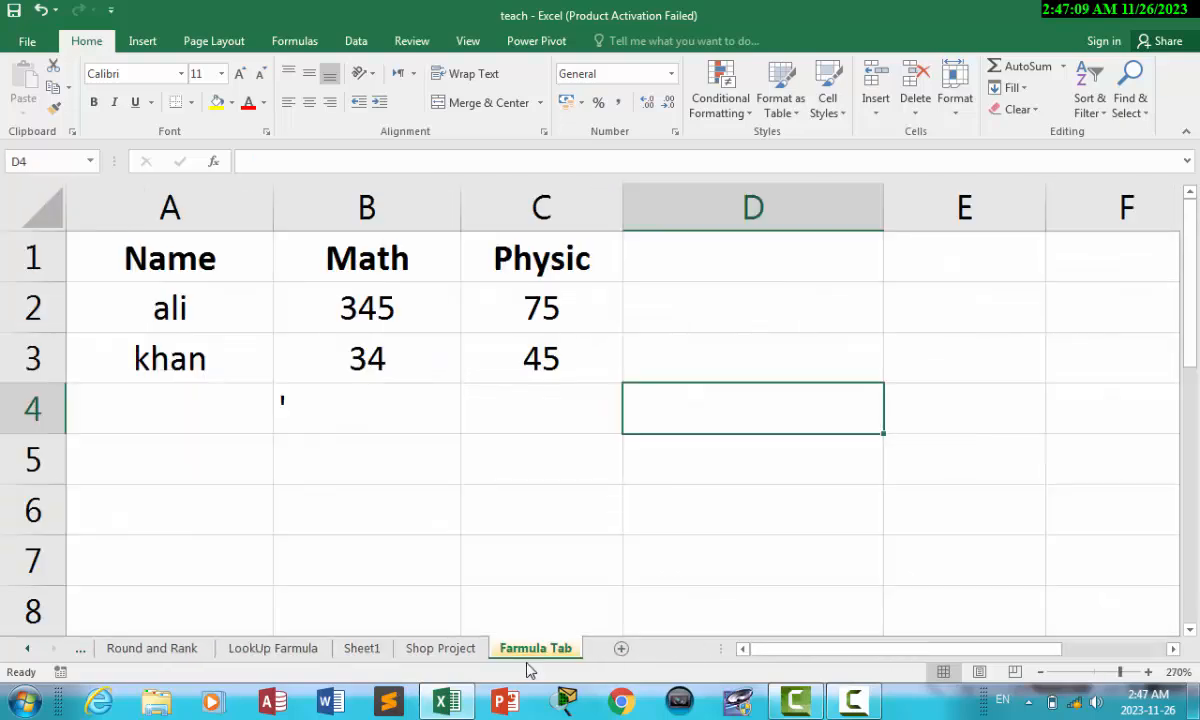
left_click(288, 650)
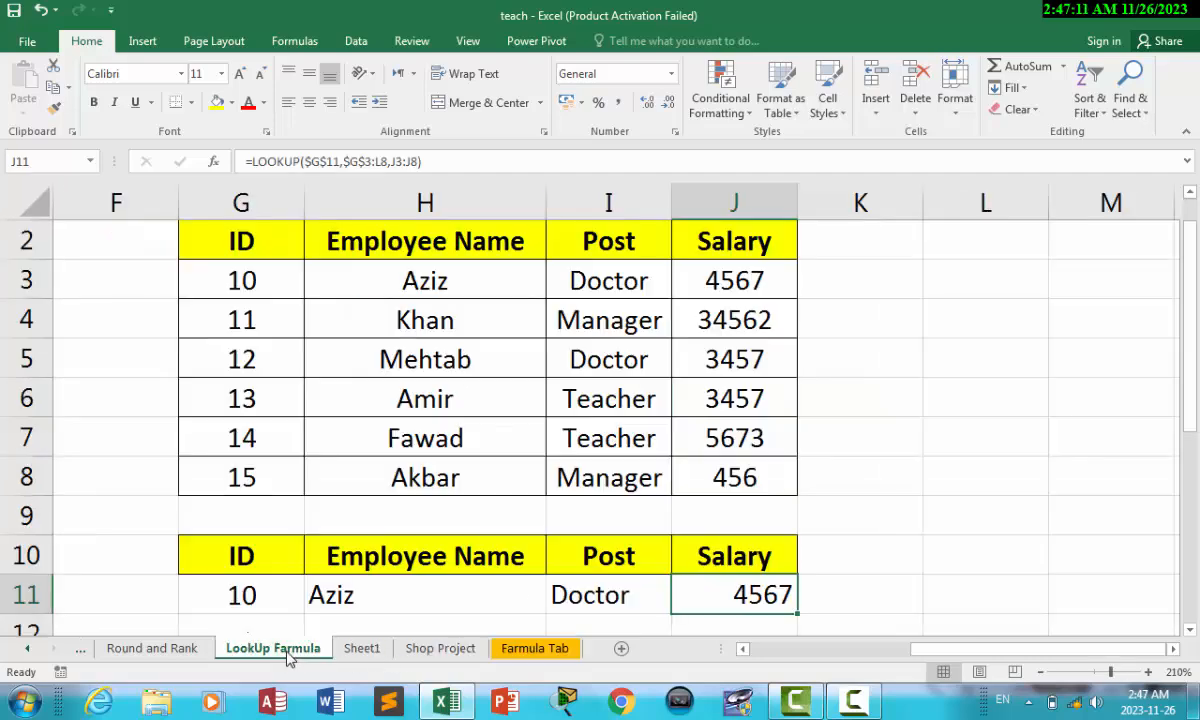
left_click(432, 598)
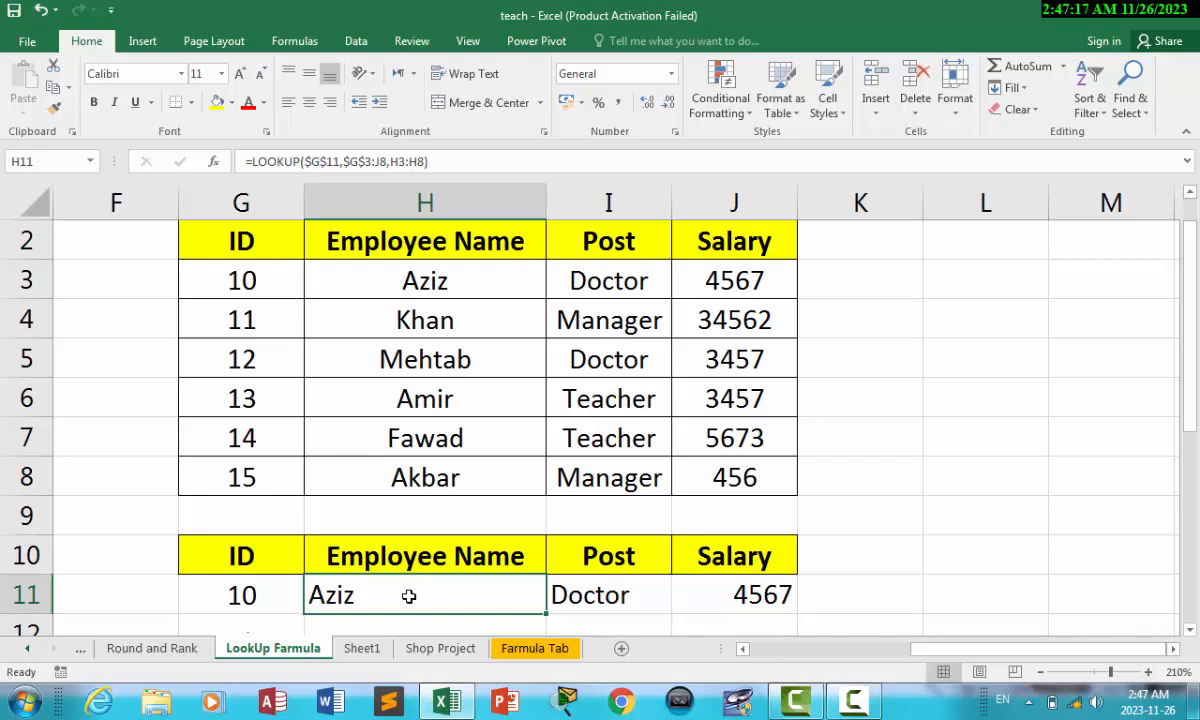
key("BackSpace")
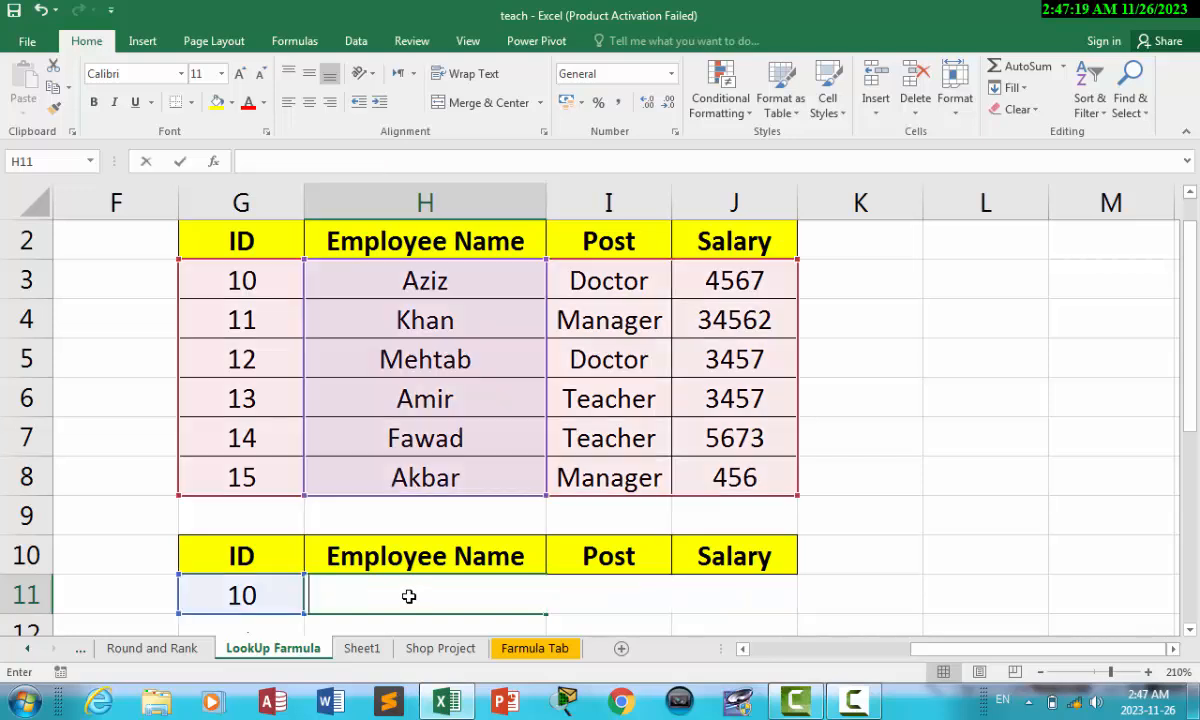
left_click(942, 505)
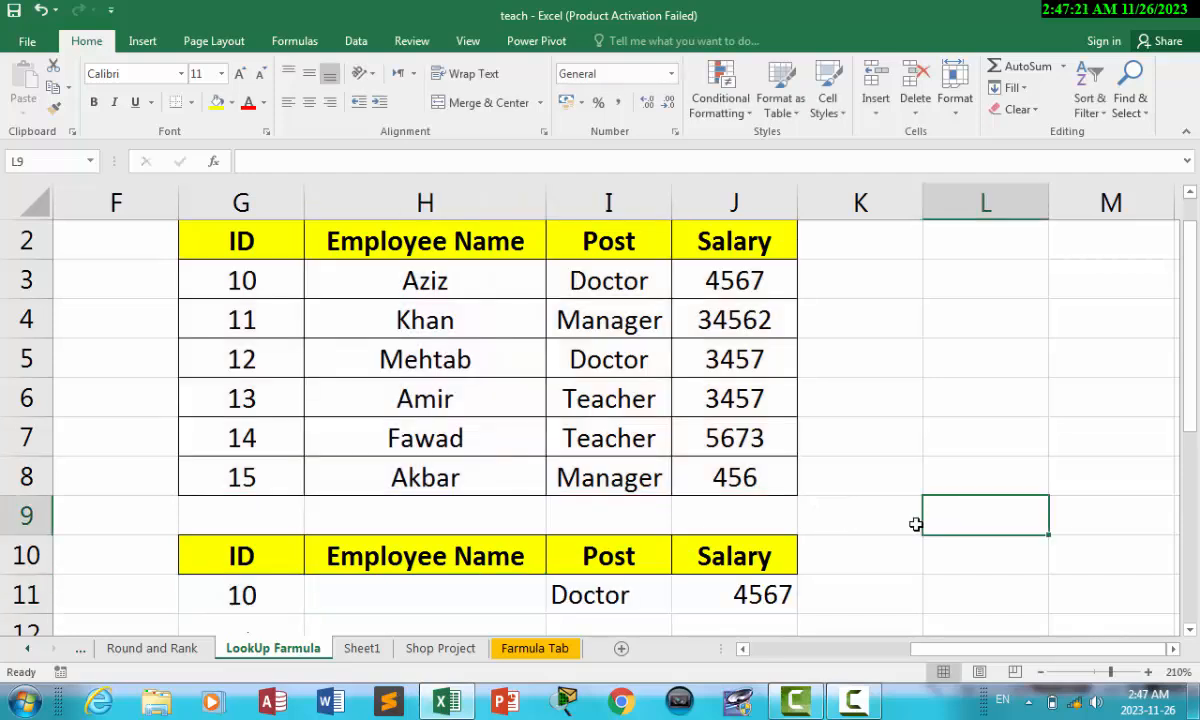
left_click(422, 588)
Step: Enter =LOOKUP(G11,G3:J8,H3:H8) in H11, returning Aziz
type("=")
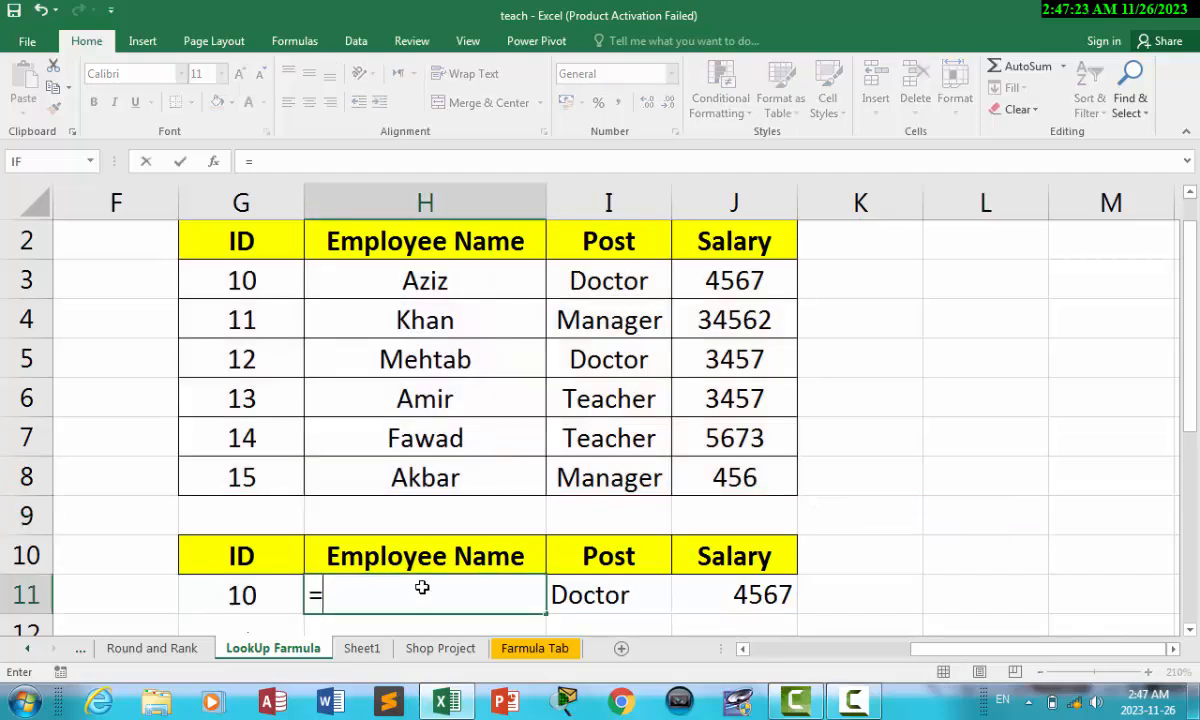
type("loo")
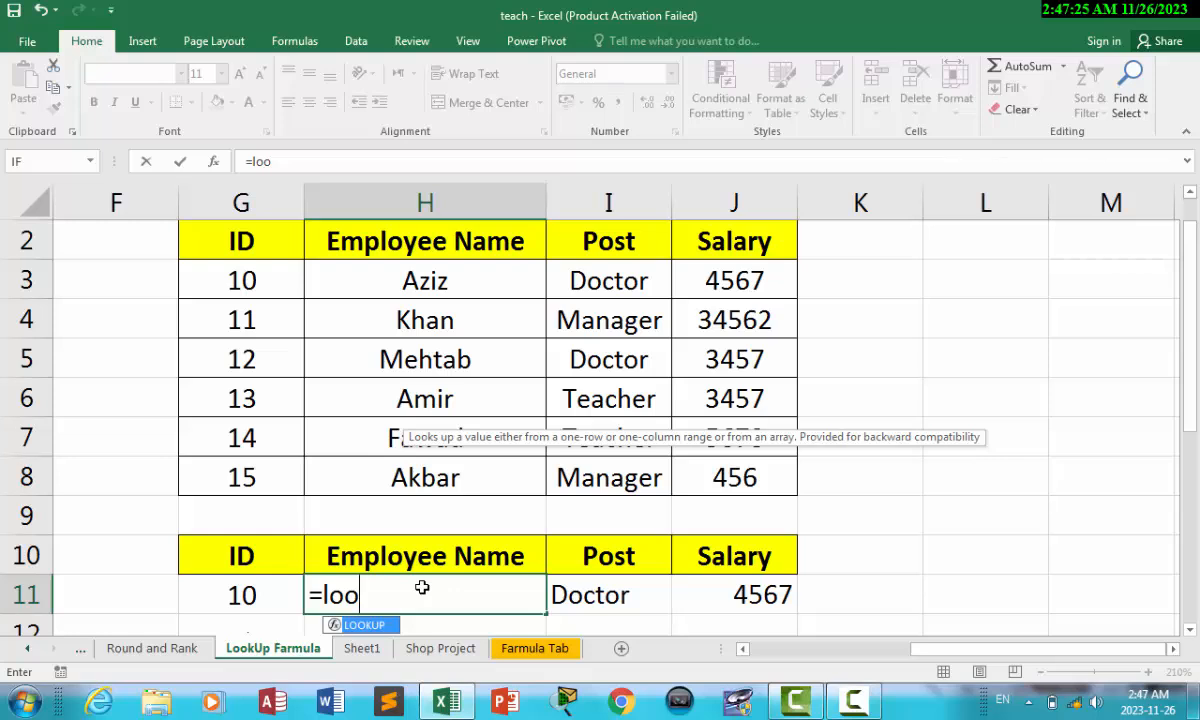
key("Tab")
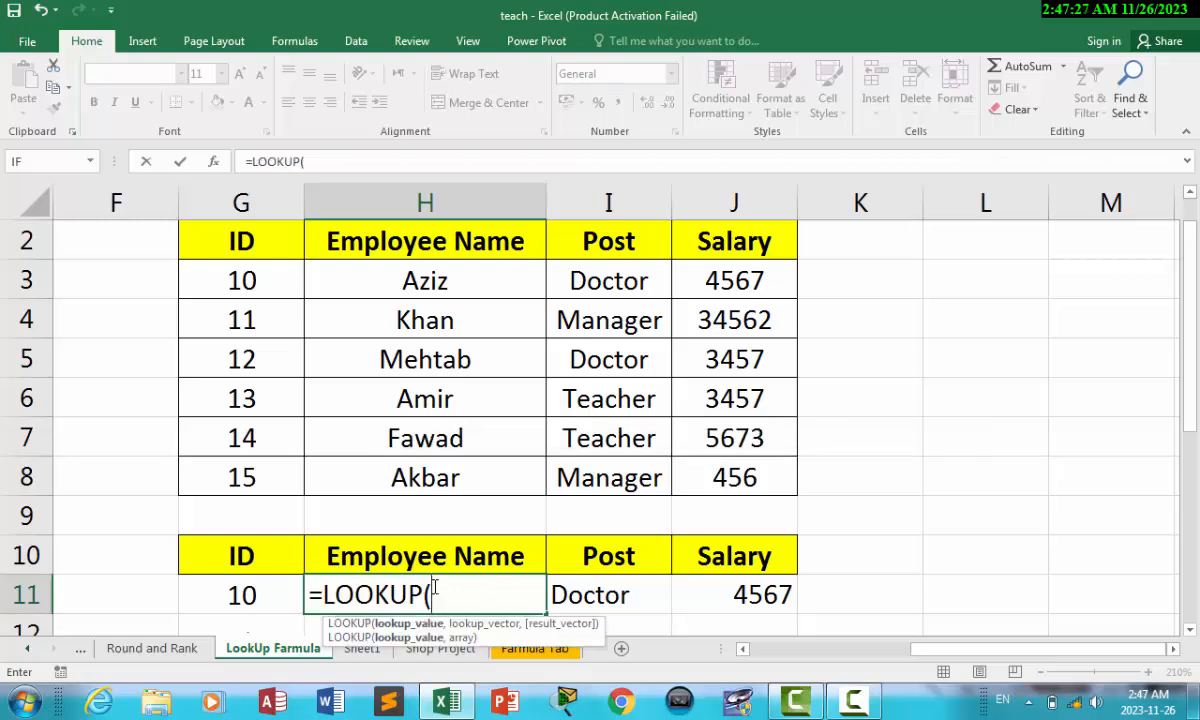
left_click(240, 593)
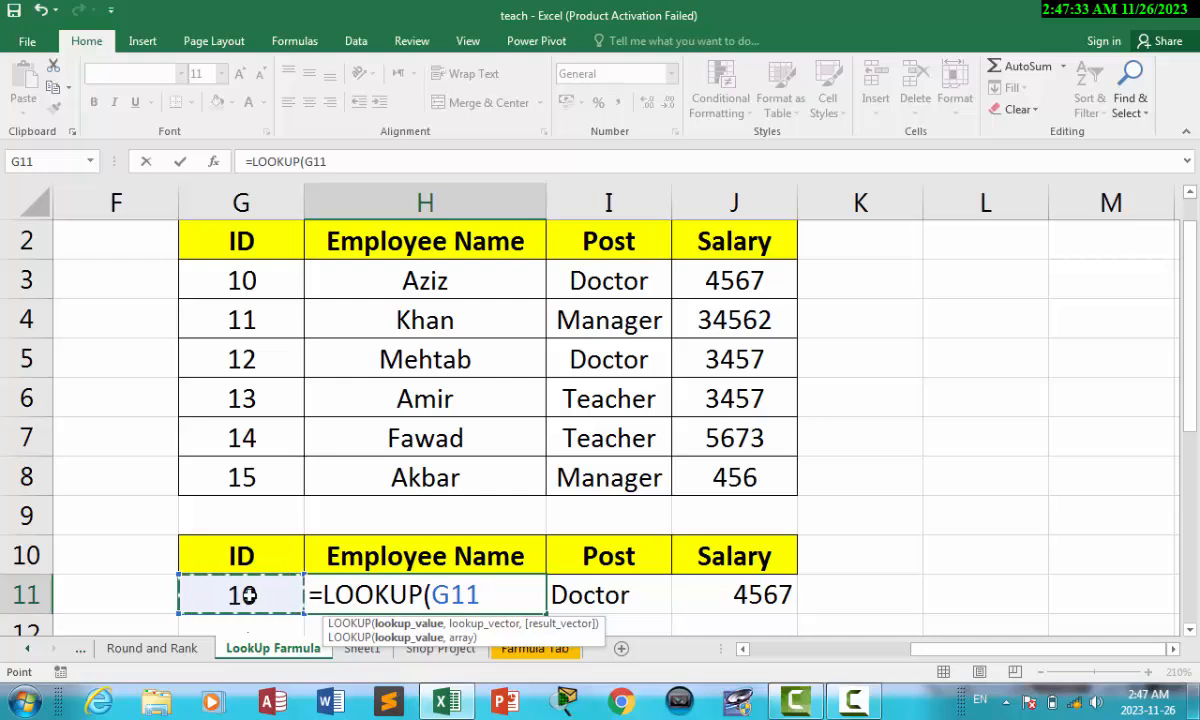
type(",")
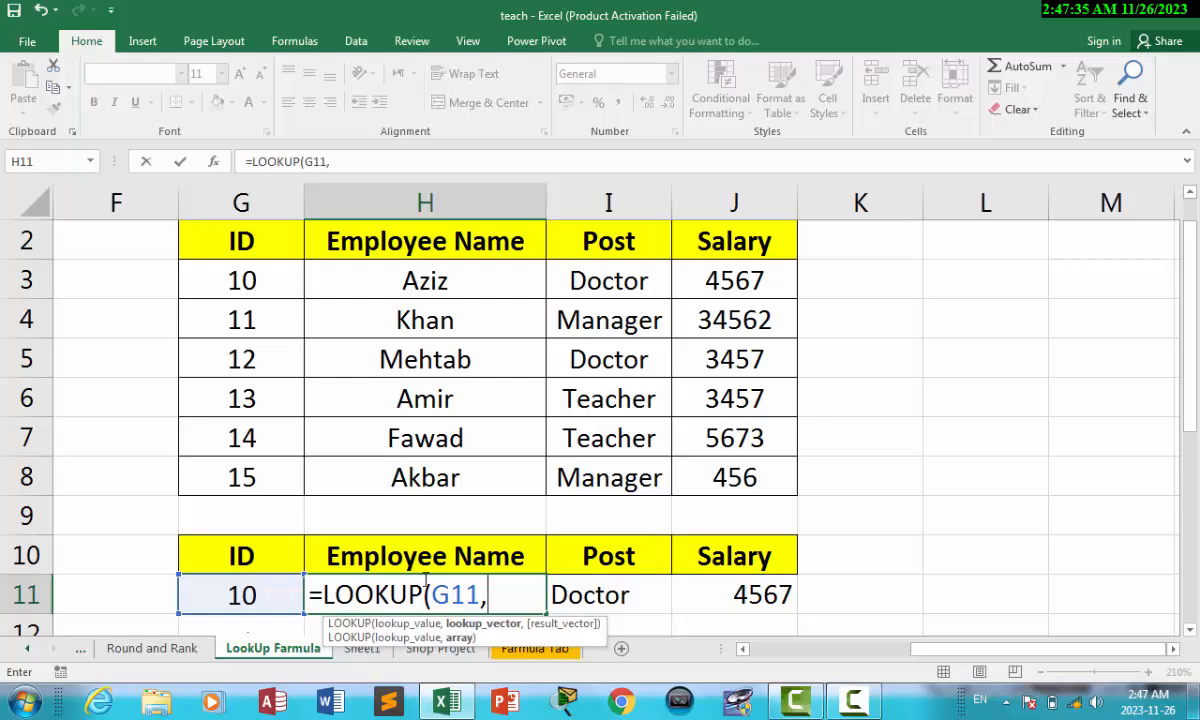
left_click_drag(241, 281, 729, 482)
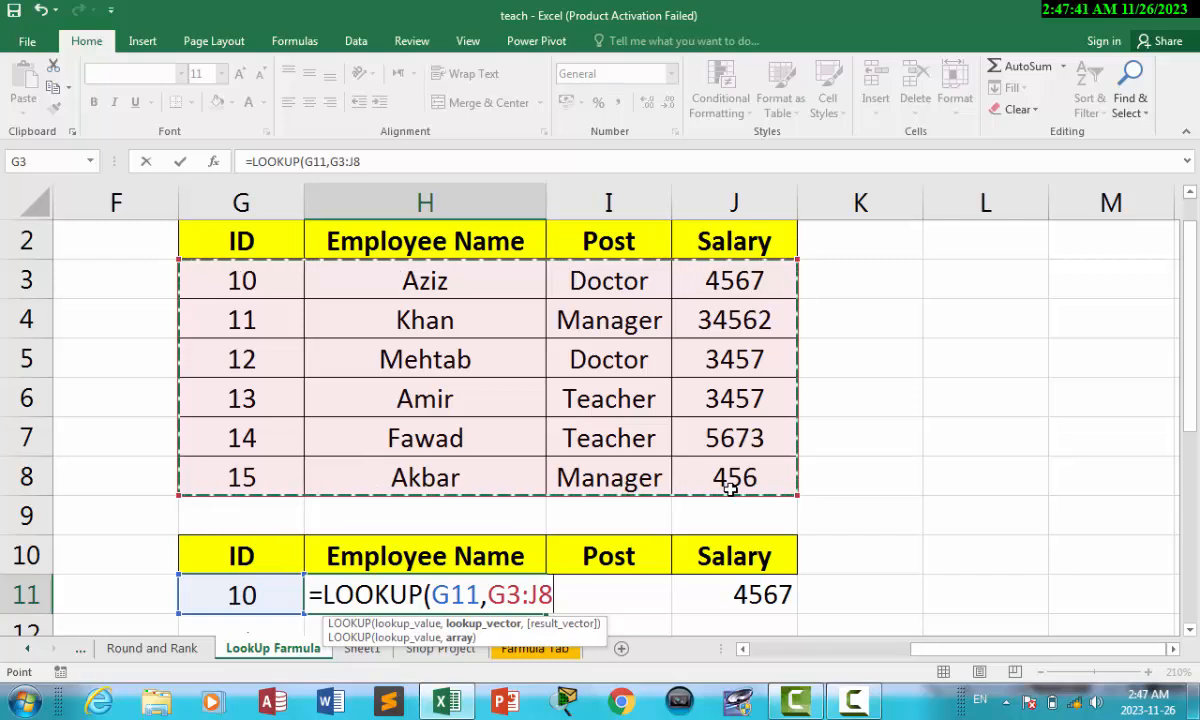
type(",")
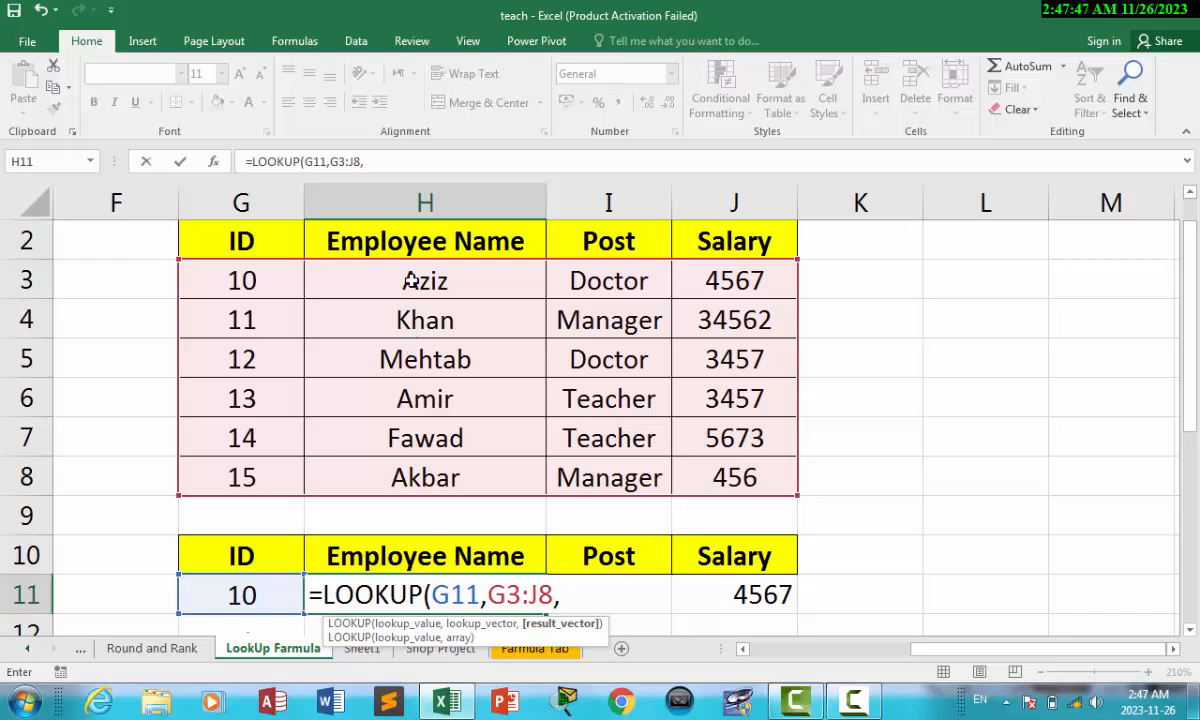
left_click_drag(410, 281, 417, 474)
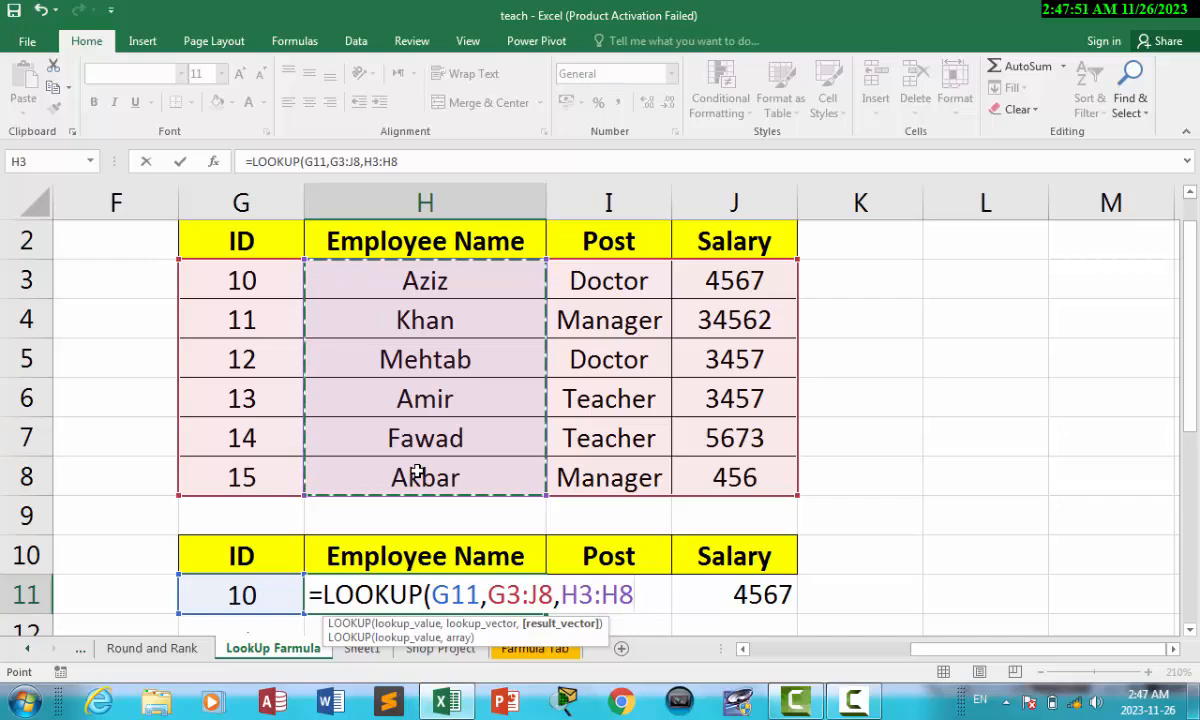
type(")")
key("Return")
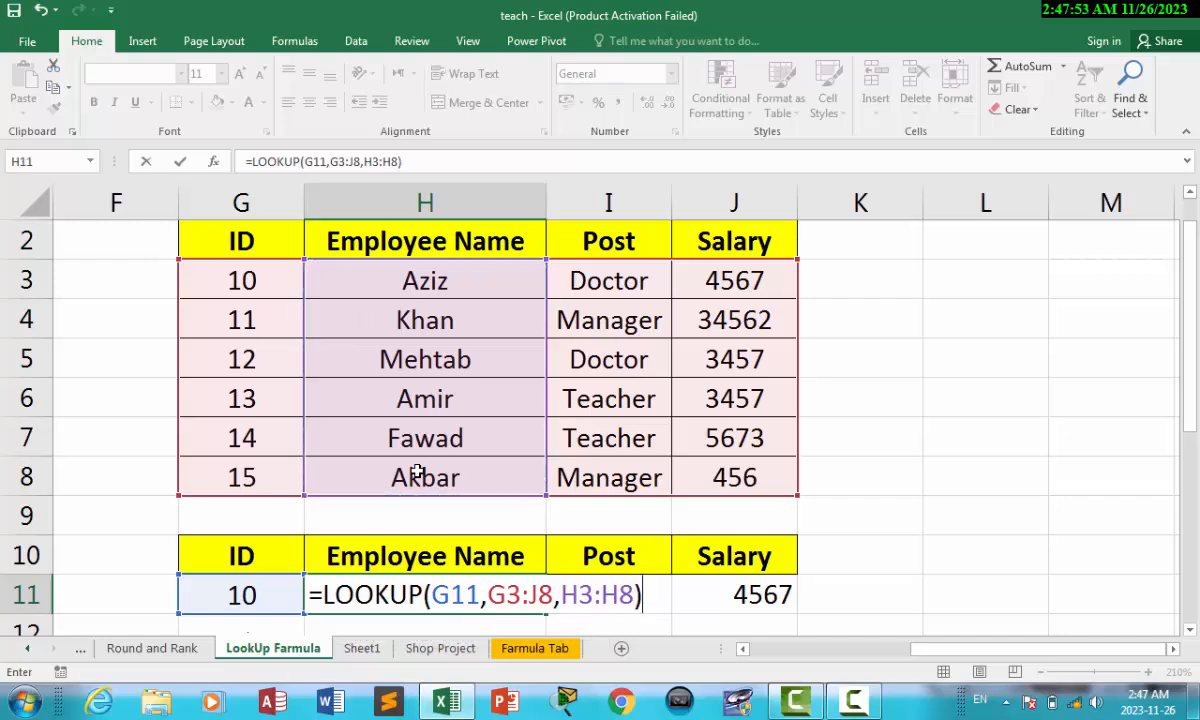
left_click(400, 553)
Step: Review the Employee Name and Post lookup formulas in H11 and I11
left_click(244, 555)
left_click(338, 556)
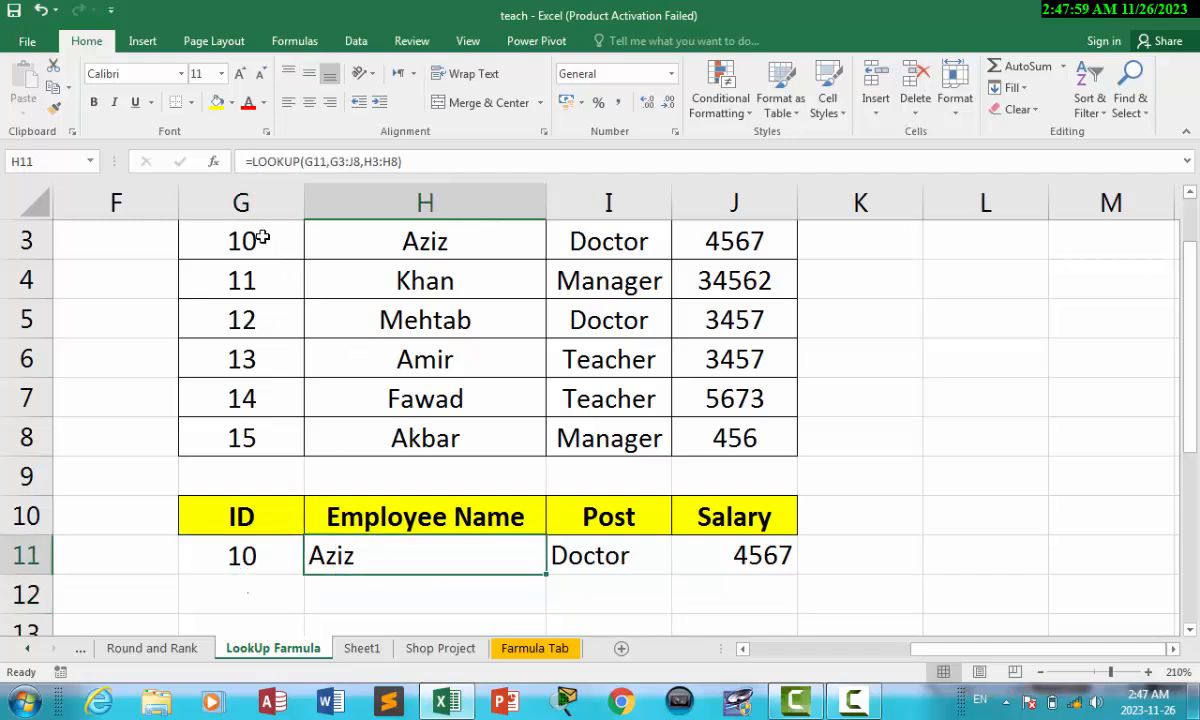
left_click(444, 613)
left_click(400, 556)
left_click(575, 553)
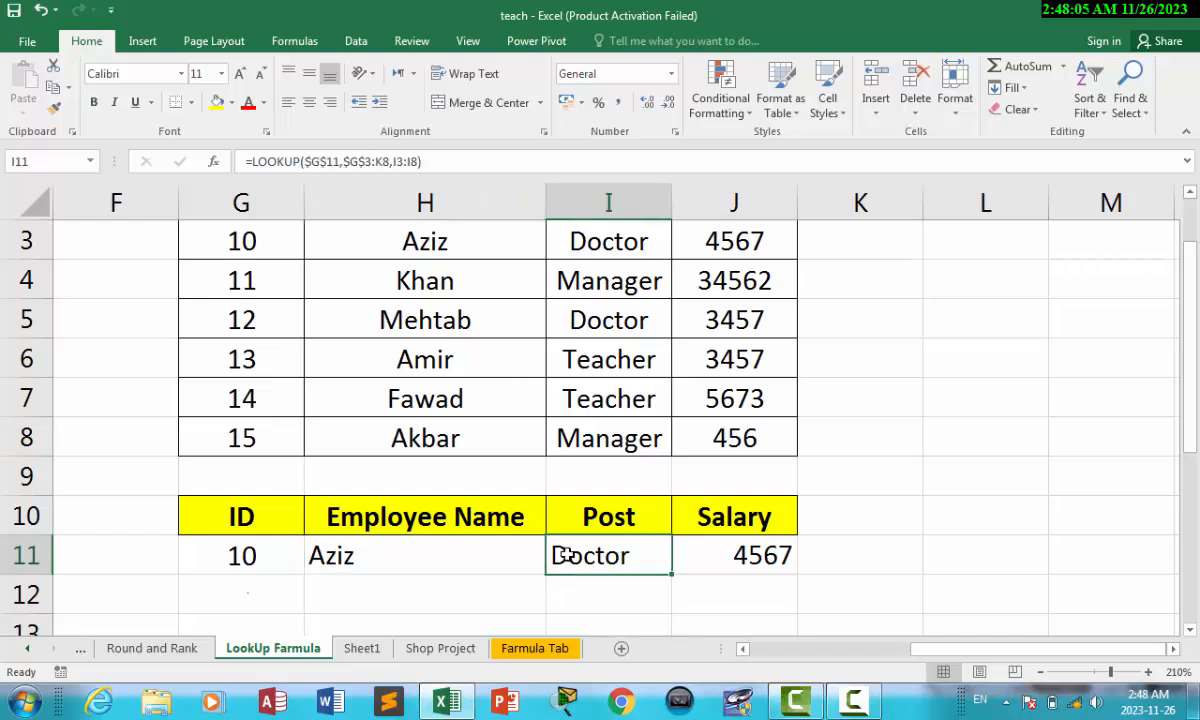
left_click(508, 558)
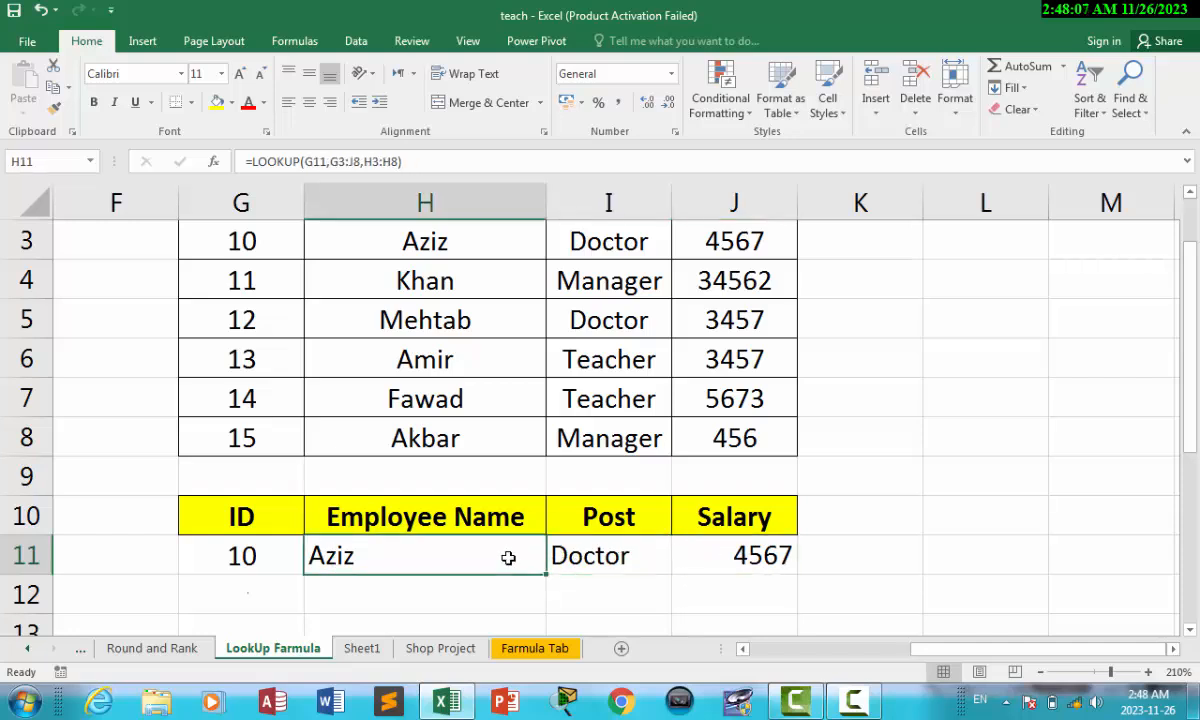
Step: Delete the Post and Salary results in I11:J11, then select H11:J11 for filling
left_click_drag(570, 554, 724, 556)
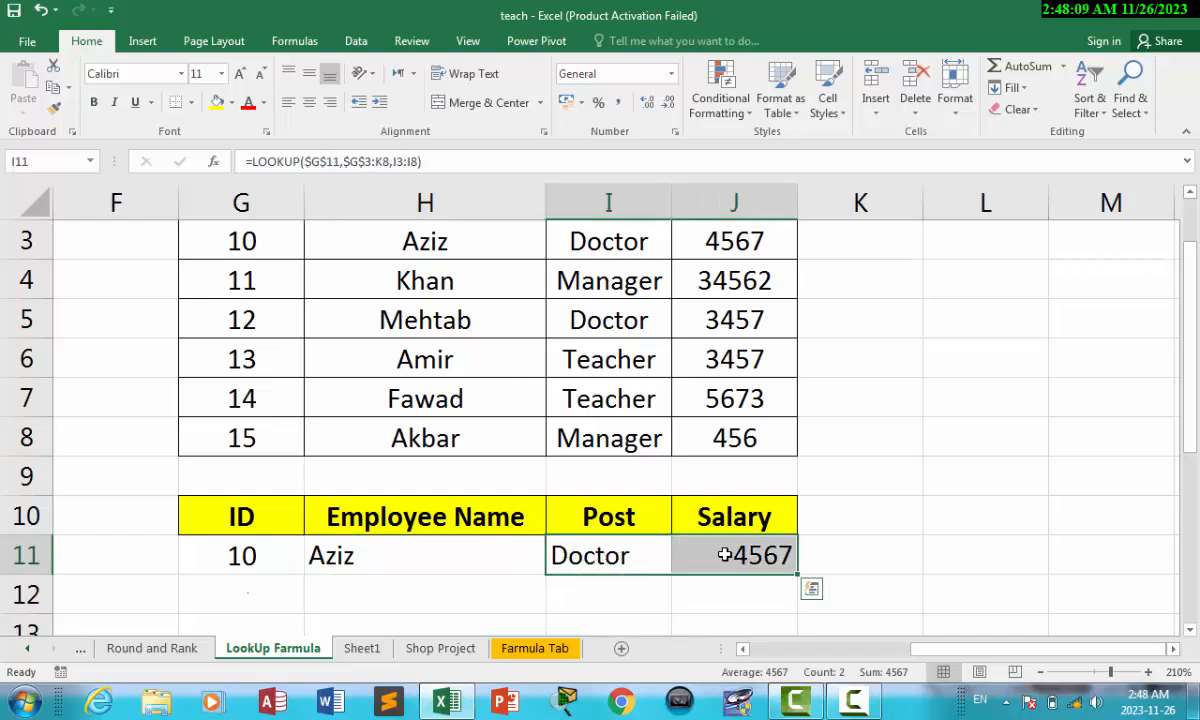
key("Delete")
left_click(910, 530)
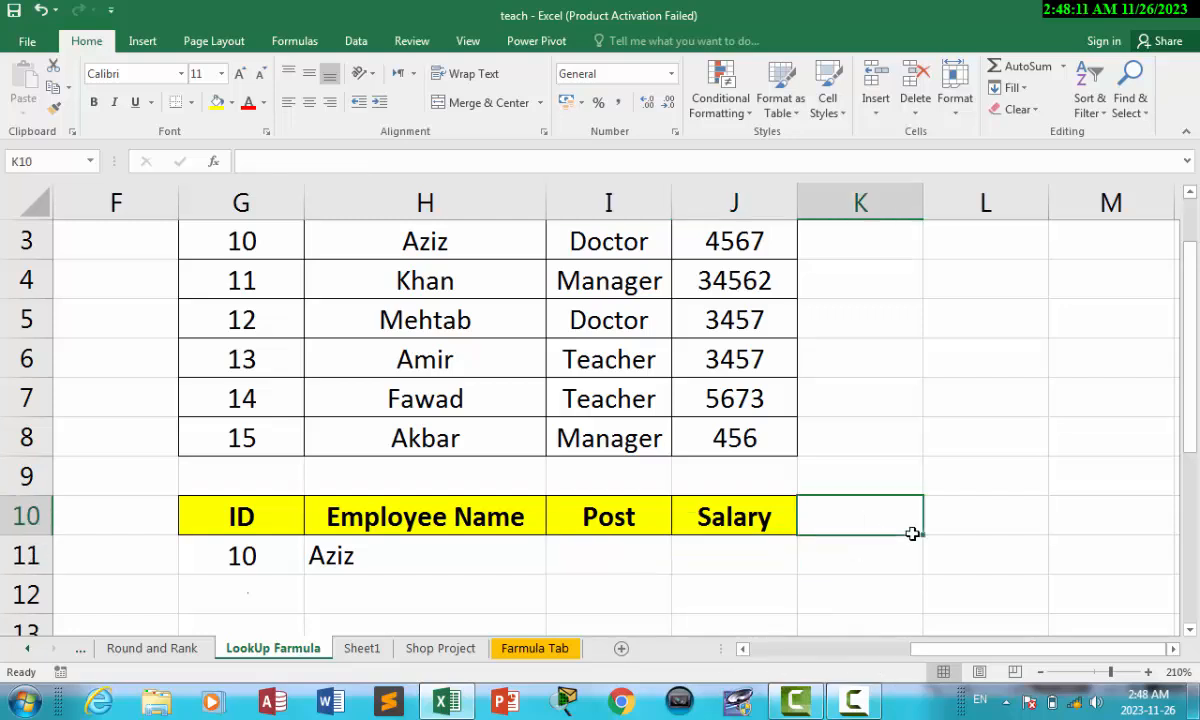
left_click(410, 560)
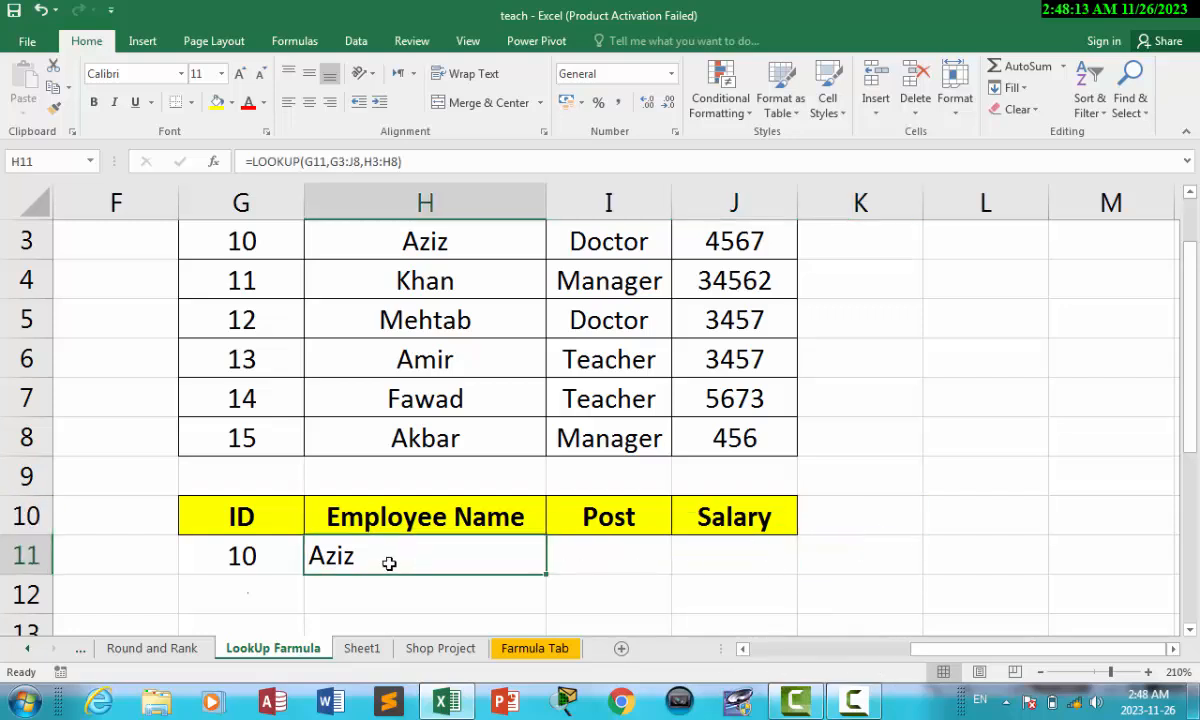
left_click(609, 555)
left_click(692, 555)
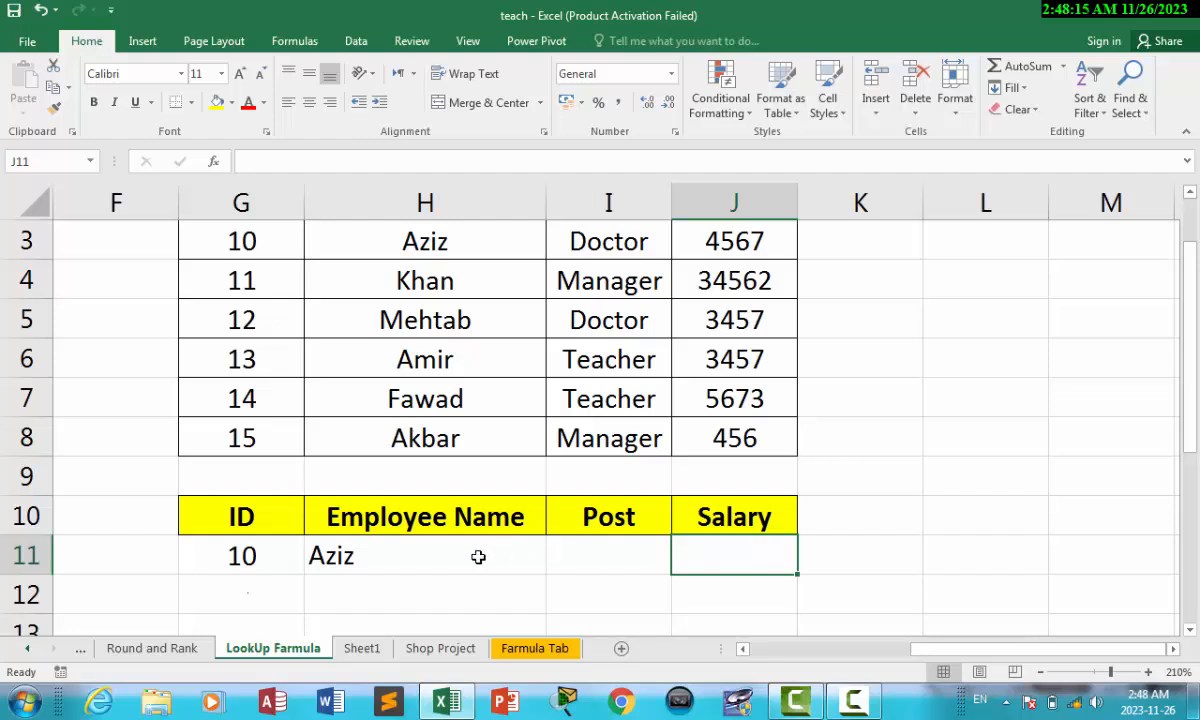
left_click(511, 557)
left_click_drag(511, 557, 684, 557)
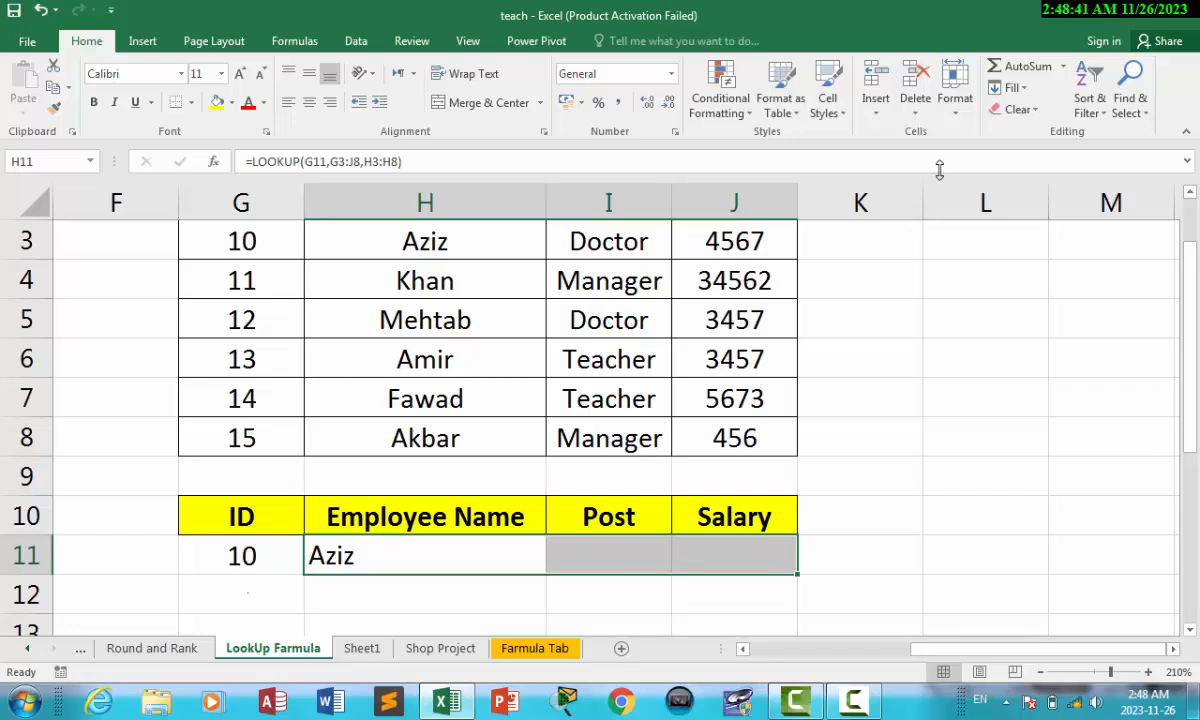
Step: Fill the H11 name lookup right into I11 and J11
left_click(1014, 88)
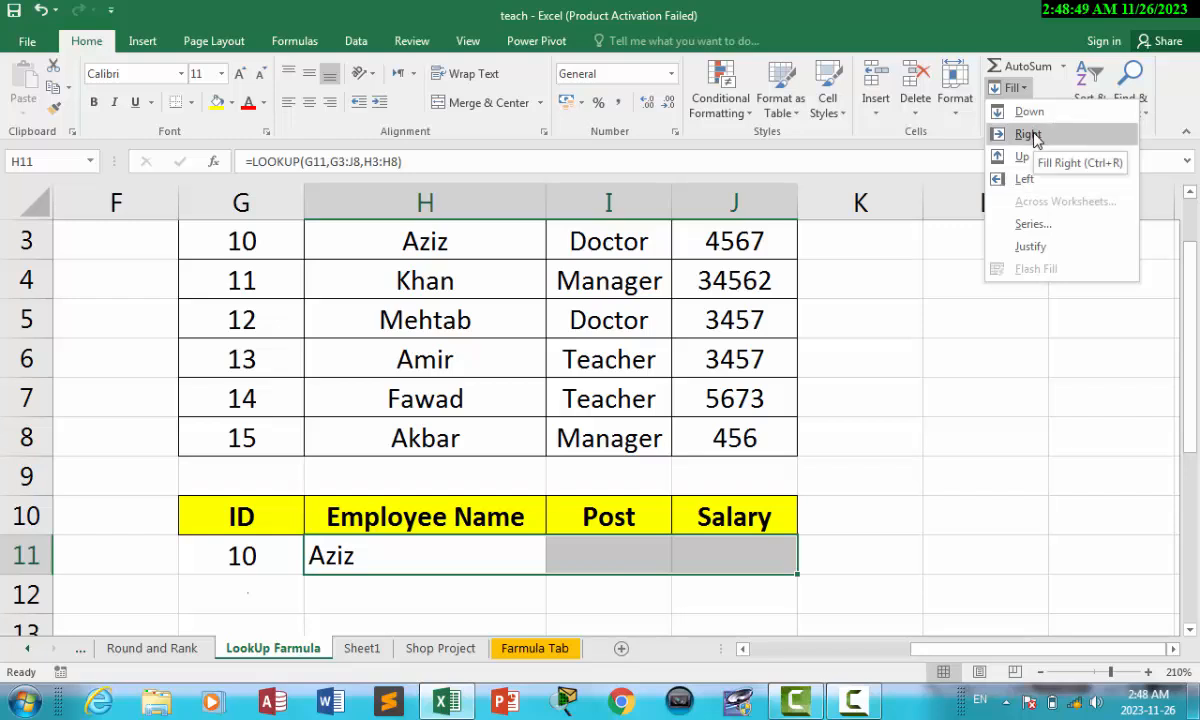
left_click(1028, 134)
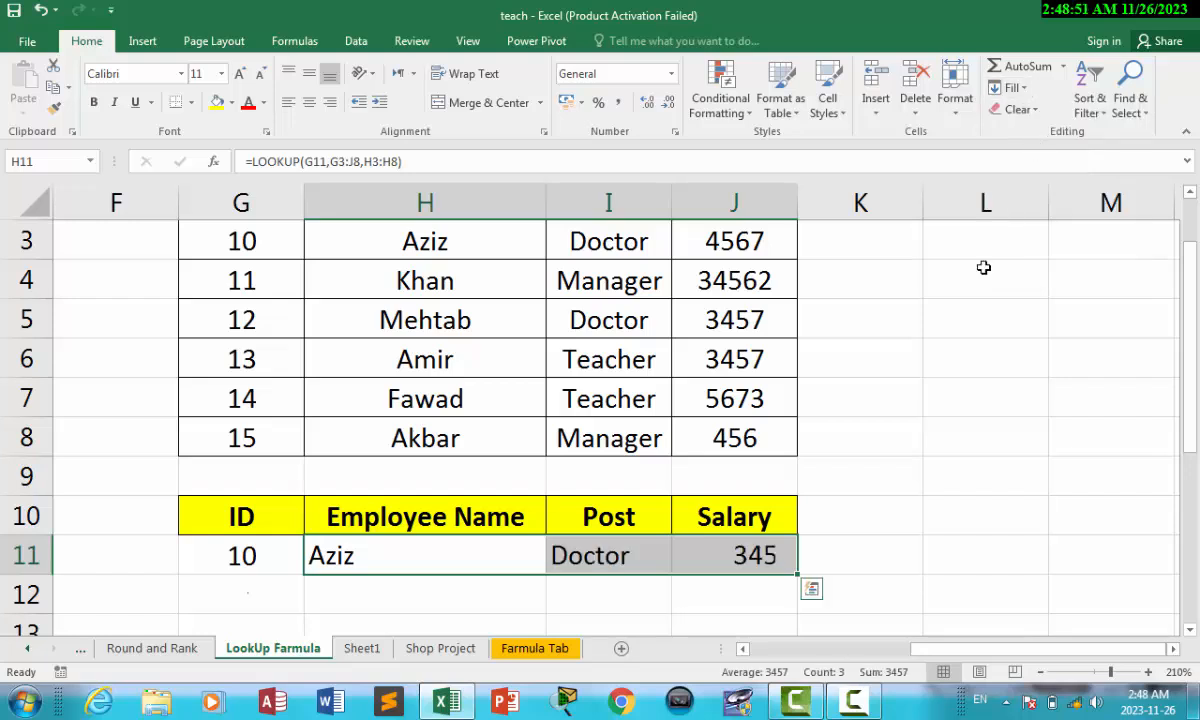
left_click(650, 557)
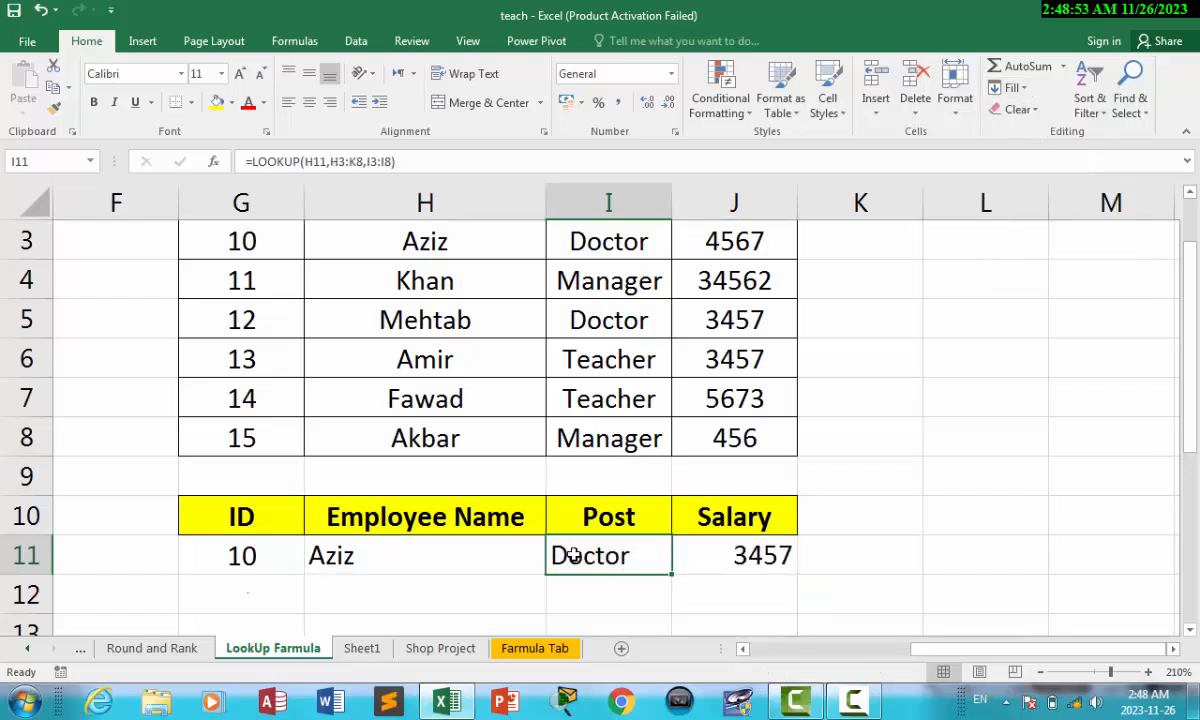
Step: Enter ID 12 in G11 and check the Name and Post results
left_click(246, 561)
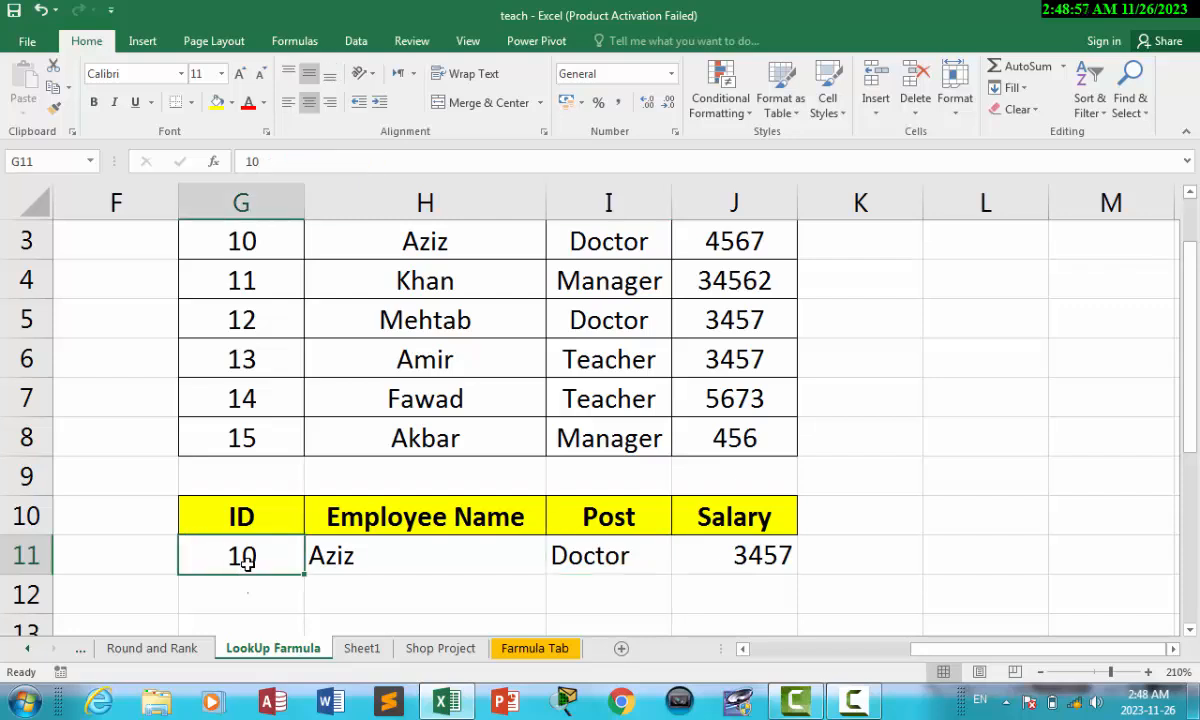
type("12")
left_click(312, 605)
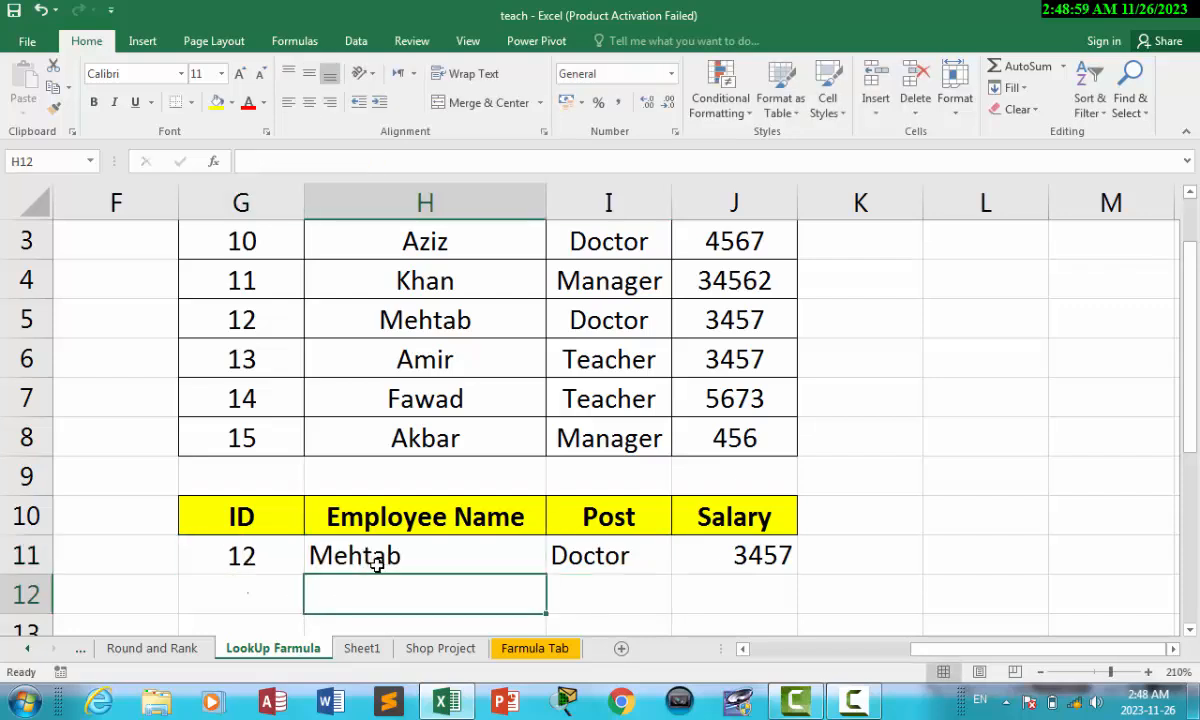
left_click(376, 562)
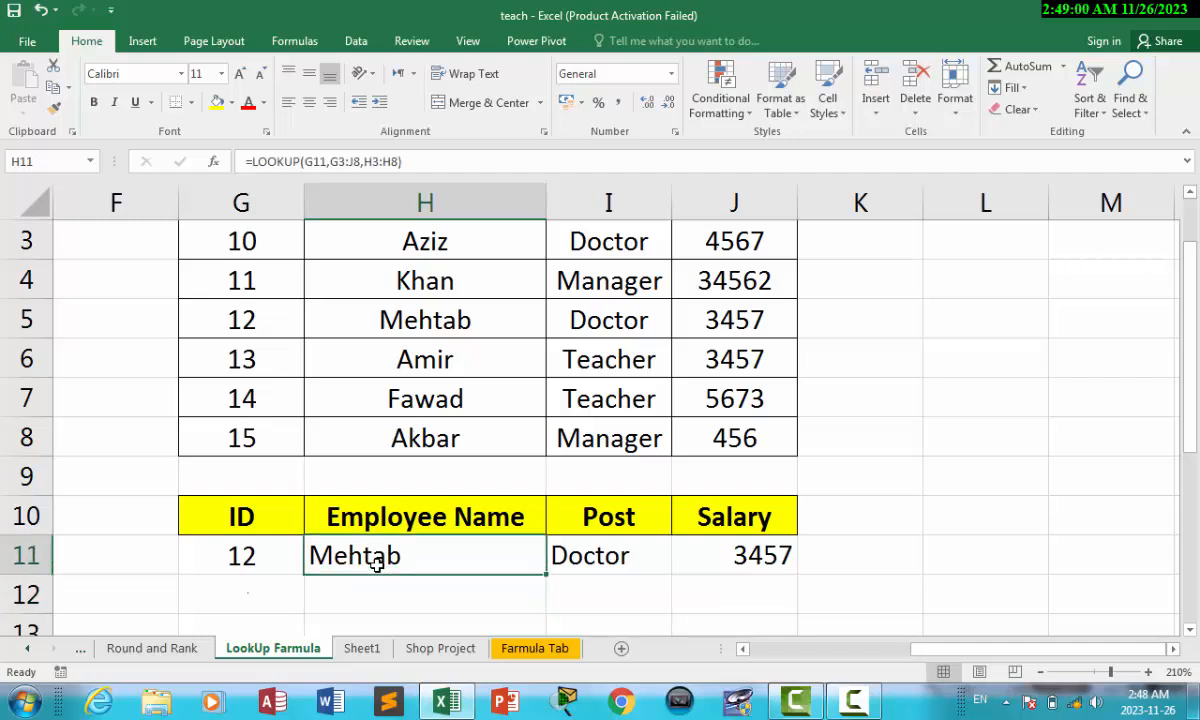
left_click(598, 556)
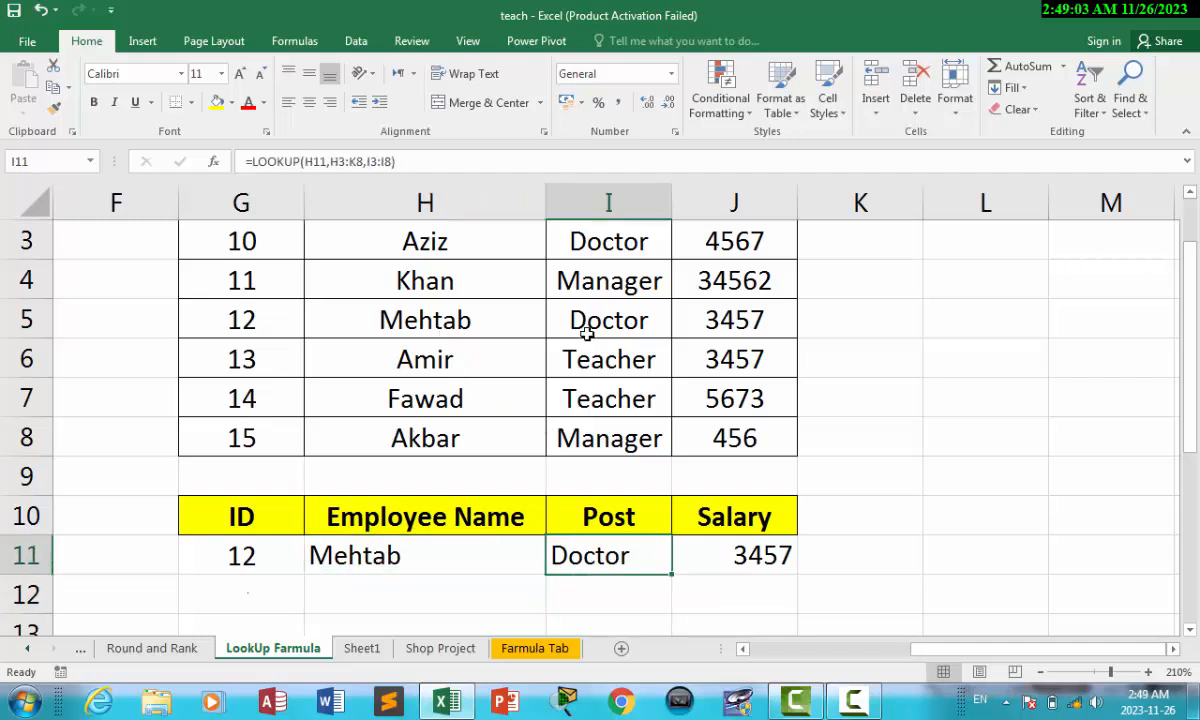
Step: Change the ID to 15, showing Akbar with #N/A in Post and Salary
left_click(253, 550)
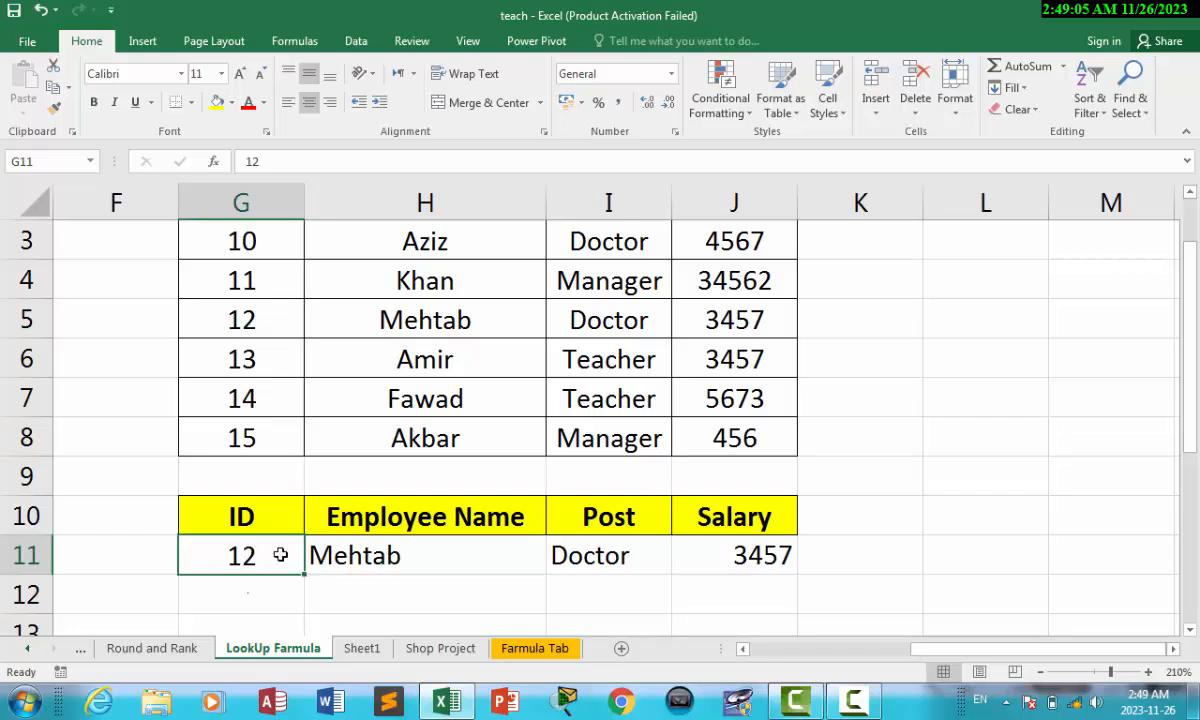
key("F2")
key("BackSpace")
type("5")
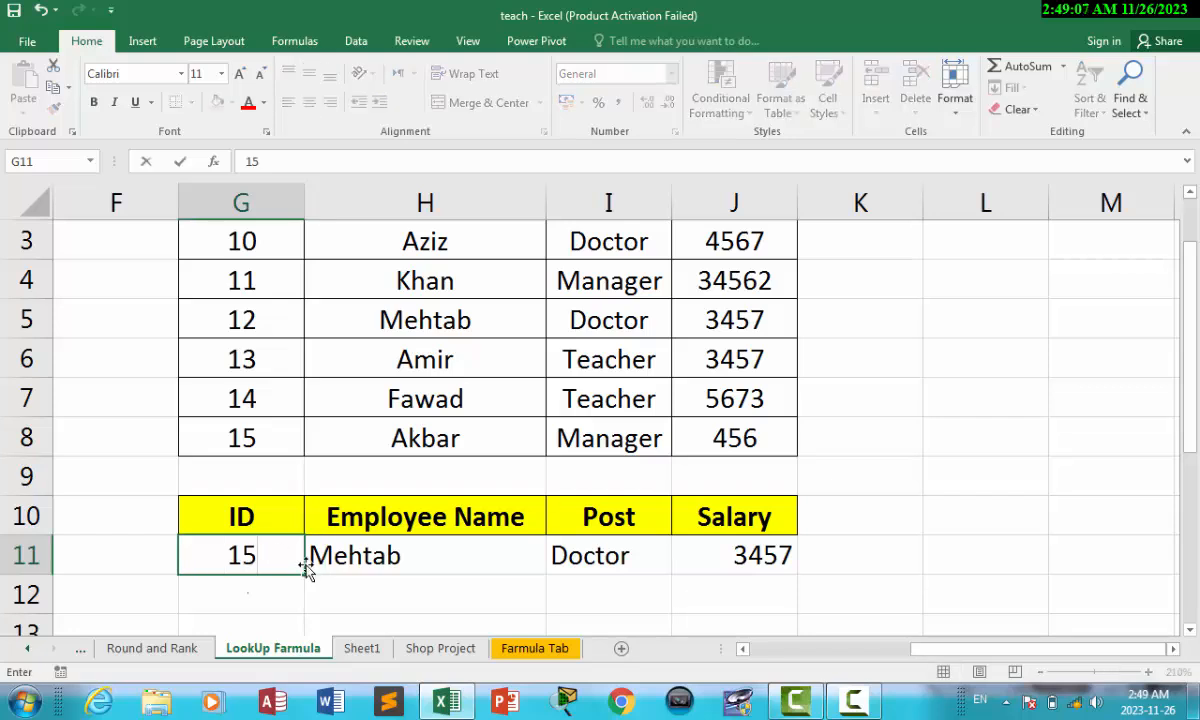
left_click(385, 578)
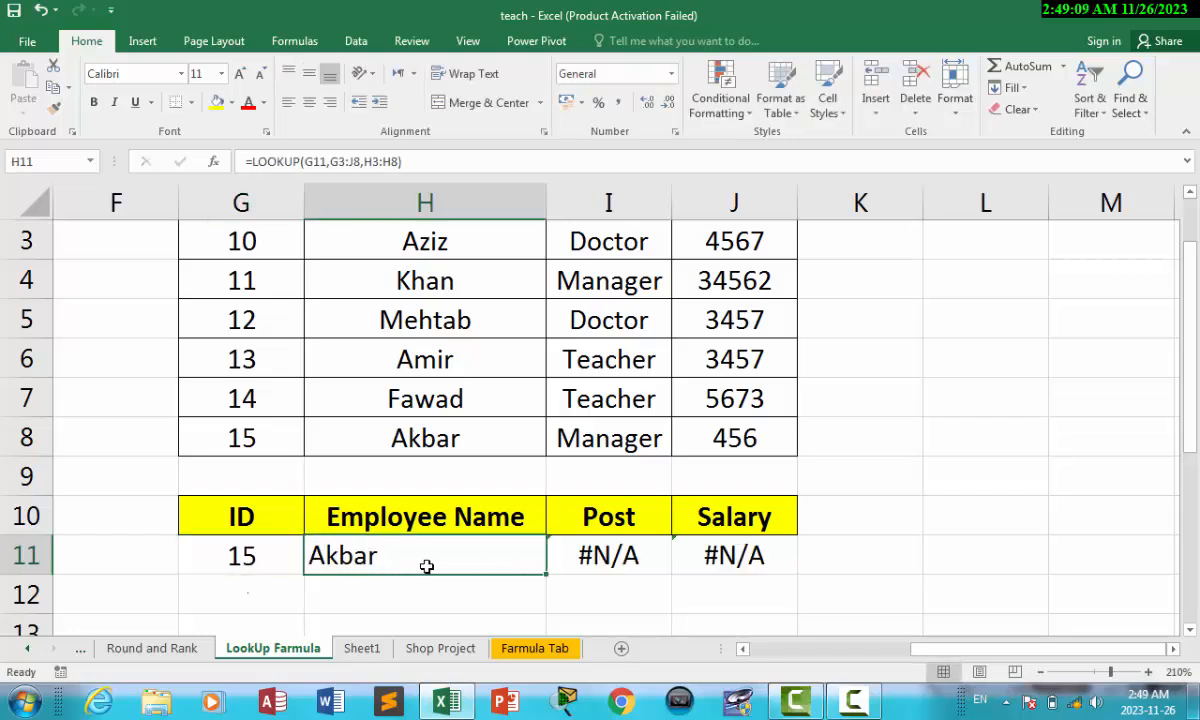
left_click(620, 562)
left_click(740, 553)
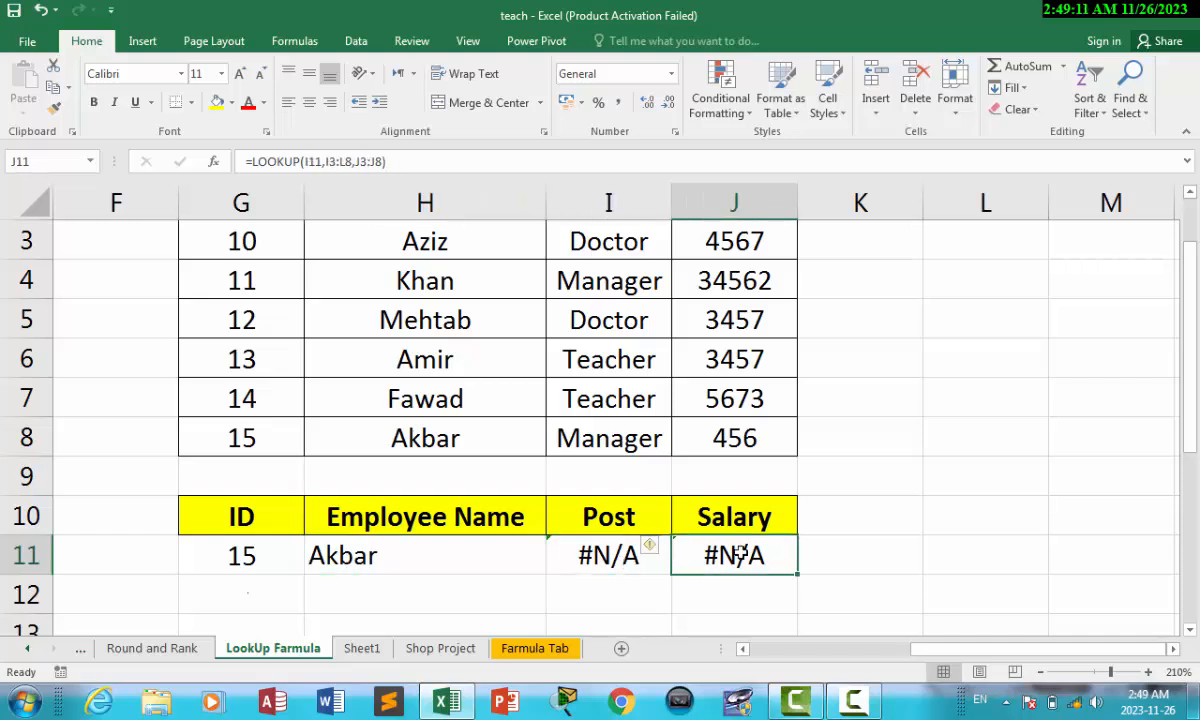
Step: Make the G11 and G3:J8 references in H11's LOOKUP formula absolute
double_click(443, 556)
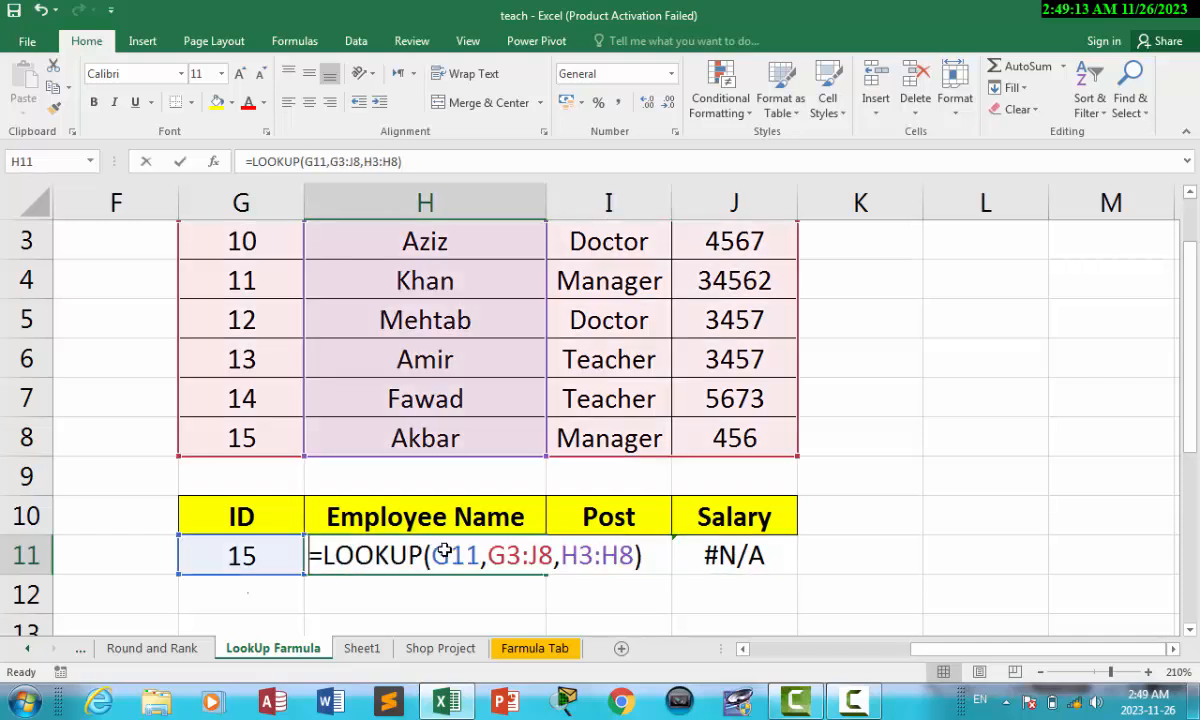
left_click(539, 555)
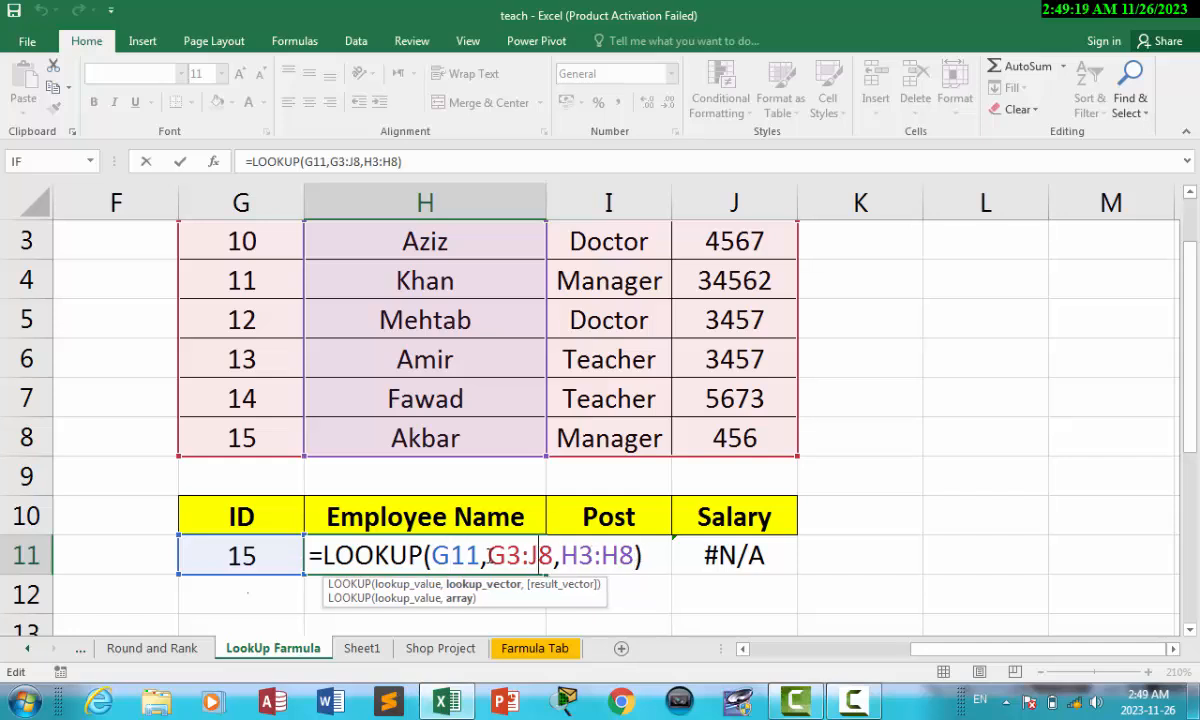
left_click_drag(489, 555, 555, 553)
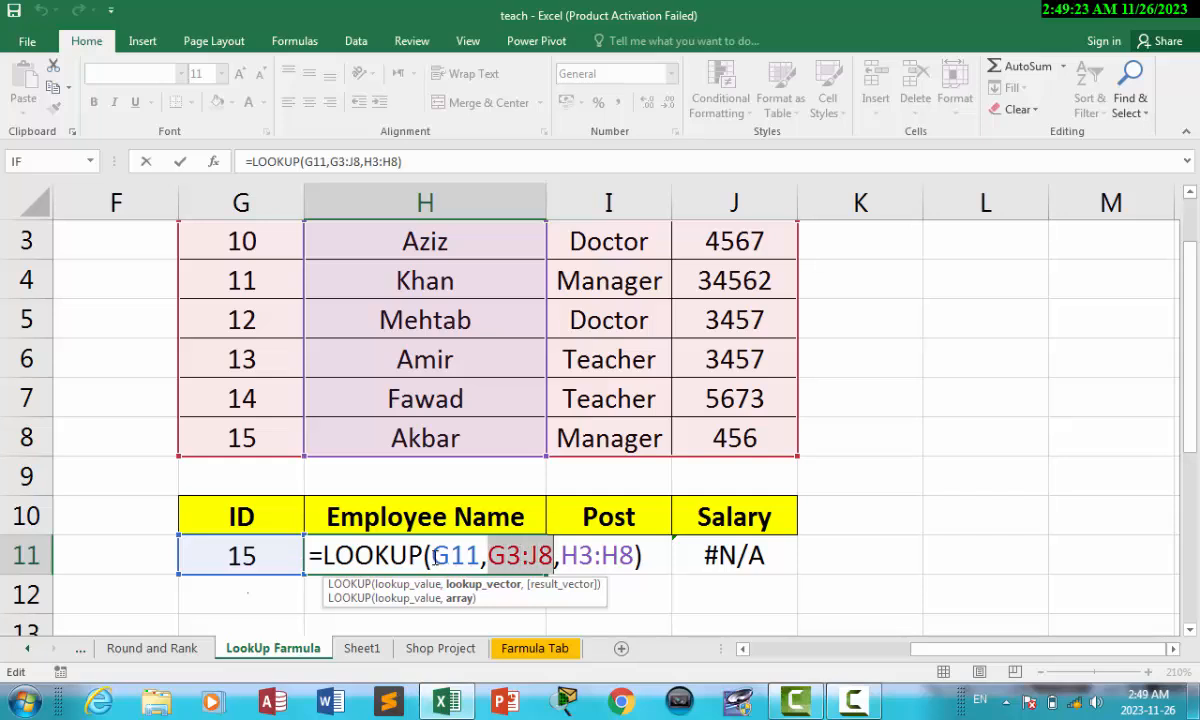
left_click_drag(433, 556, 584, 557)
key("F4")
key("F4")
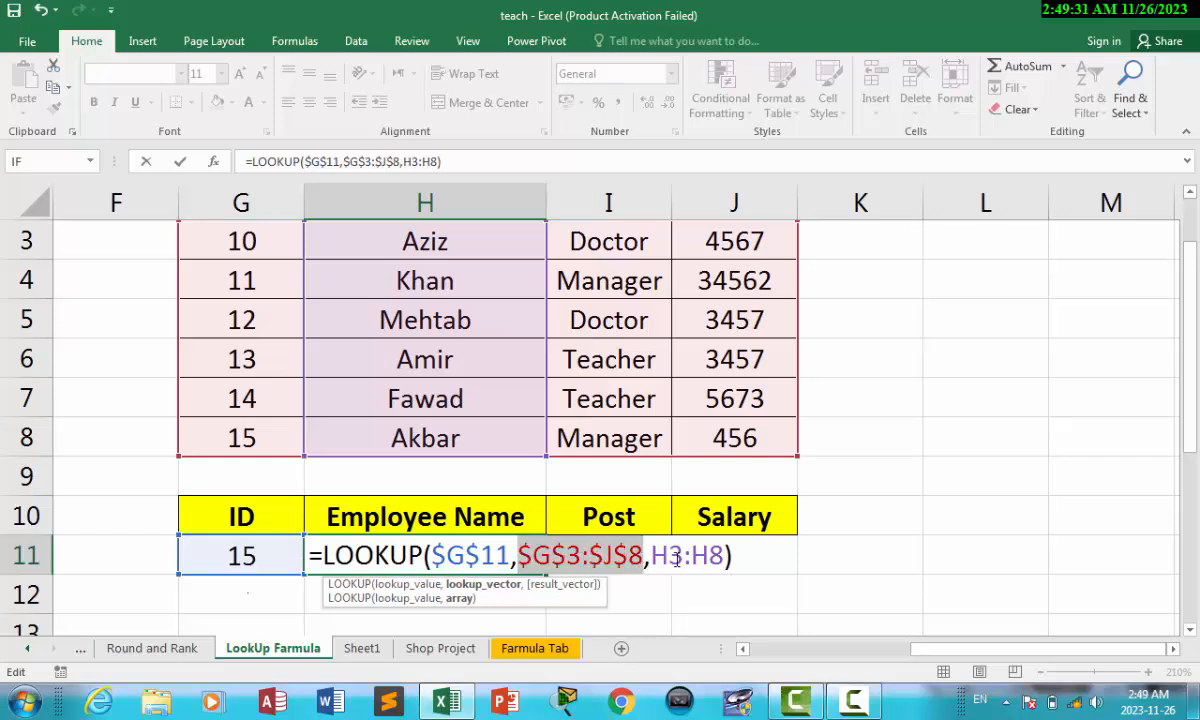
left_click(762, 556)
key("Return")
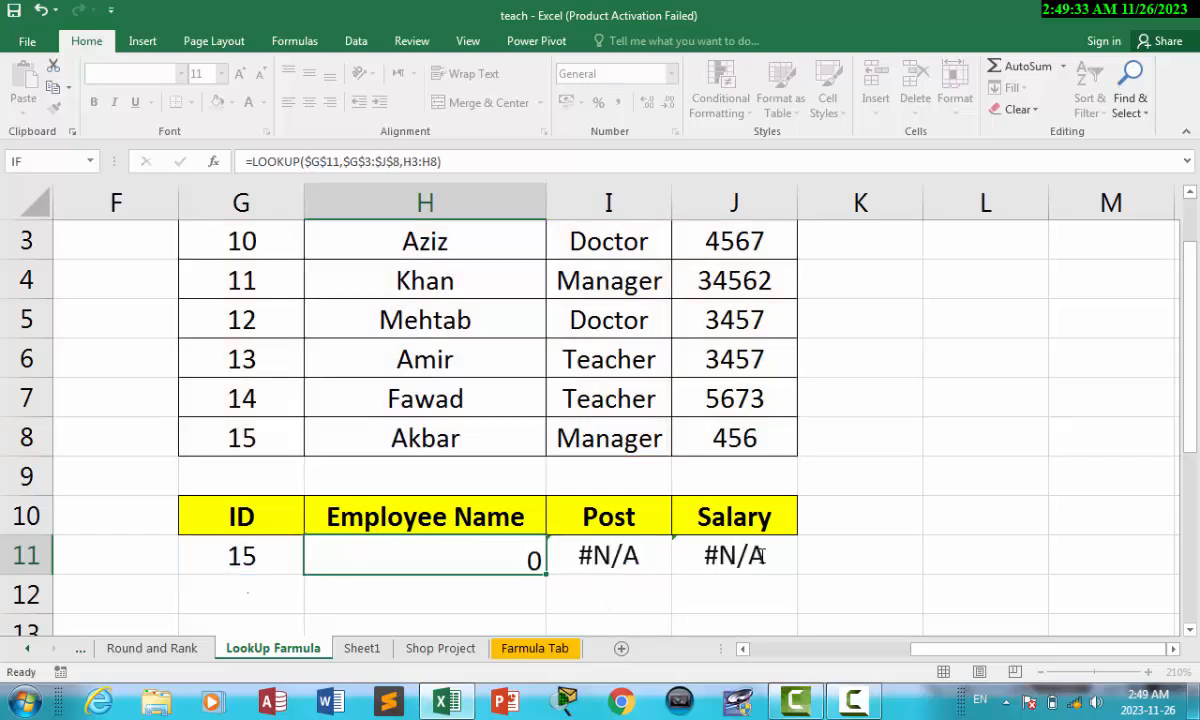
Step: Fill the corrected formula across I11:J11 and compare with Akbar's row (Manager, 456)
left_click_drag(475, 546, 678, 564)
key("ctrl+r")
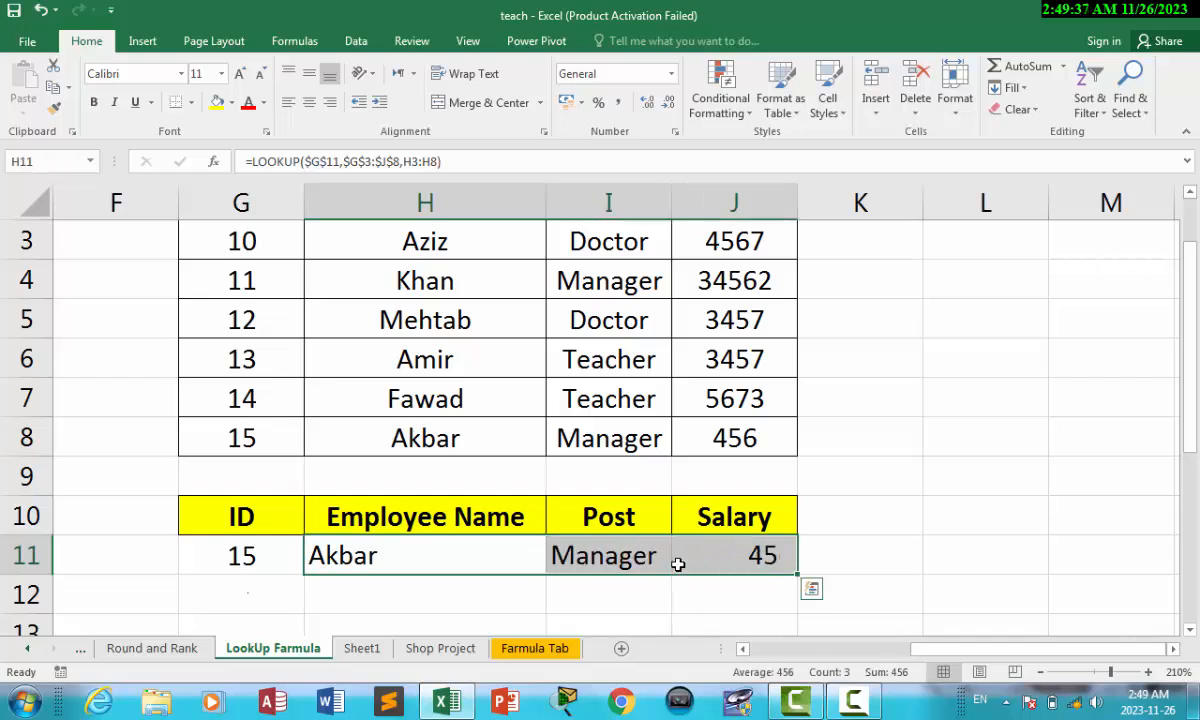
left_click(913, 528)
left_click(410, 558)
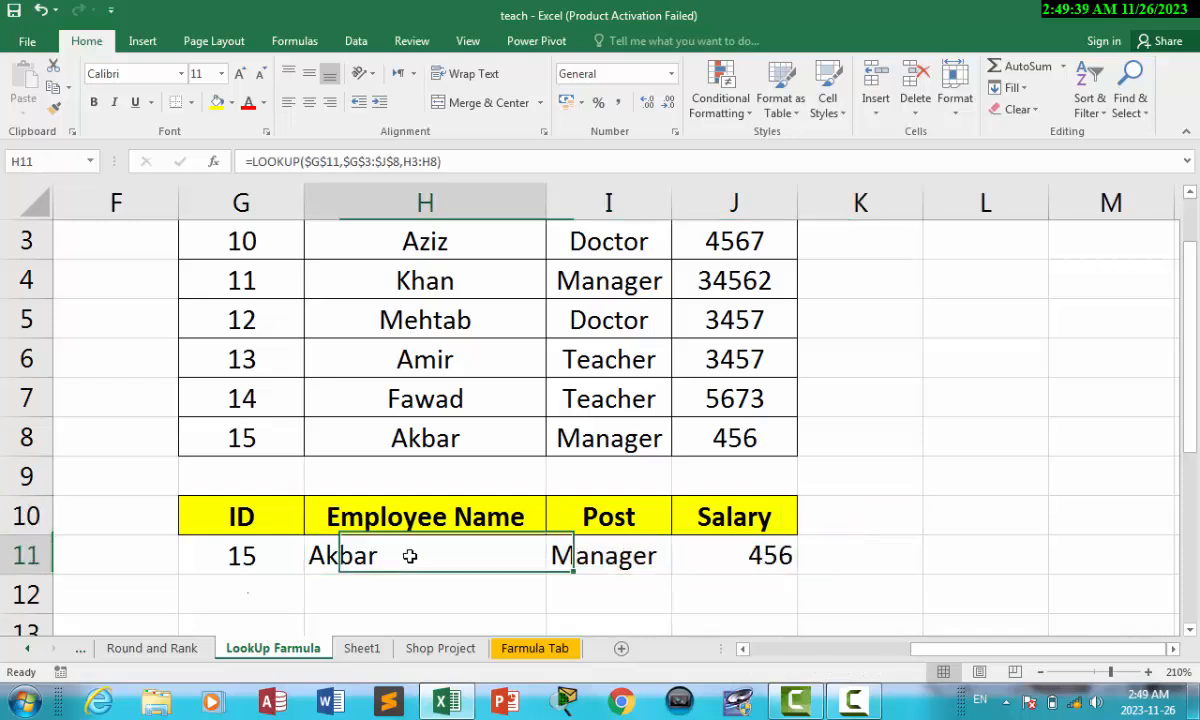
left_click(427, 436)
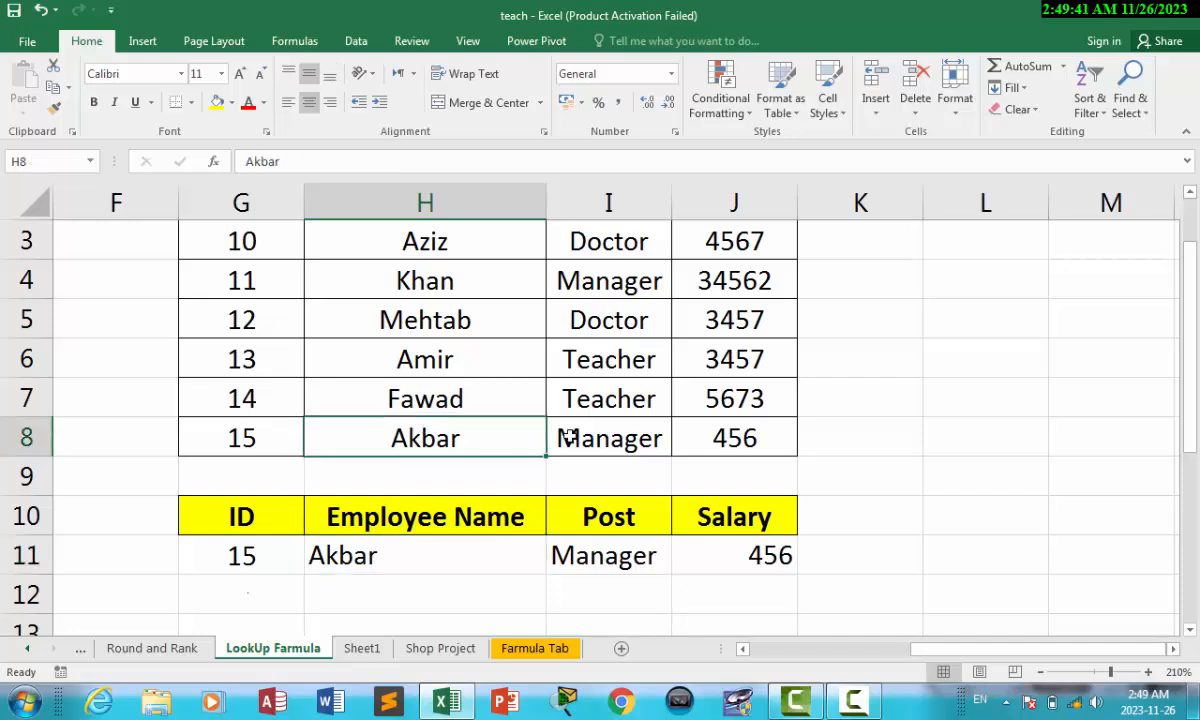
left_click(562, 437)
left_click(728, 437)
left_click(258, 557)
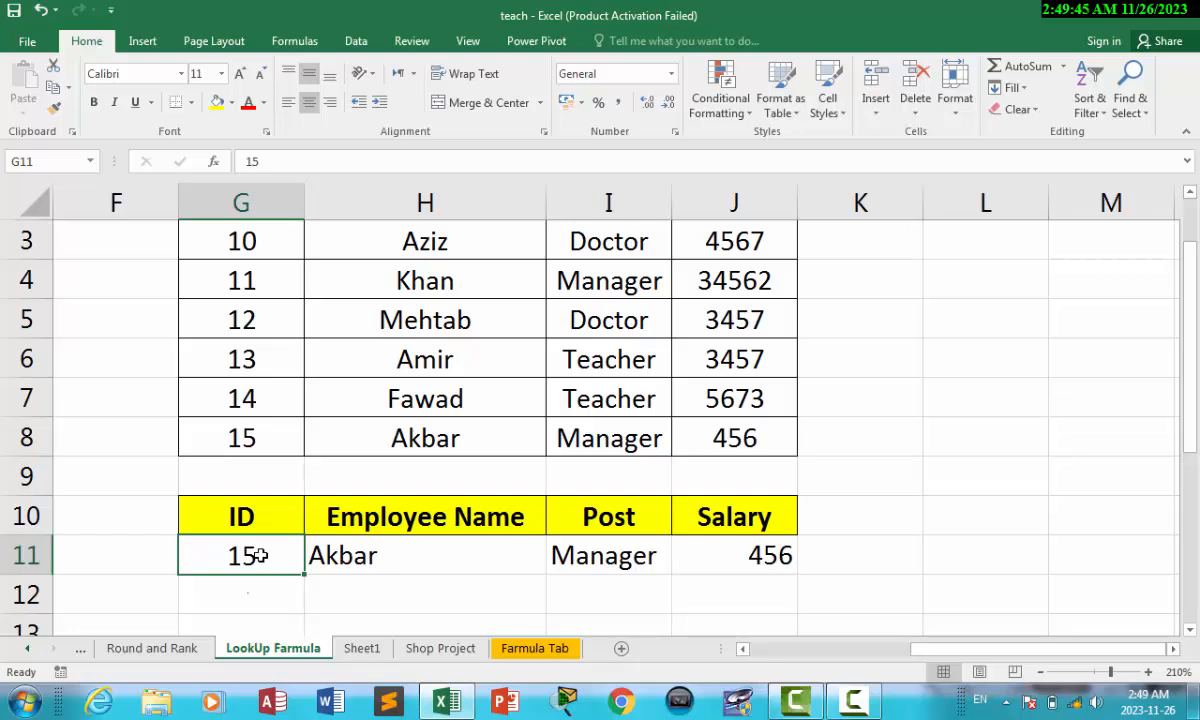
Step: Enter ID 12 in G11 and check the Name, Post and Salary results
type("12")
left_click(310, 592)
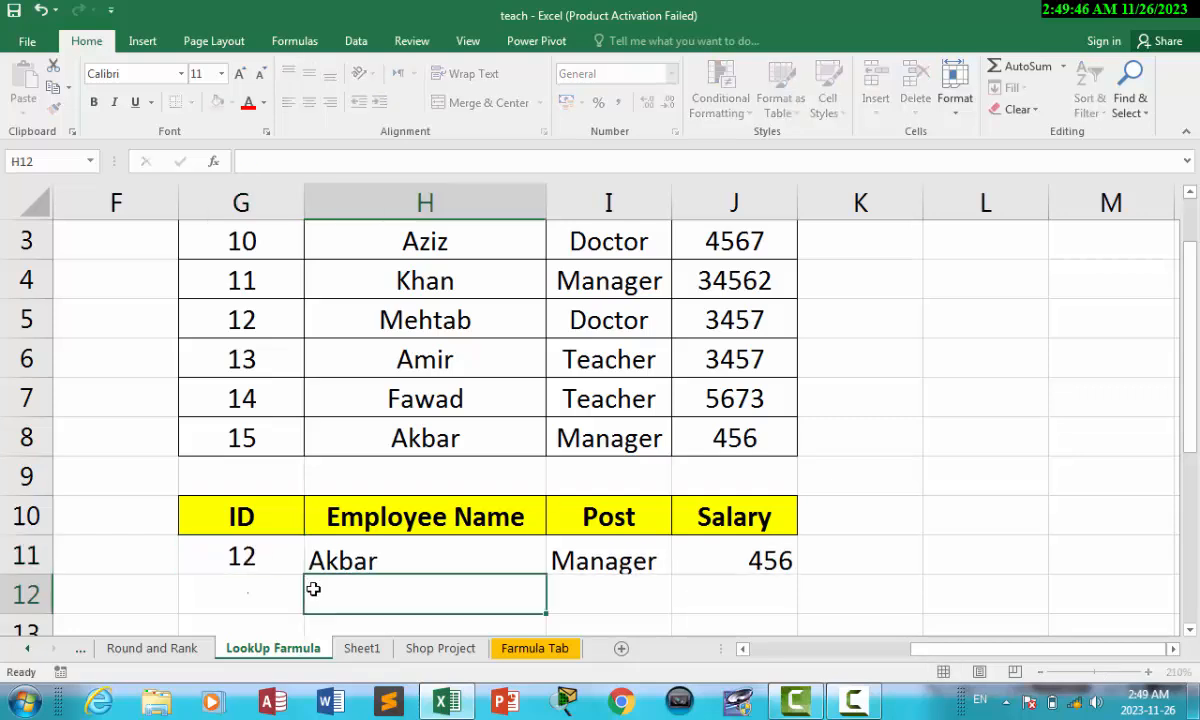
left_click(392, 555)
left_click(555, 557)
left_click(750, 556)
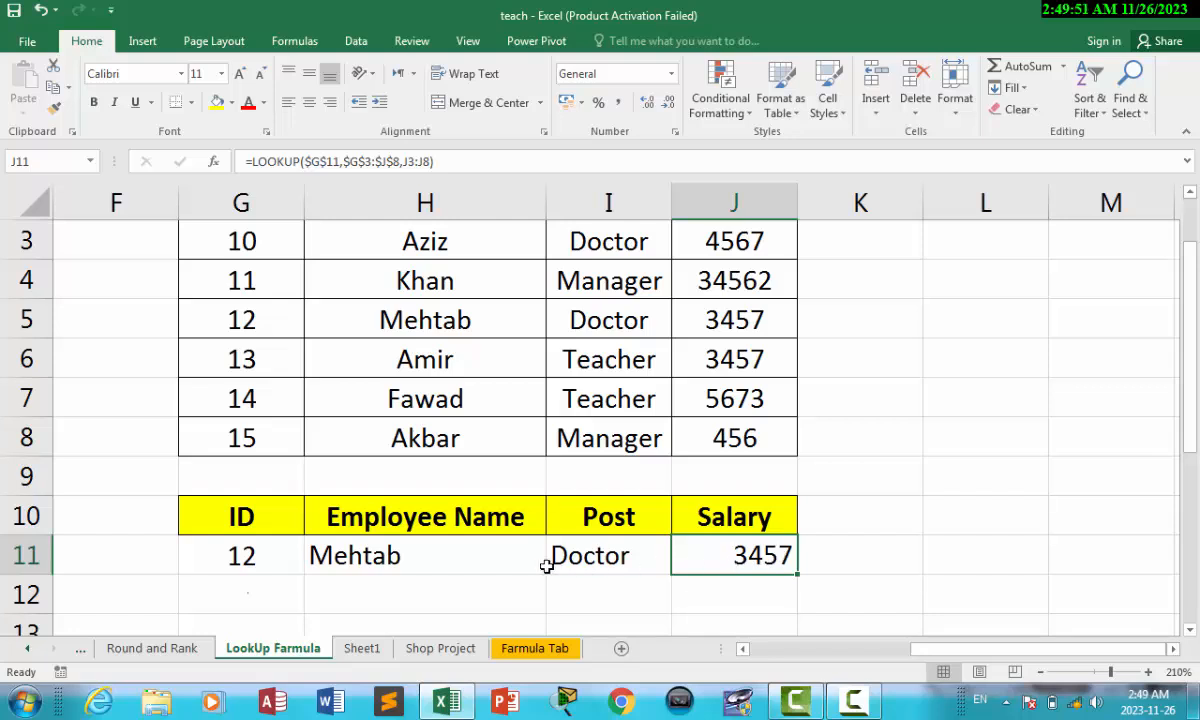
Step: Erase the H11 formula and clear G11:J11 so row 11 is blank
double_click(443, 558)
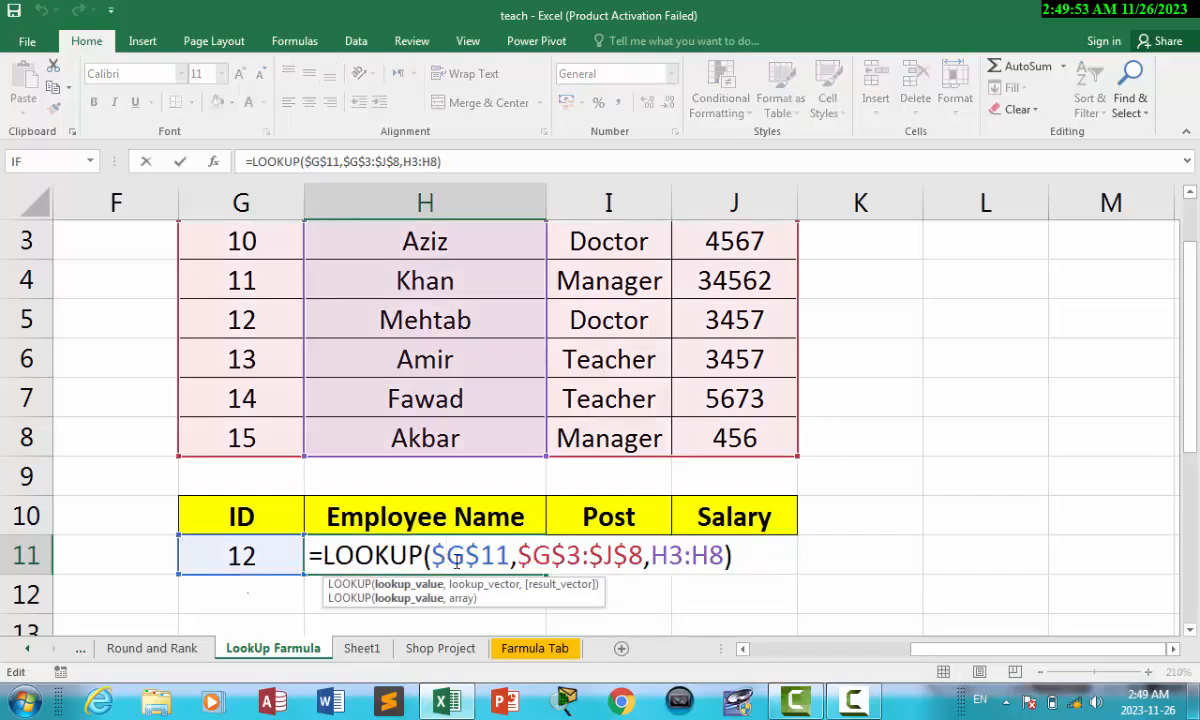
left_click(748, 555)
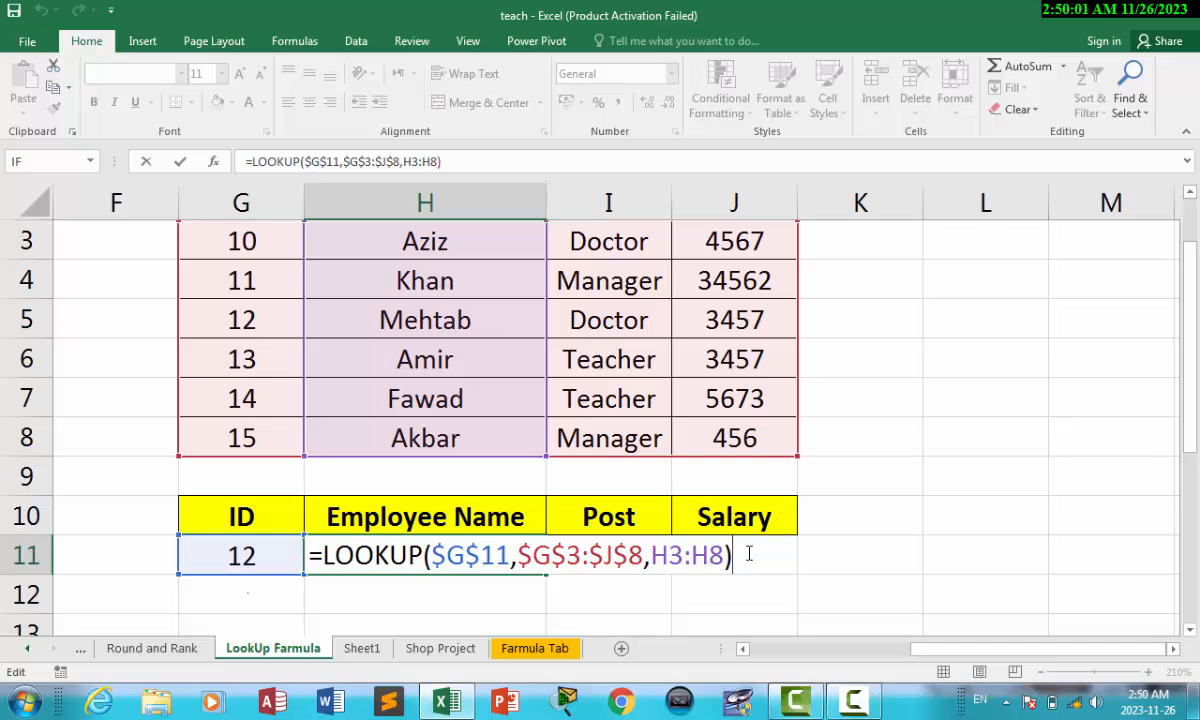
key("BackSpace")
key("BackSpace")
key("BackSpace")
key("BackSpace")
key("BackSpace")
key("BackSpace")
key("BackSpace")
key("BackSpace")
key("BackSpace")
key("BackSpace")
key("BackSpace")
key("BackSpace")
key("BackSpace")
key("BackSpace")
key("BackSpace")
key("BackSpace")
key("BackSpace")
key("BackSpace")
key("BackSpace")
key("BackSpace")
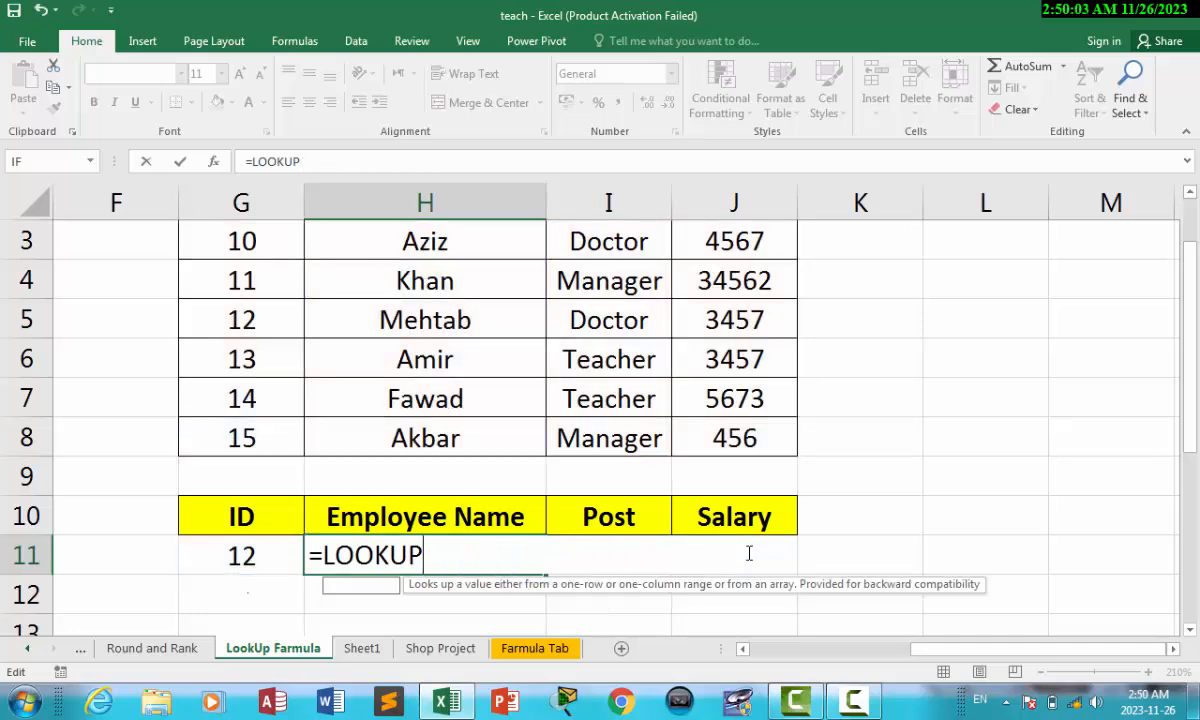
left_click(968, 555)
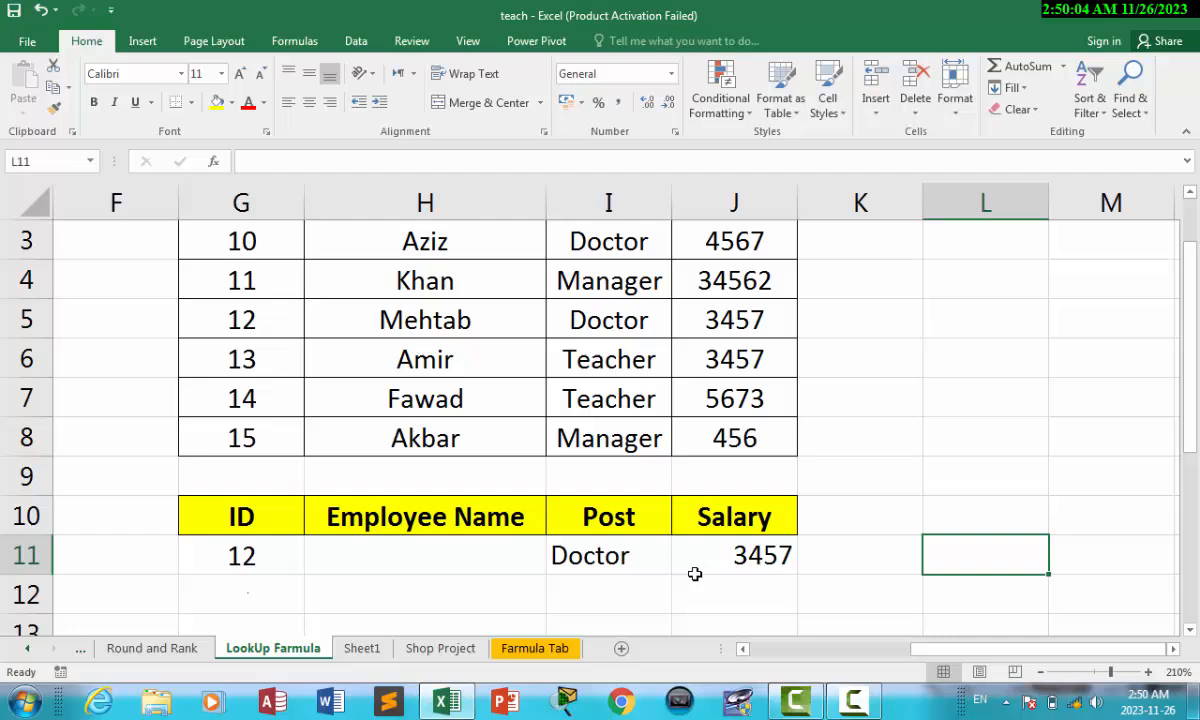
left_click(282, 550)
left_click_drag(327, 551, 763, 554)
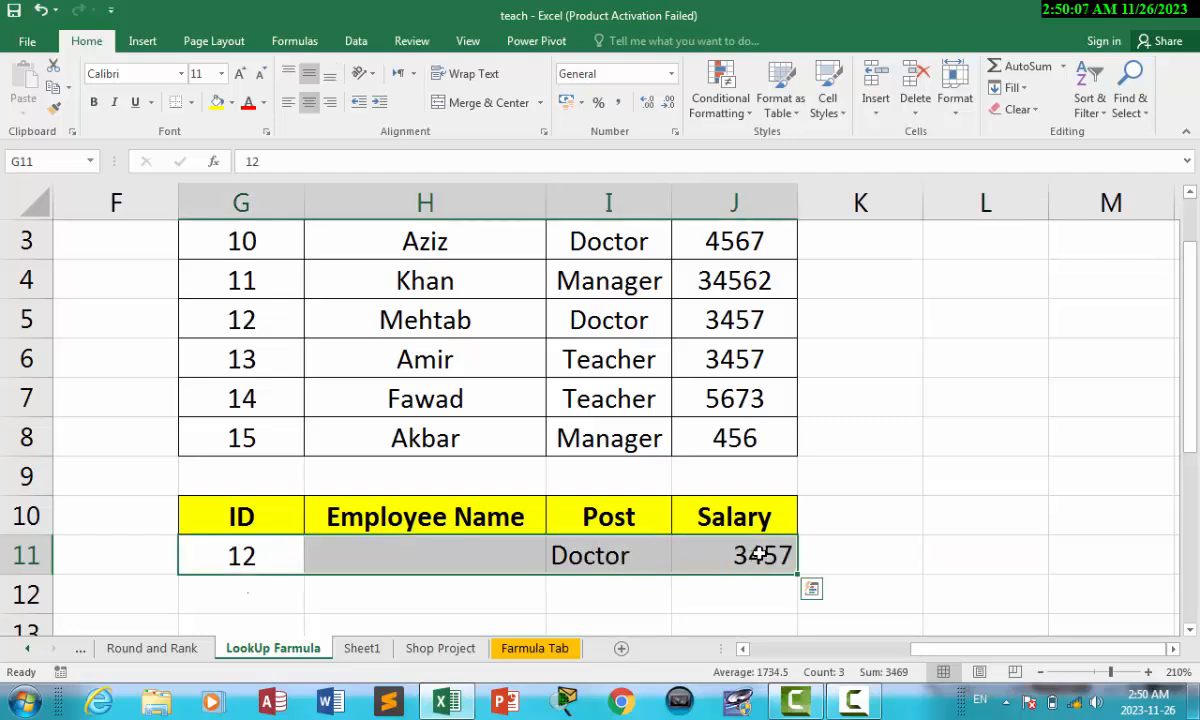
key("Delete")
left_click(423, 581)
left_click(396, 554)
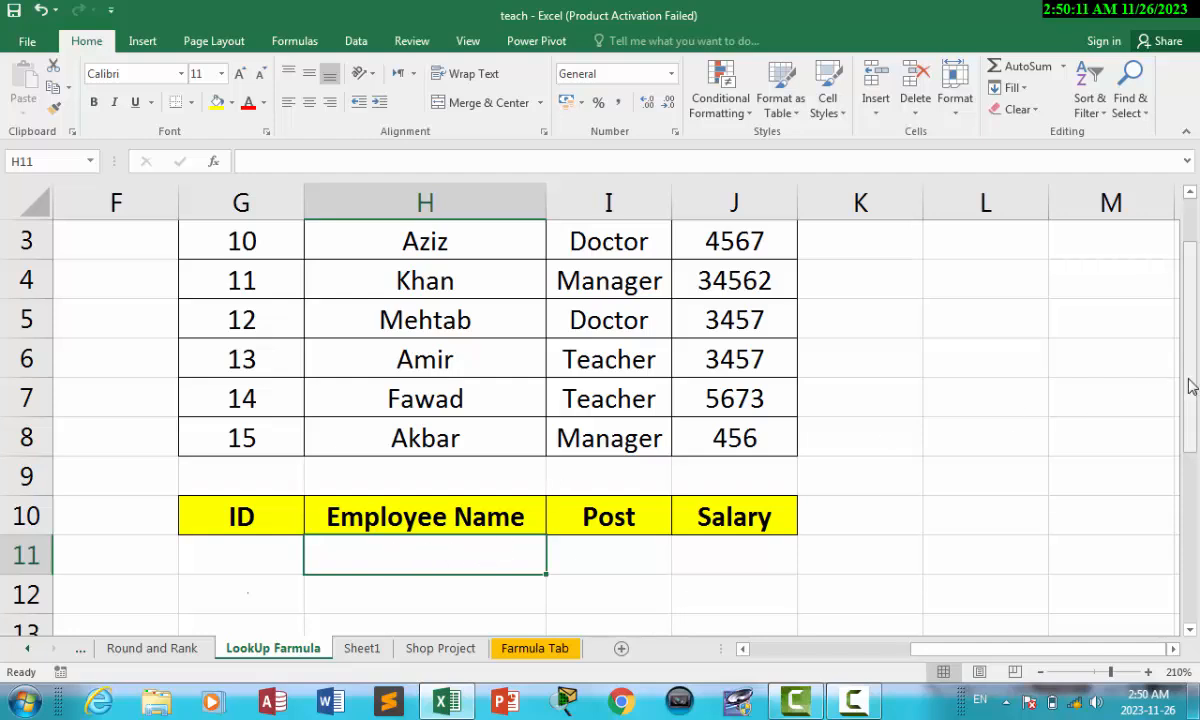
left_click_drag(1189, 383, 1190, 297)
left_click_drag(228, 262, 245, 502)
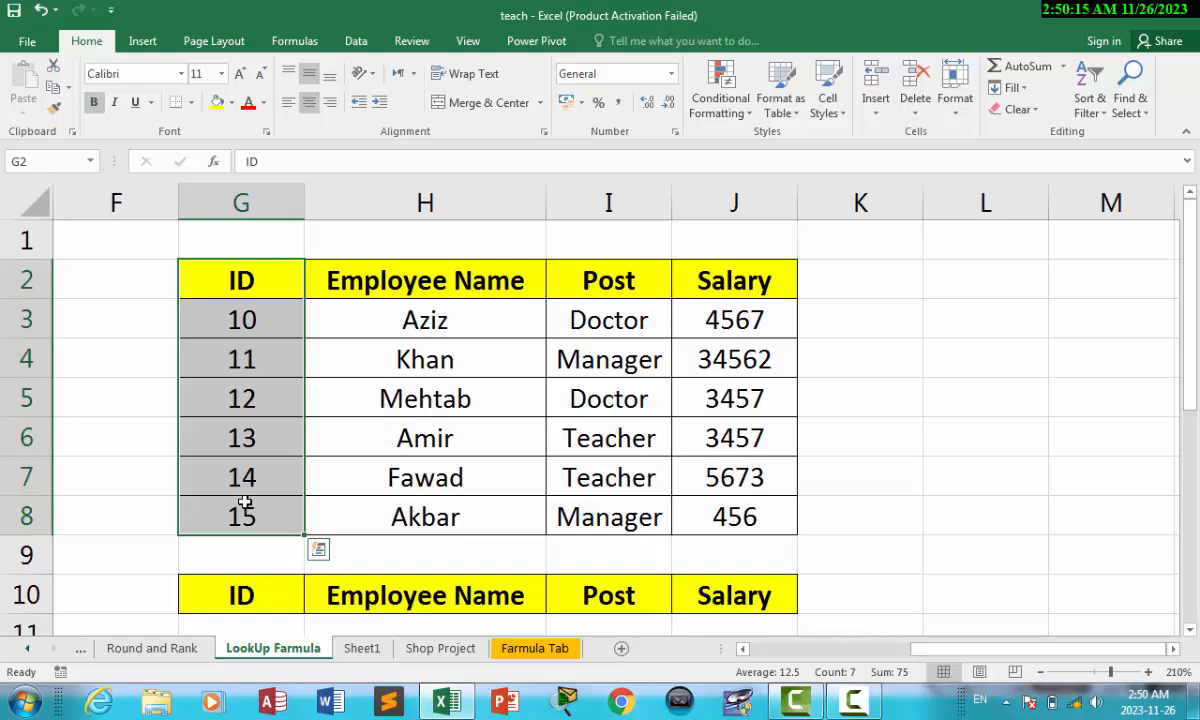
left_click(345, 238)
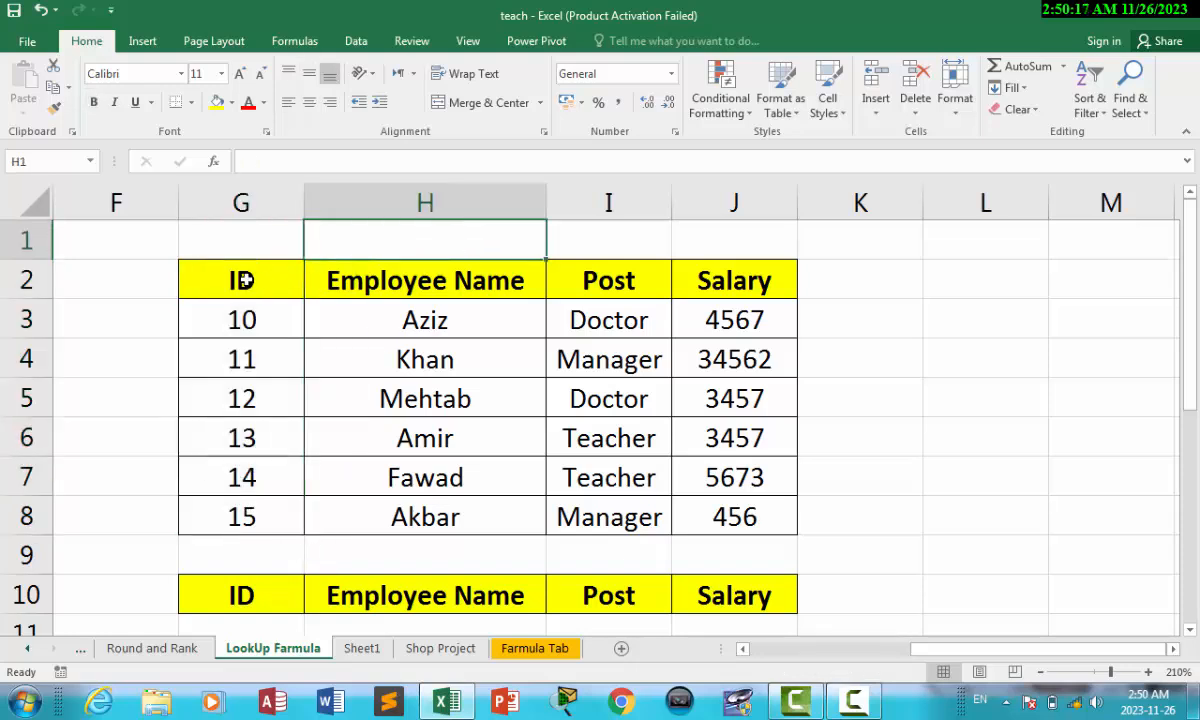
left_click_drag(244, 281, 743, 288)
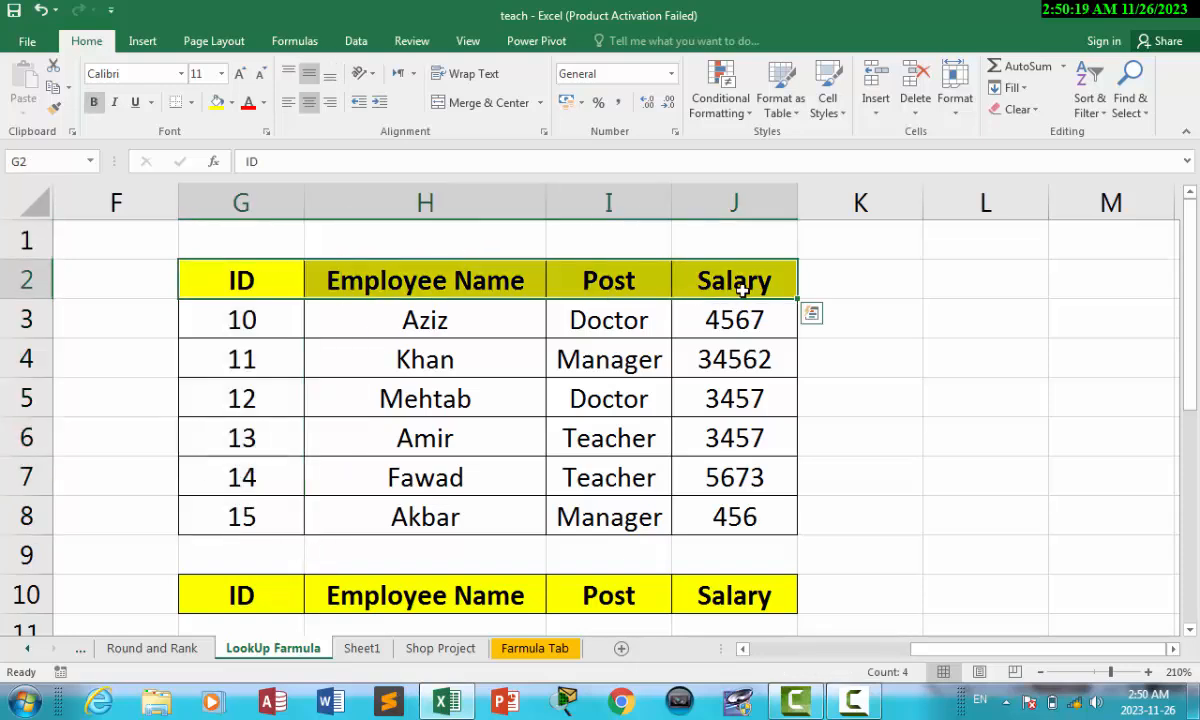
left_click_drag(300, 594, 440, 592)
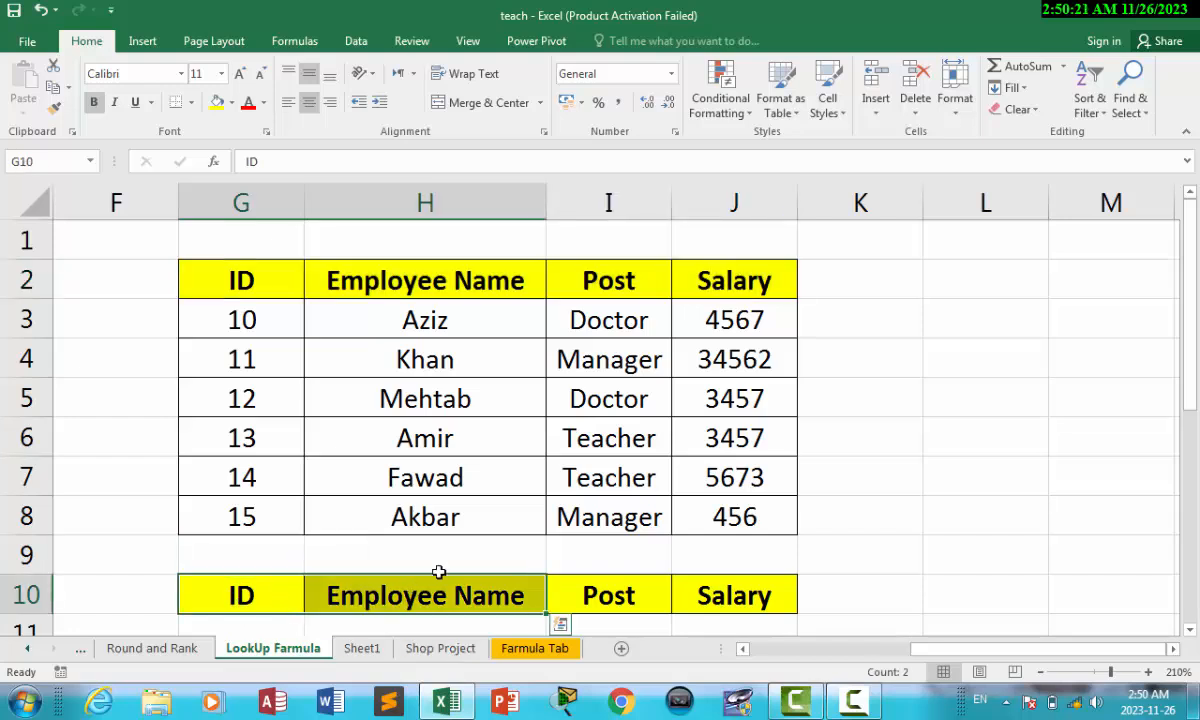
left_click_drag(850, 281, 1133, 281)
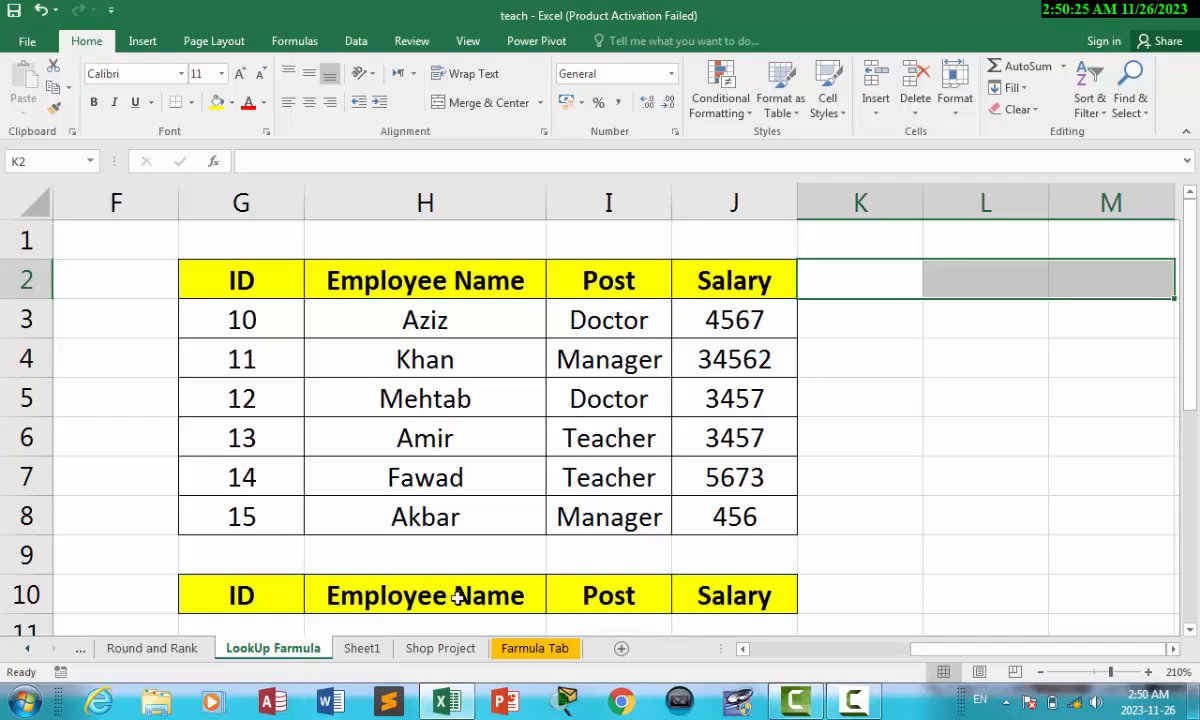
left_click_drag(1192, 316, 1192, 342)
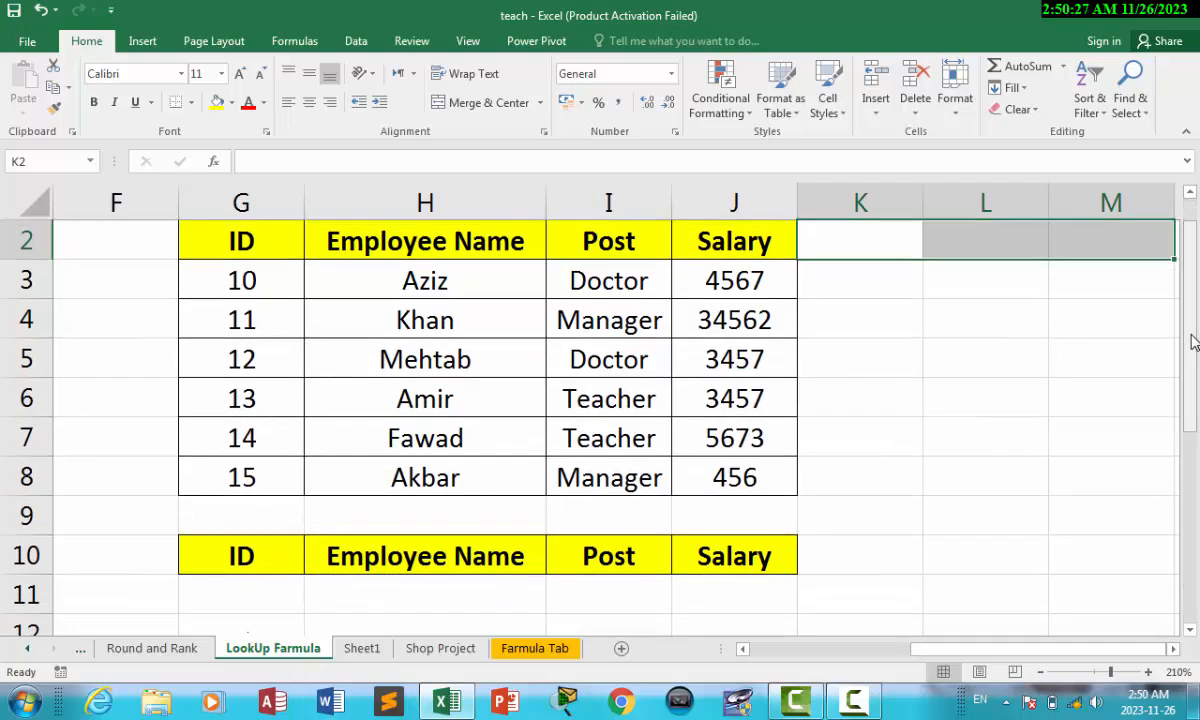
left_click_drag(241, 278, 760, 291)
left_click_drag(260, 230, 688, 447)
left_click_drag(248, 228, 773, 241)
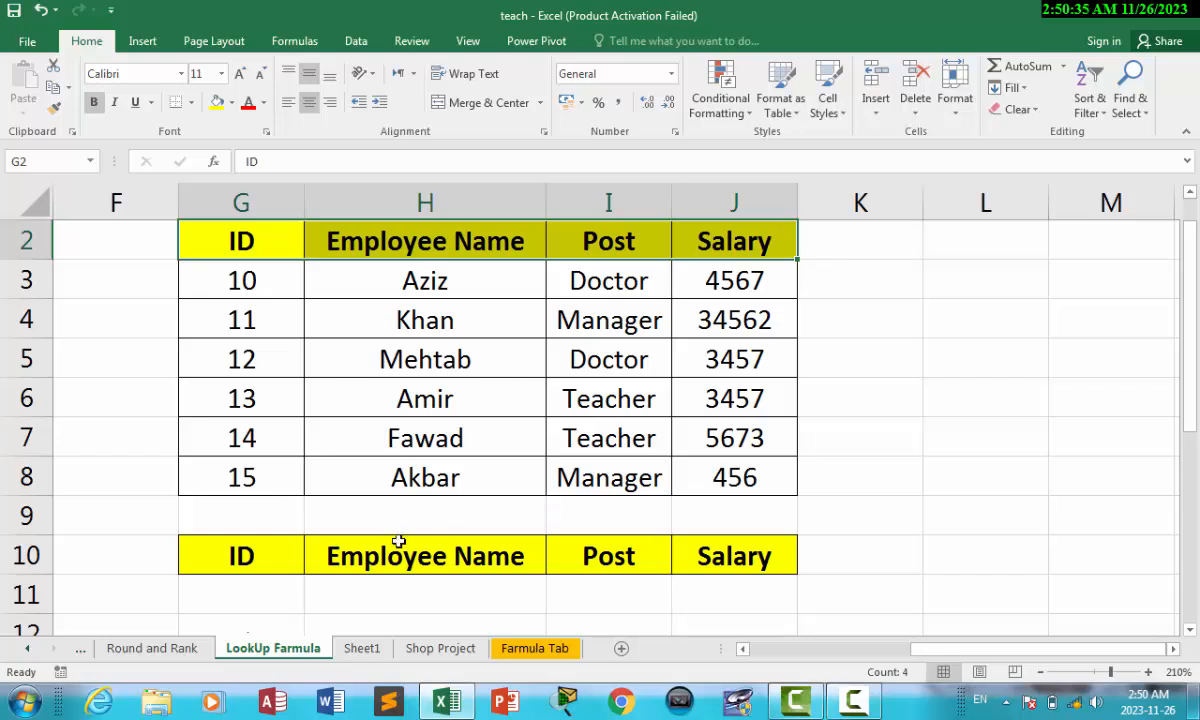
left_click_drag(243, 556, 707, 557)
left_click_drag(247, 240, 780, 241)
Step: Start a LOOKUP formula in H11 referencing G11, table G3:J8 and names H3:H8
left_click(380, 605)
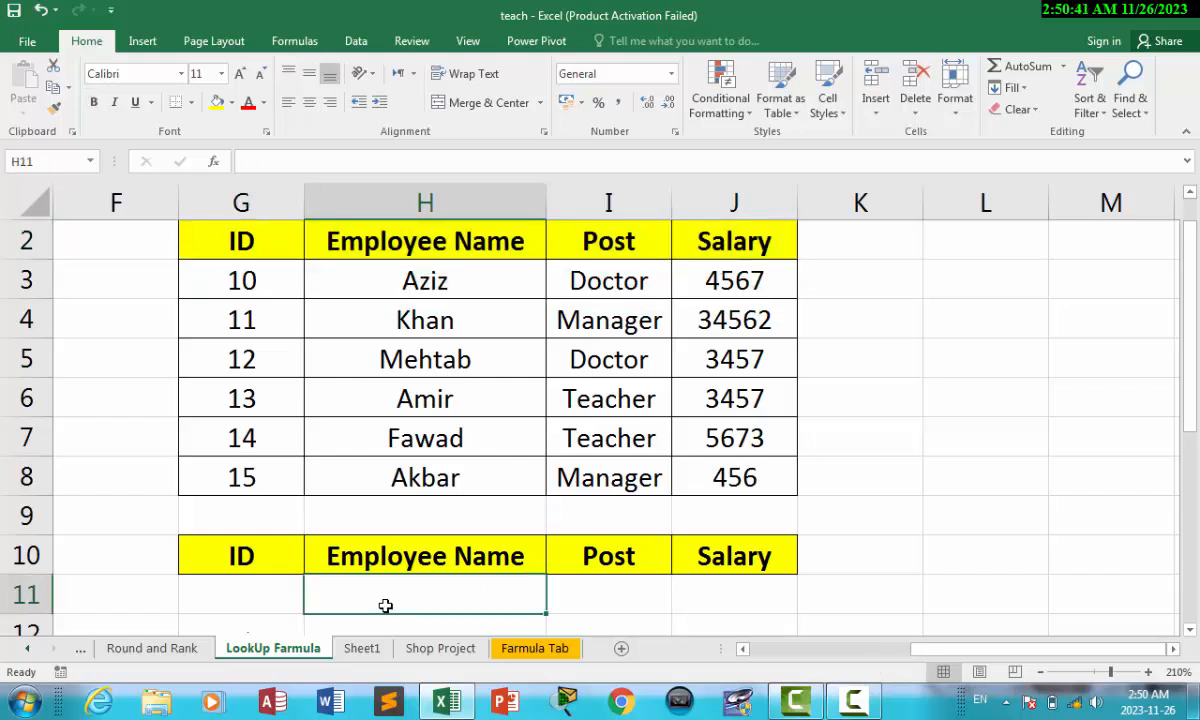
type("=loo")
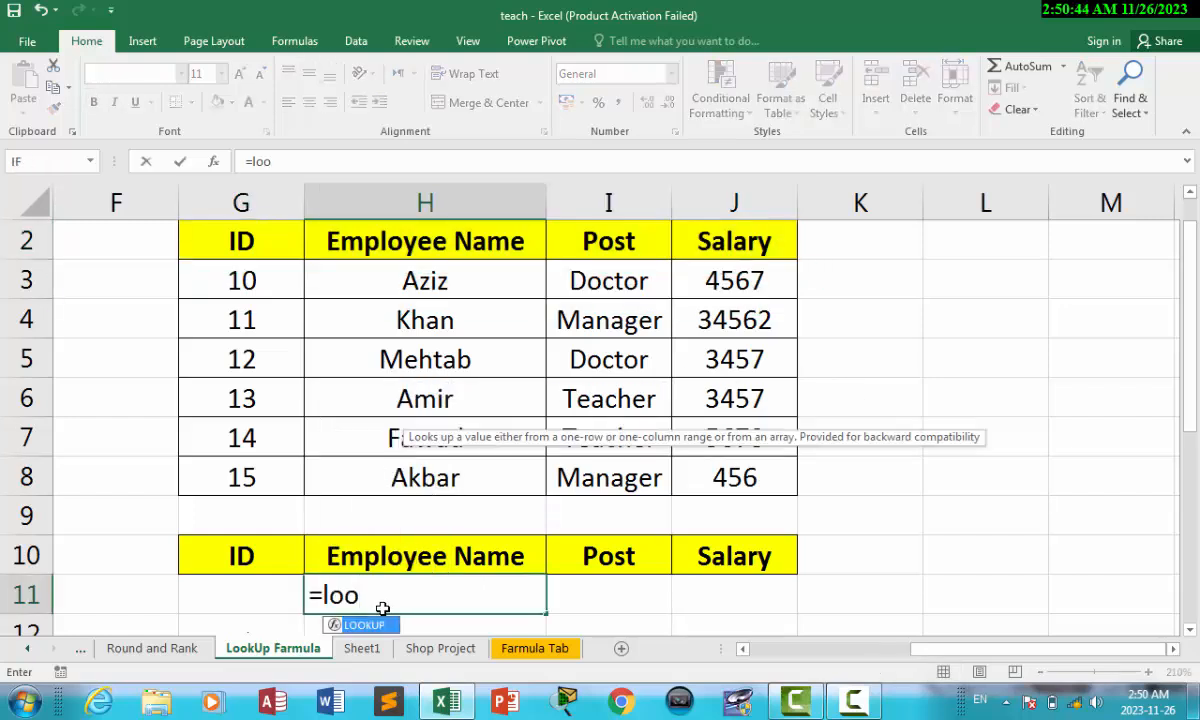
key("Tab")
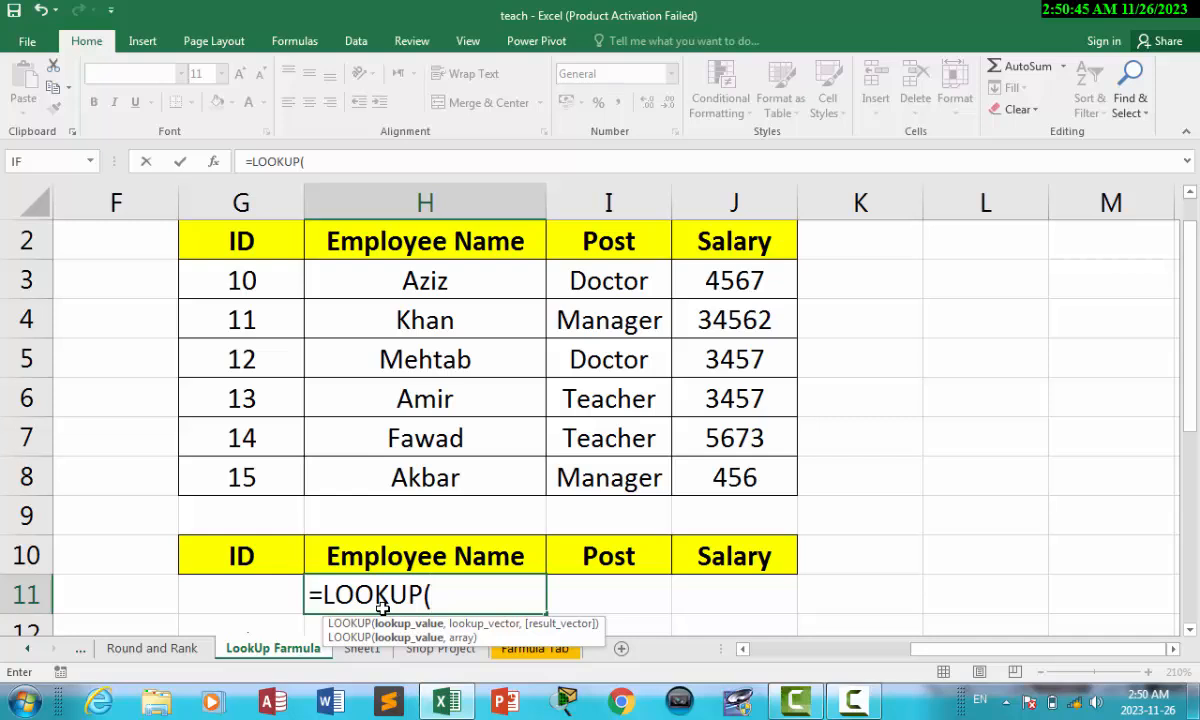
left_click(218, 592)
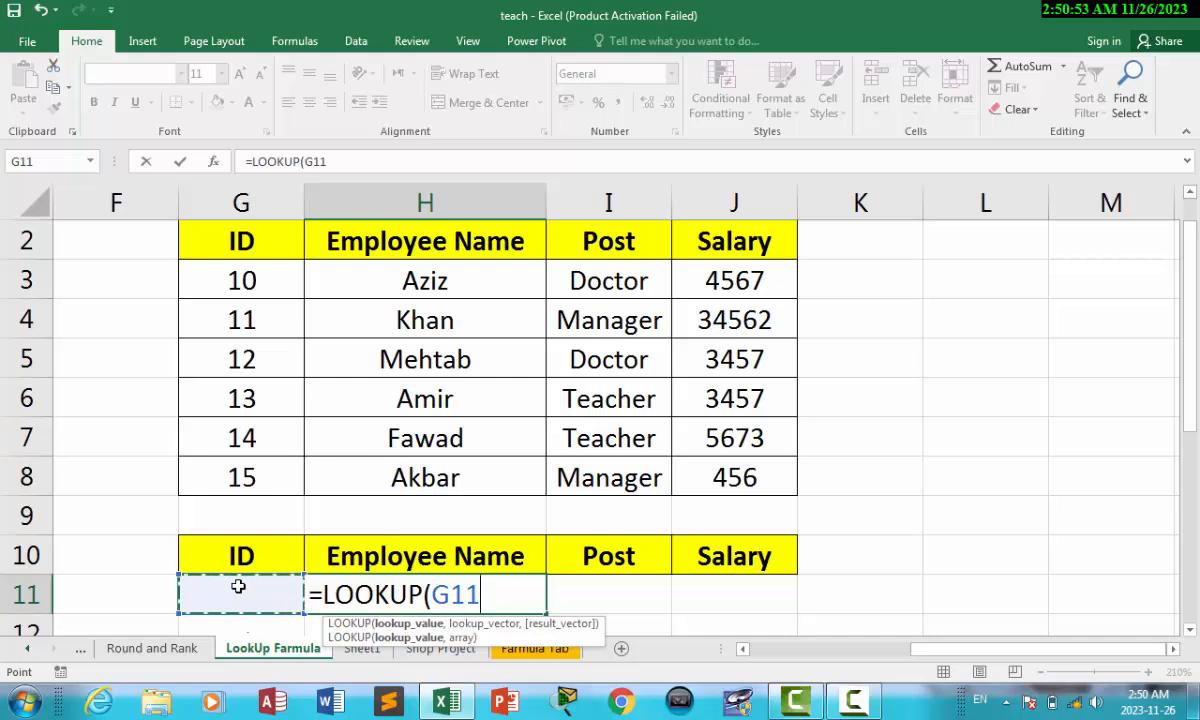
type(",")
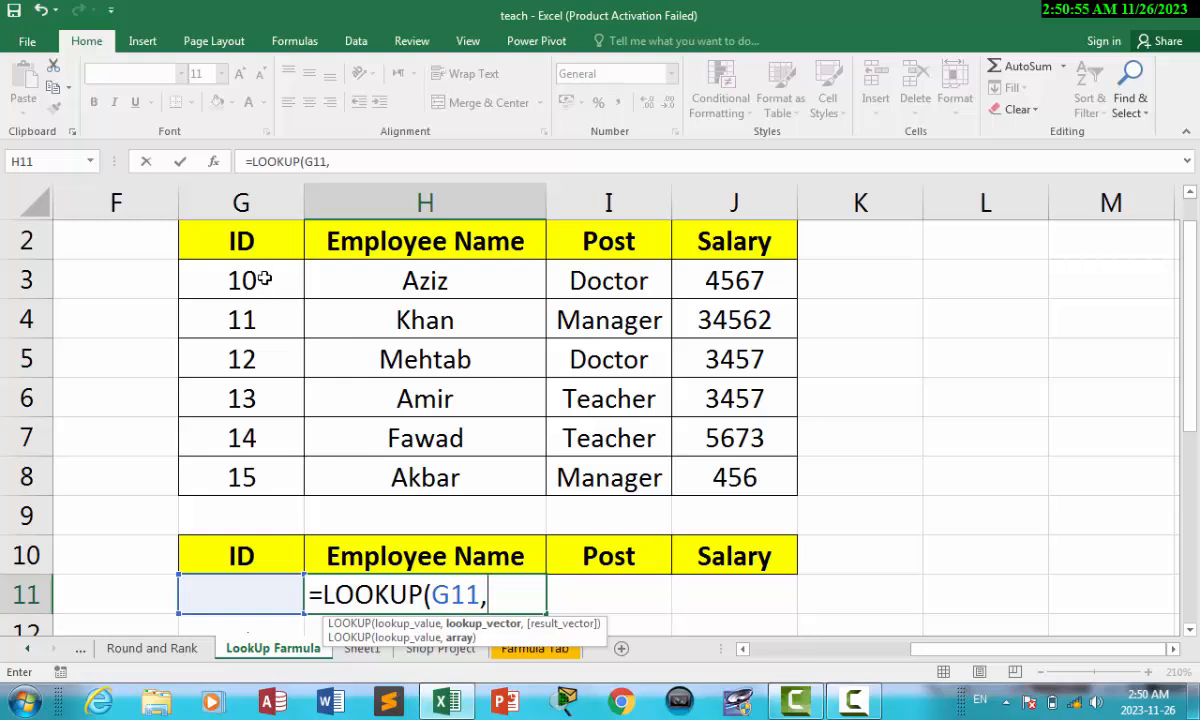
left_click_drag(248, 265, 735, 478)
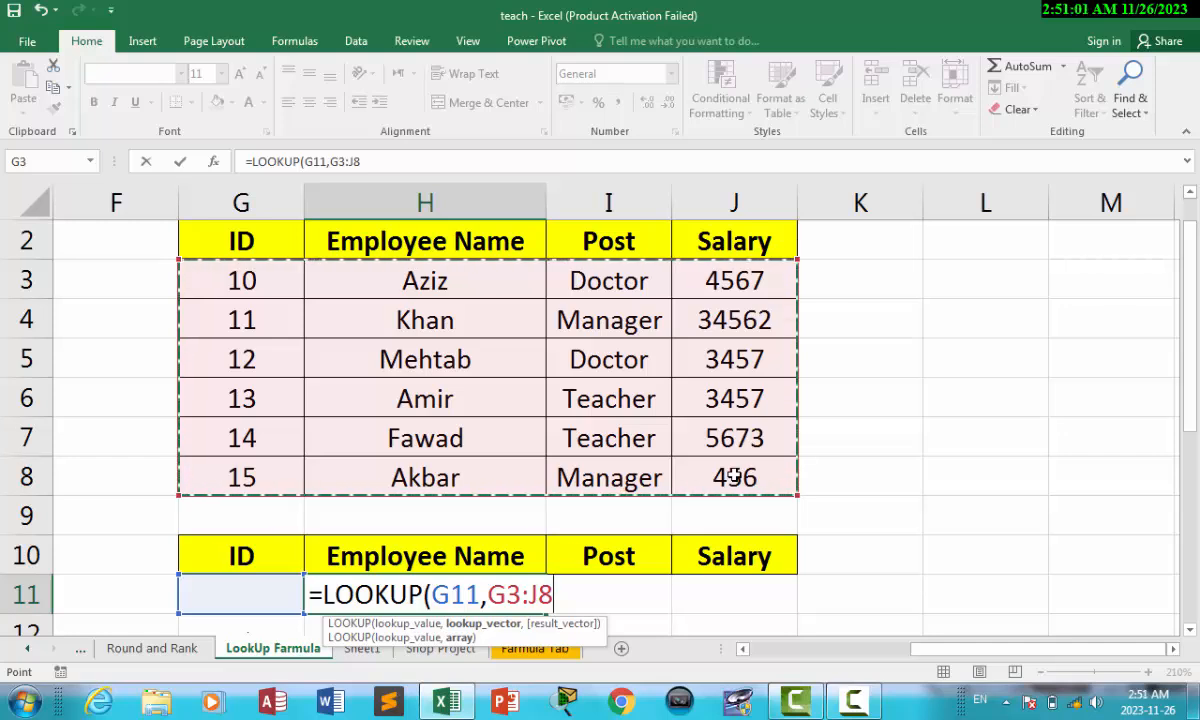
type(",")
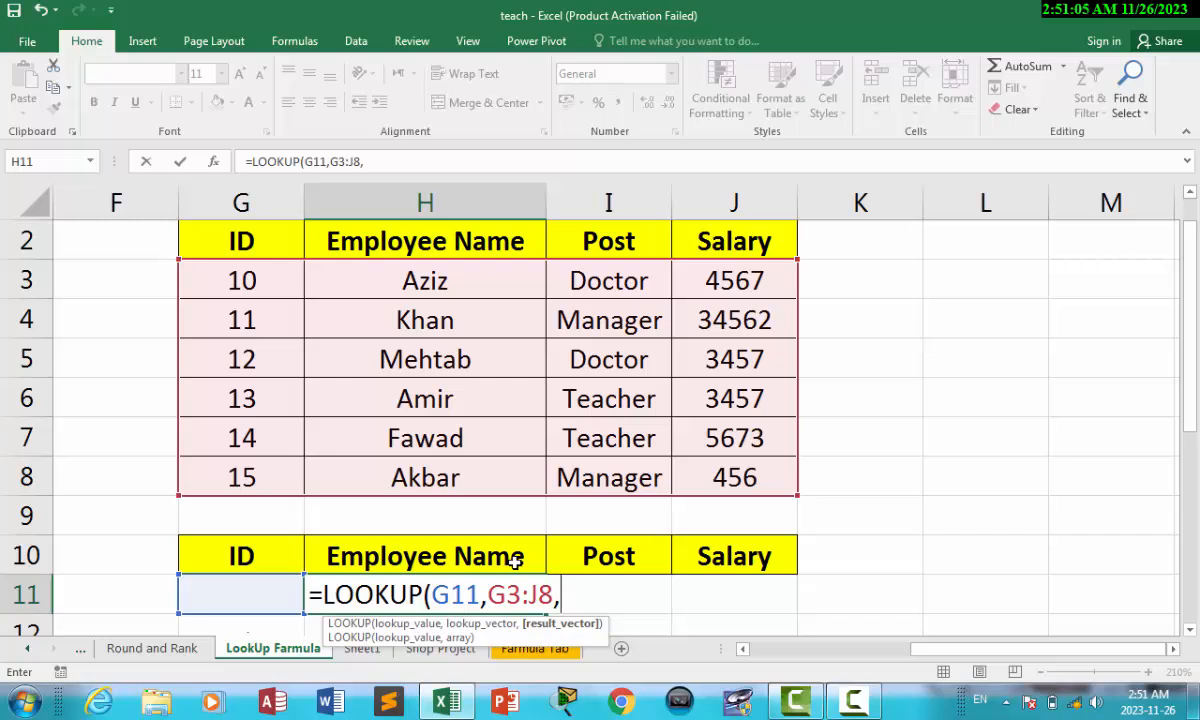
left_click_drag(446, 283, 446, 483)
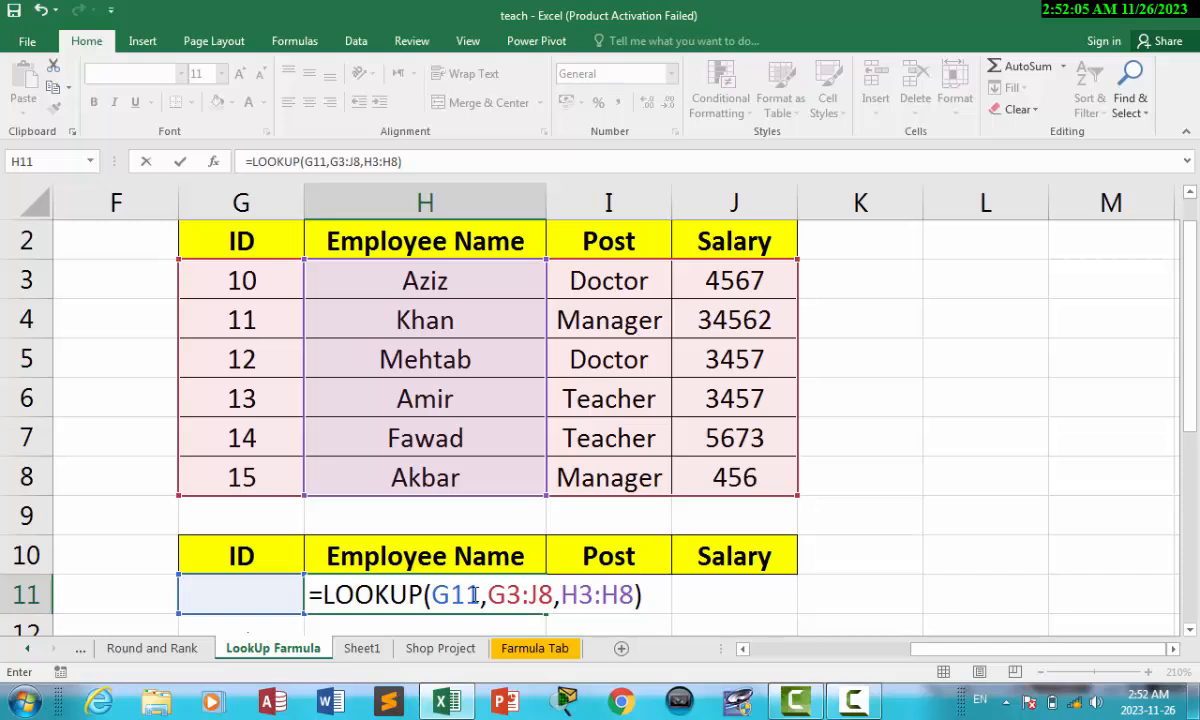
Step: Make G11 and G3:J8 absolute and commit =LOOKUP($G$11,$G$3:$J$8,H3:H8)
left_click_drag(481, 595, 432, 595)
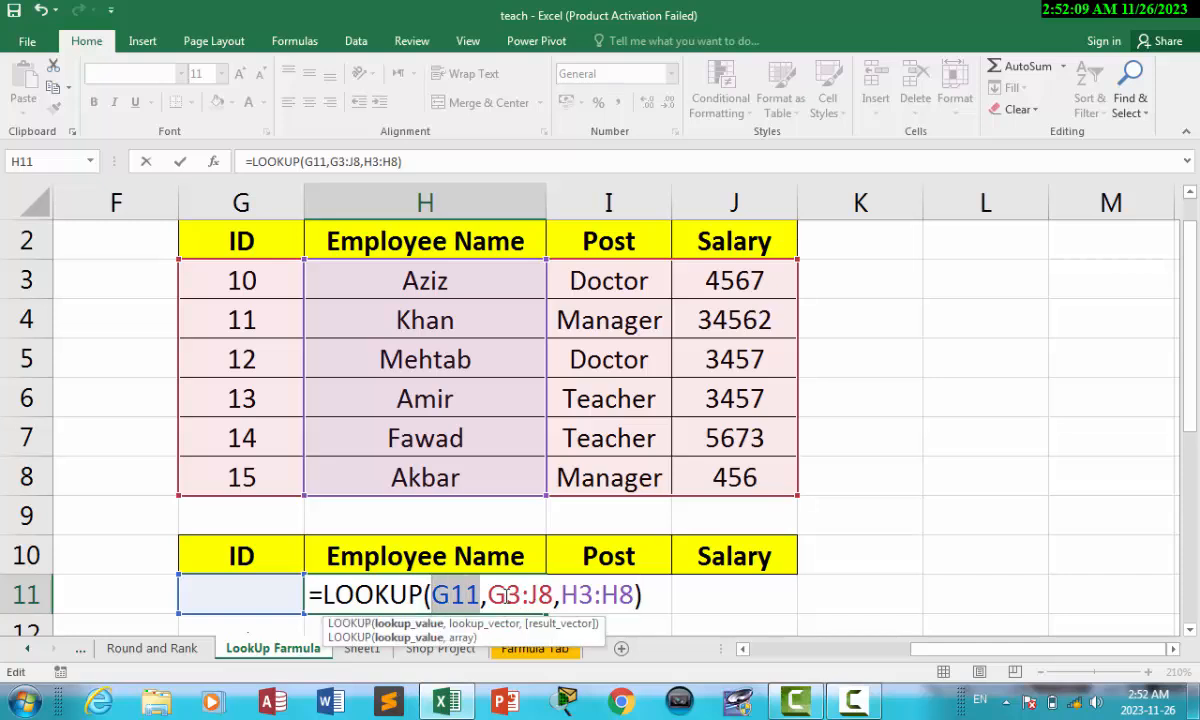
left_click(475, 595)
left_click_drag(487, 595, 551, 595)
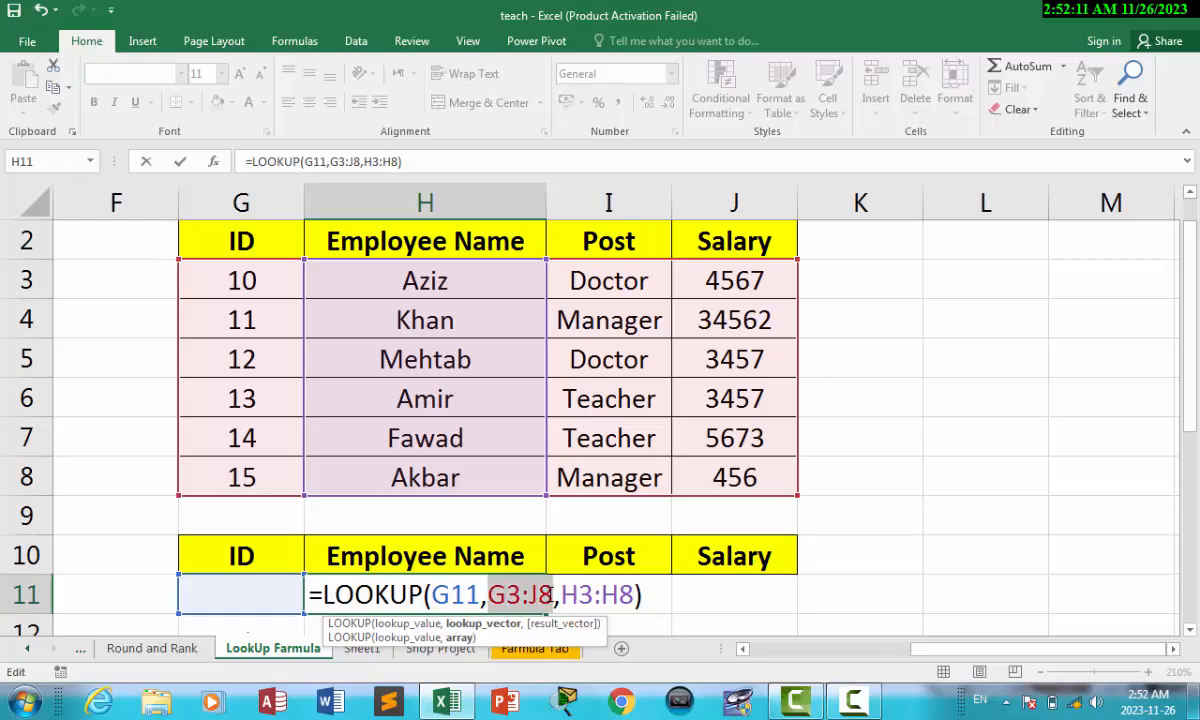
left_click(505, 595)
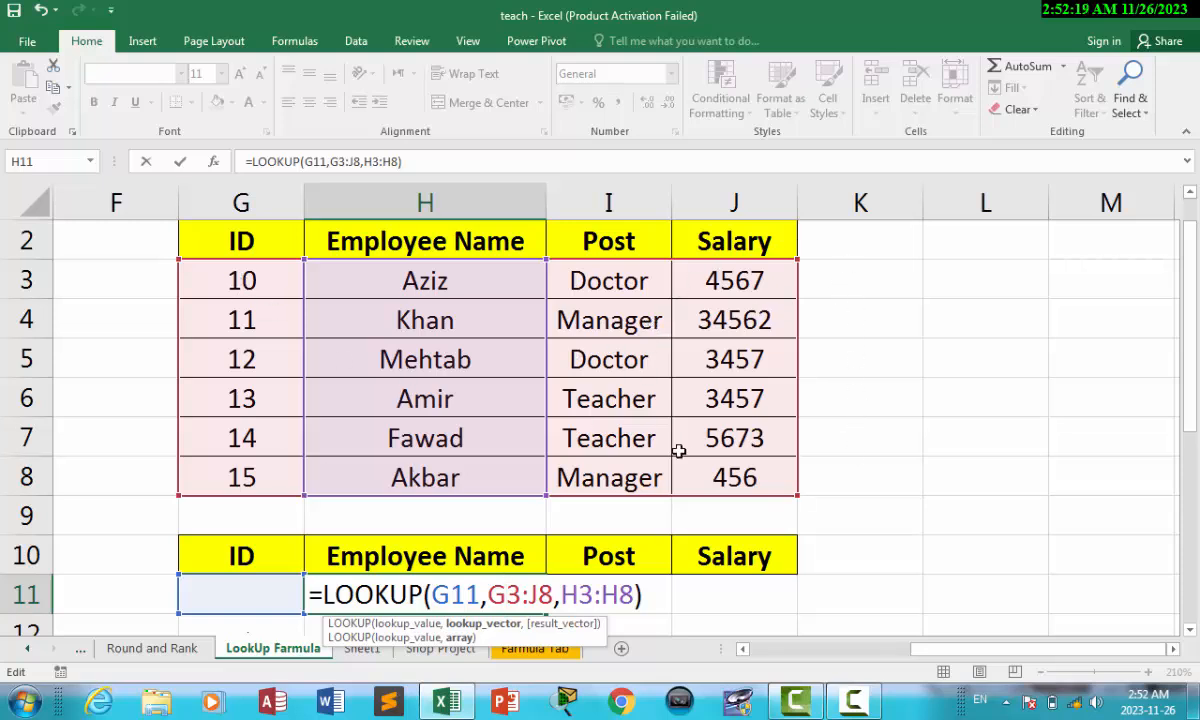
left_click_drag(476, 594, 430, 594)
key("F4")
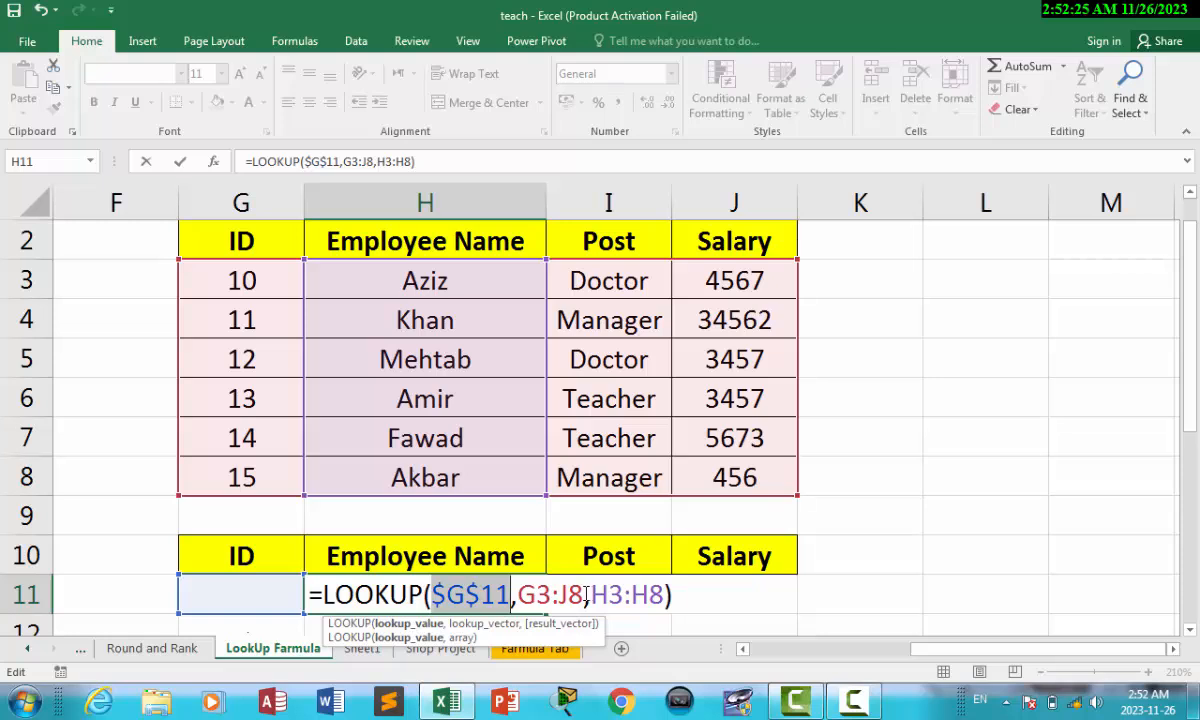
left_click_drag(583, 595, 520, 595)
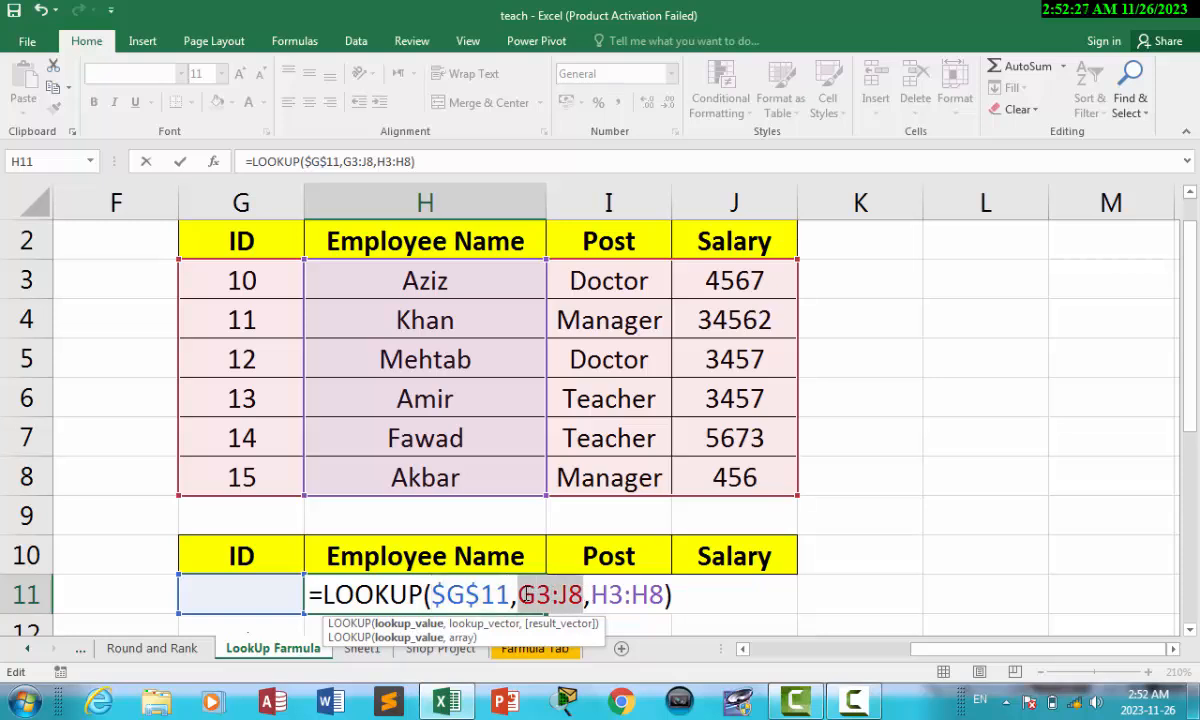
key("F4")
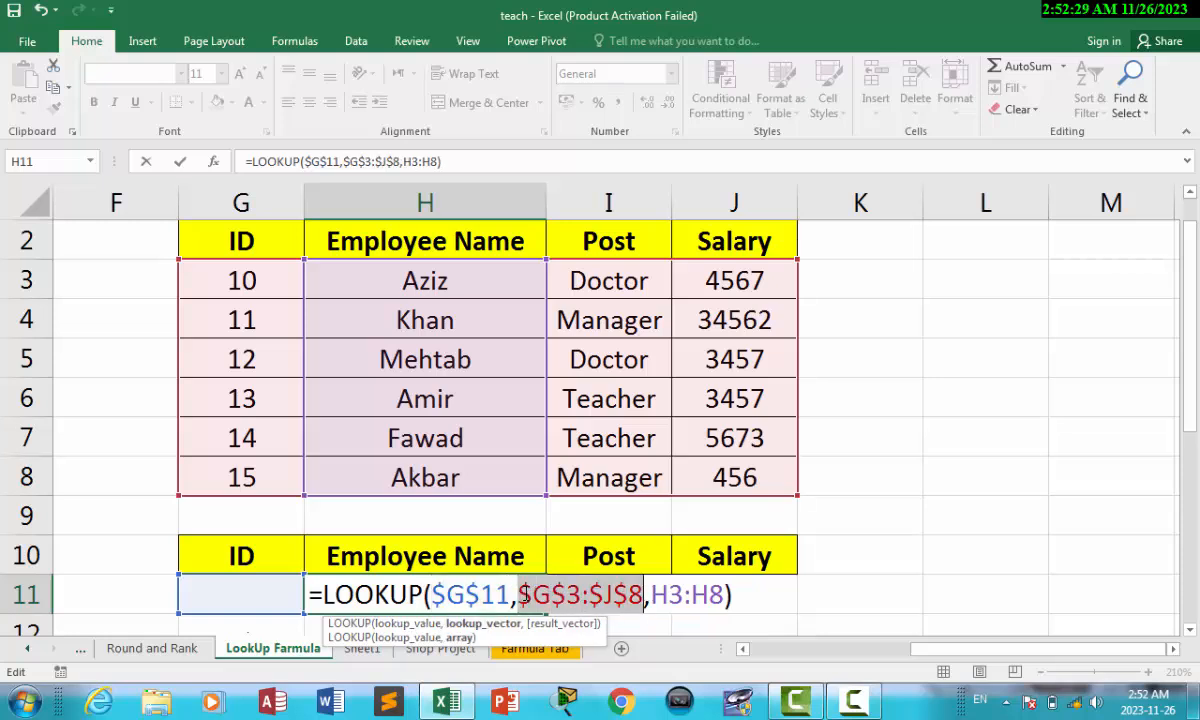
left_click(744, 597)
key("Return")
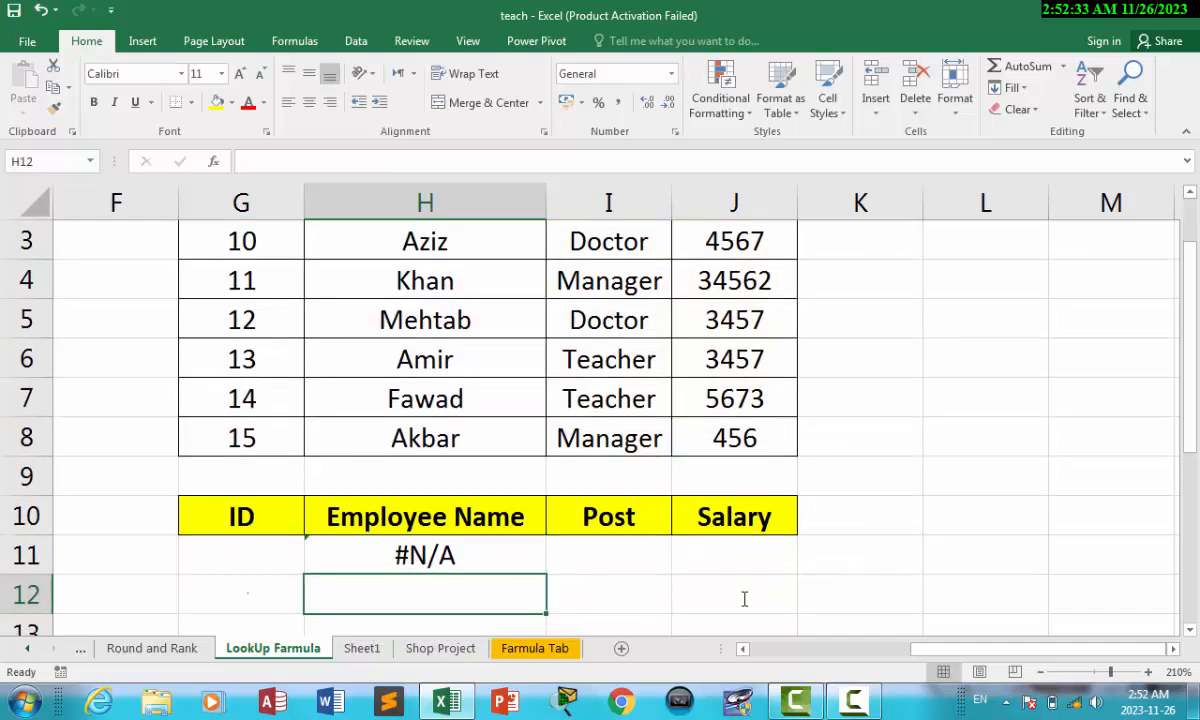
Step: Enter ID 10 in G11 so H11 shows Aziz
left_click(241, 543)
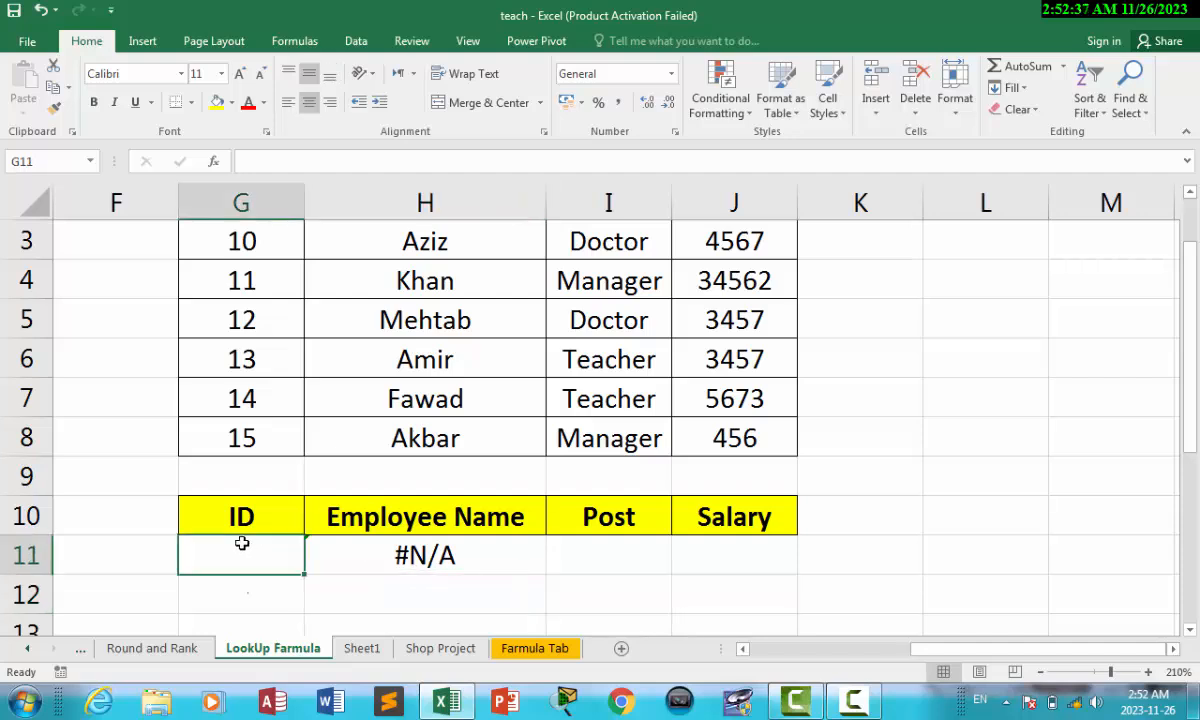
type("10")
left_click(332, 597)
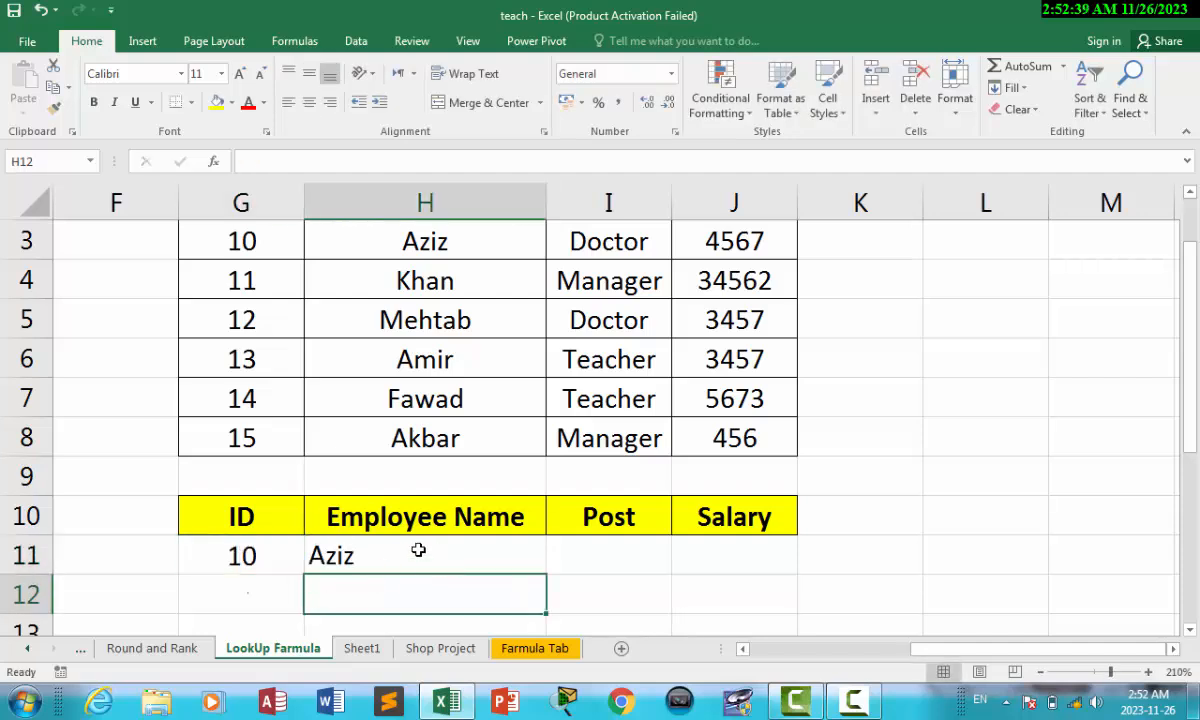
left_click(418, 550)
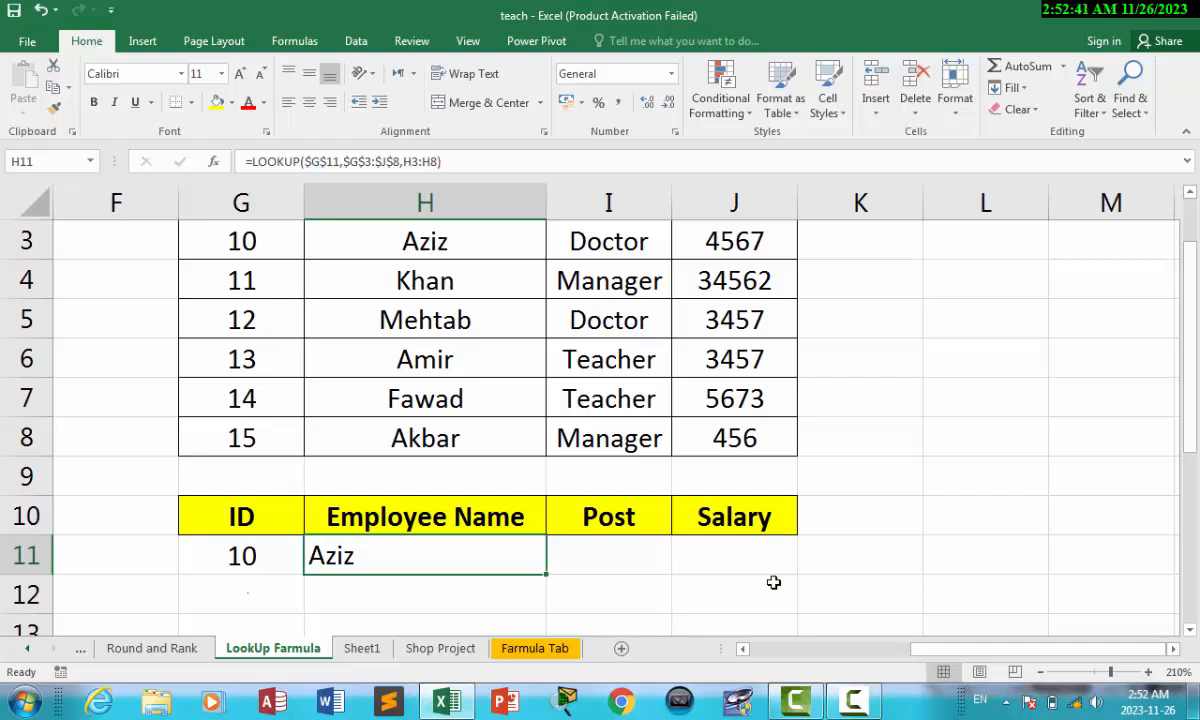
Step: Fill the LOOKUP formula right into I11:J11, showing Doctor and 4567
left_click_drag(525, 553, 713, 550)
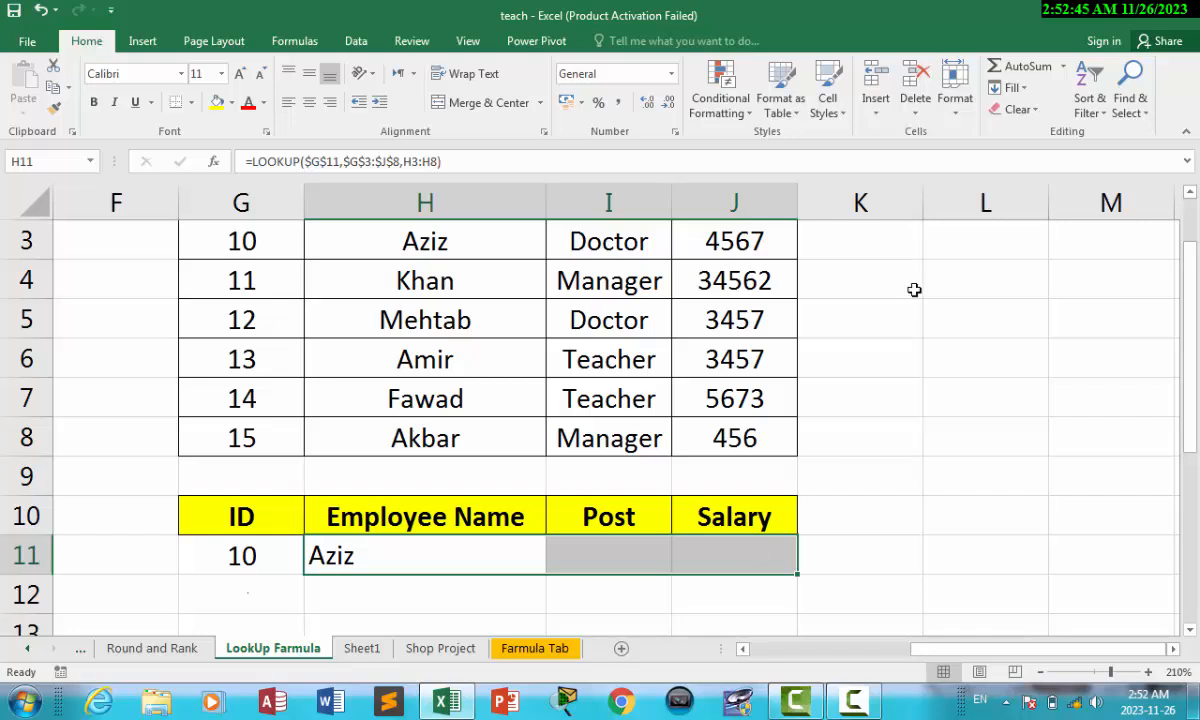
left_click(1018, 89)
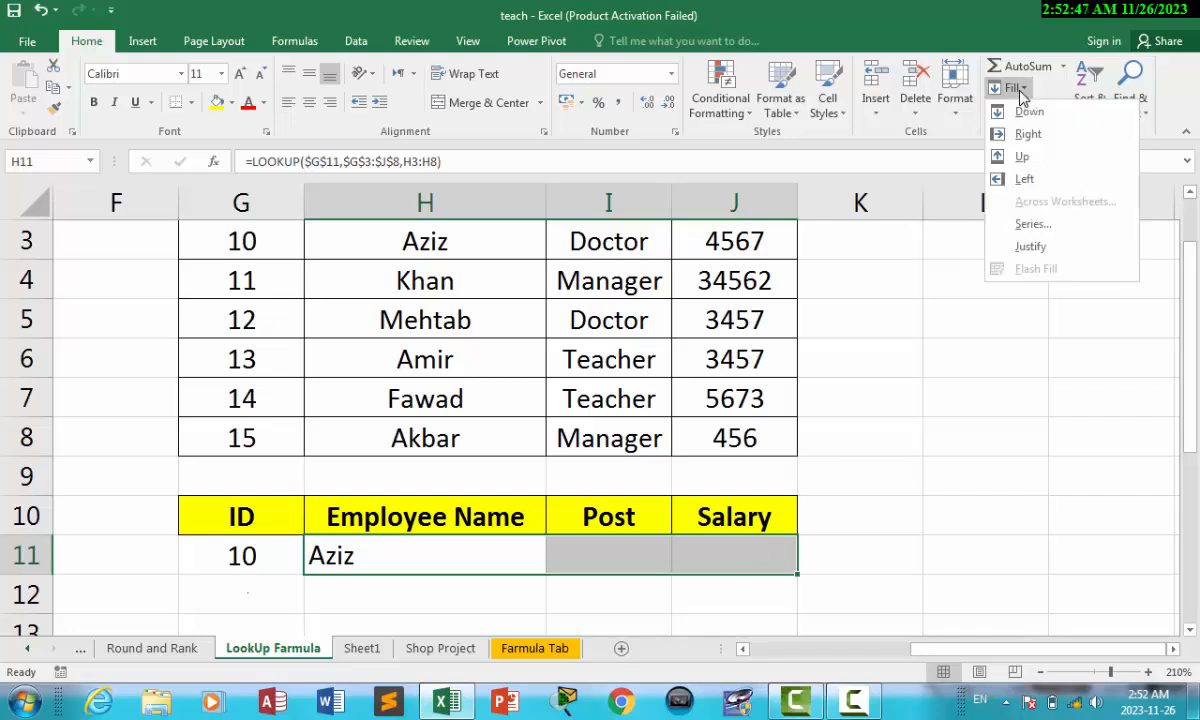
left_click(1028, 134)
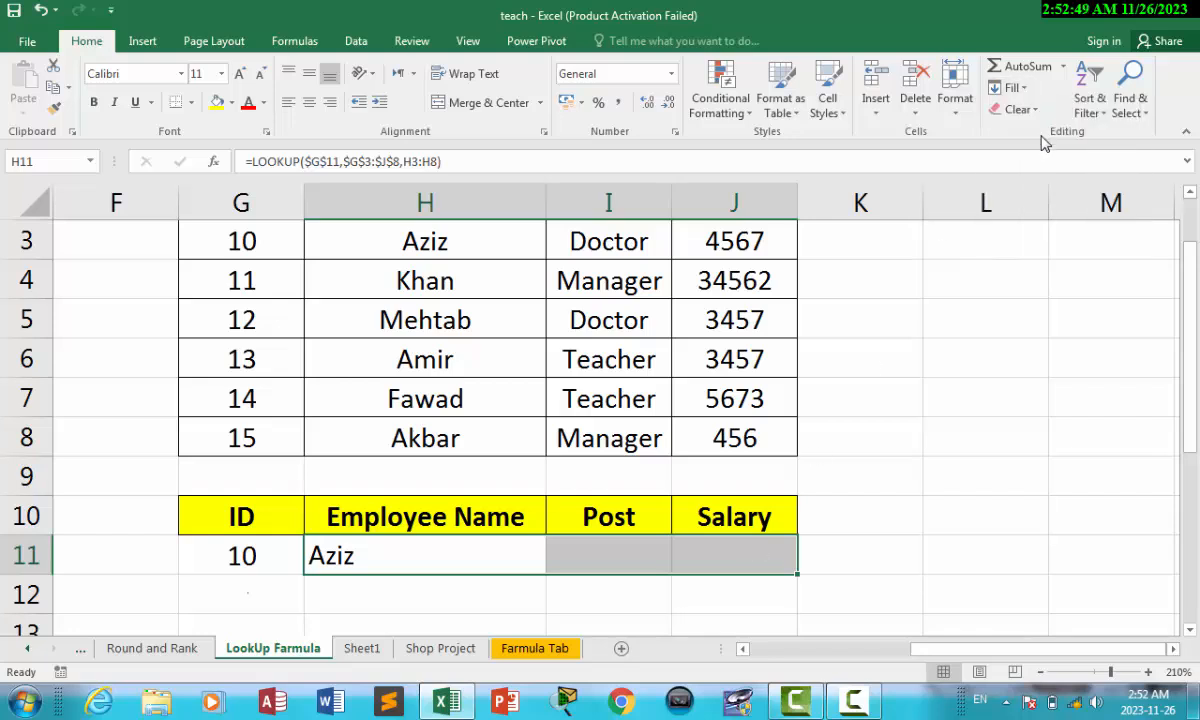
left_click(633, 612)
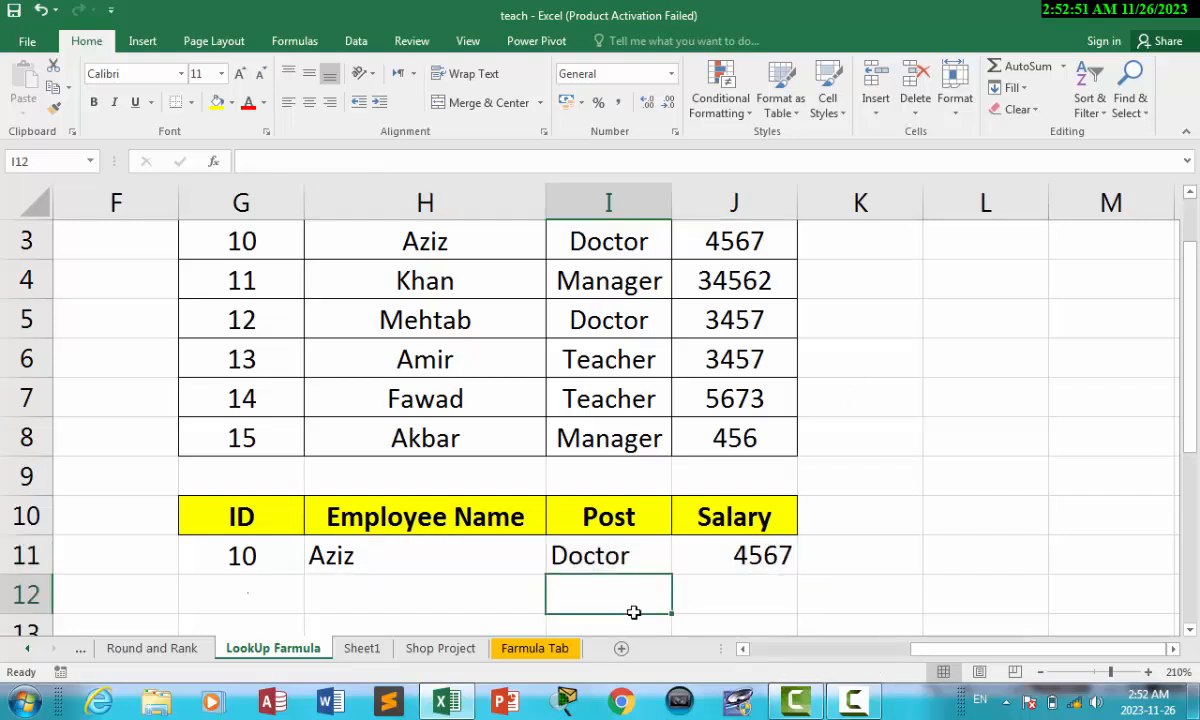
left_click_drag(1193, 377, 1193, 309)
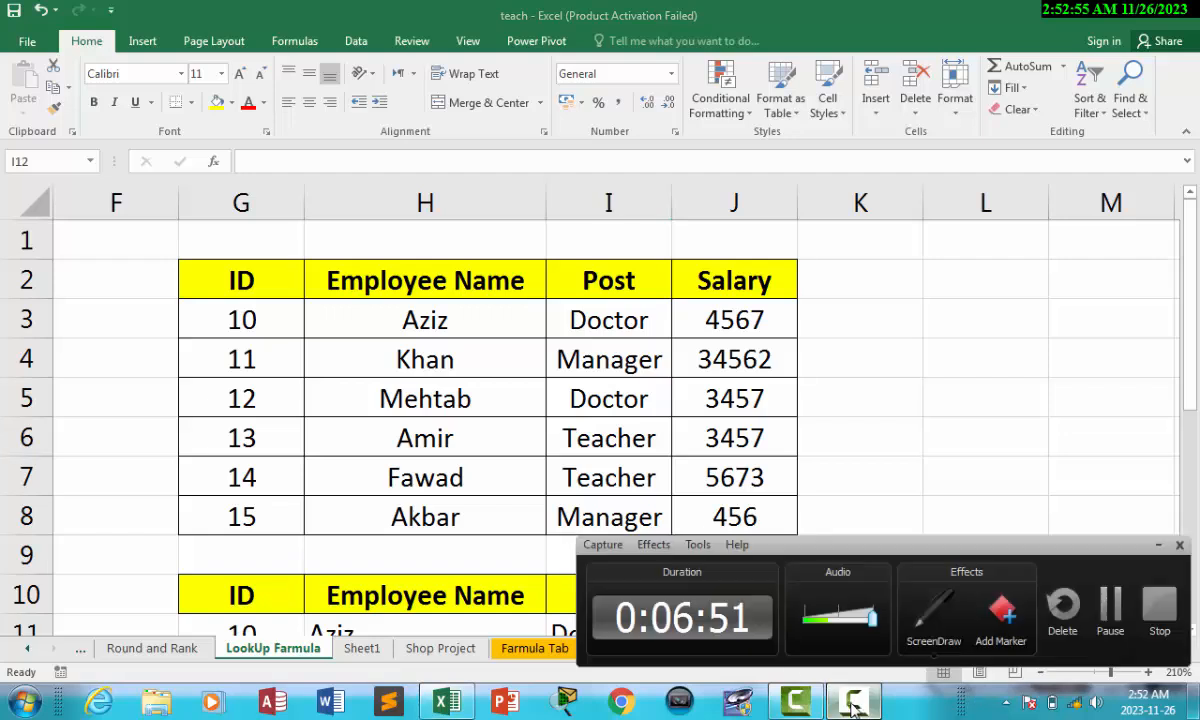
left_click(796, 700)
Step: Turn on AutoFilter for the table's header row G2:J2
left_click(1110, 605)
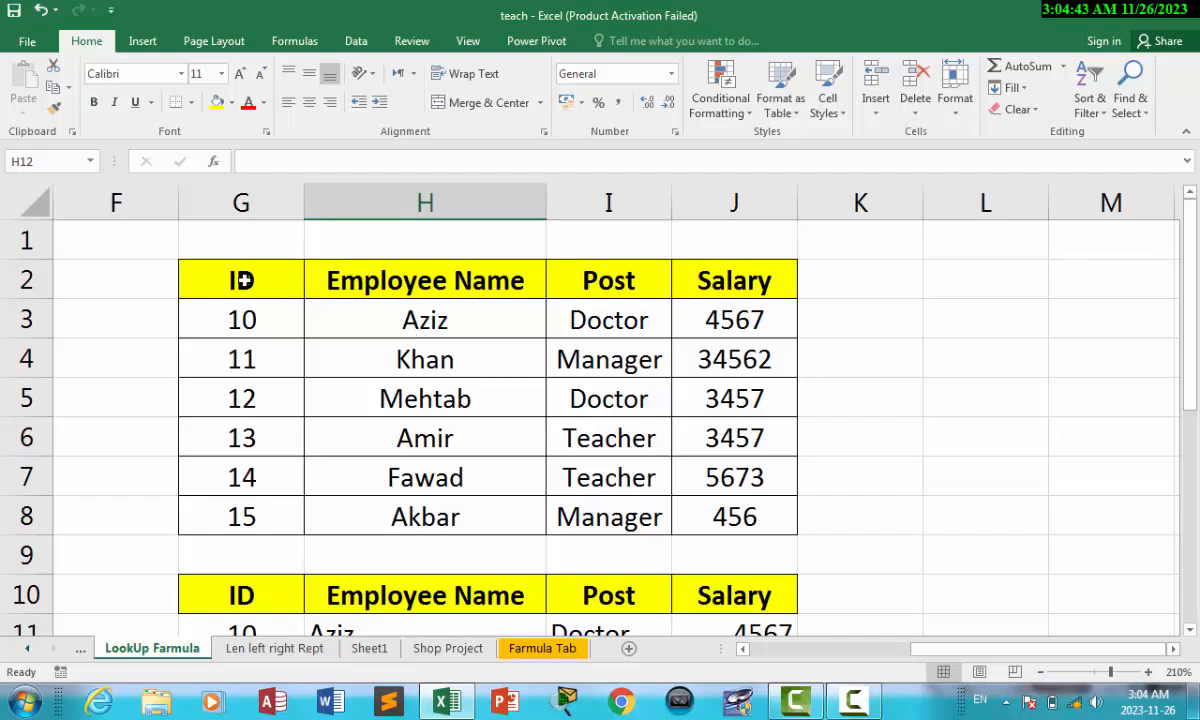
left_click_drag(241, 273, 722, 281)
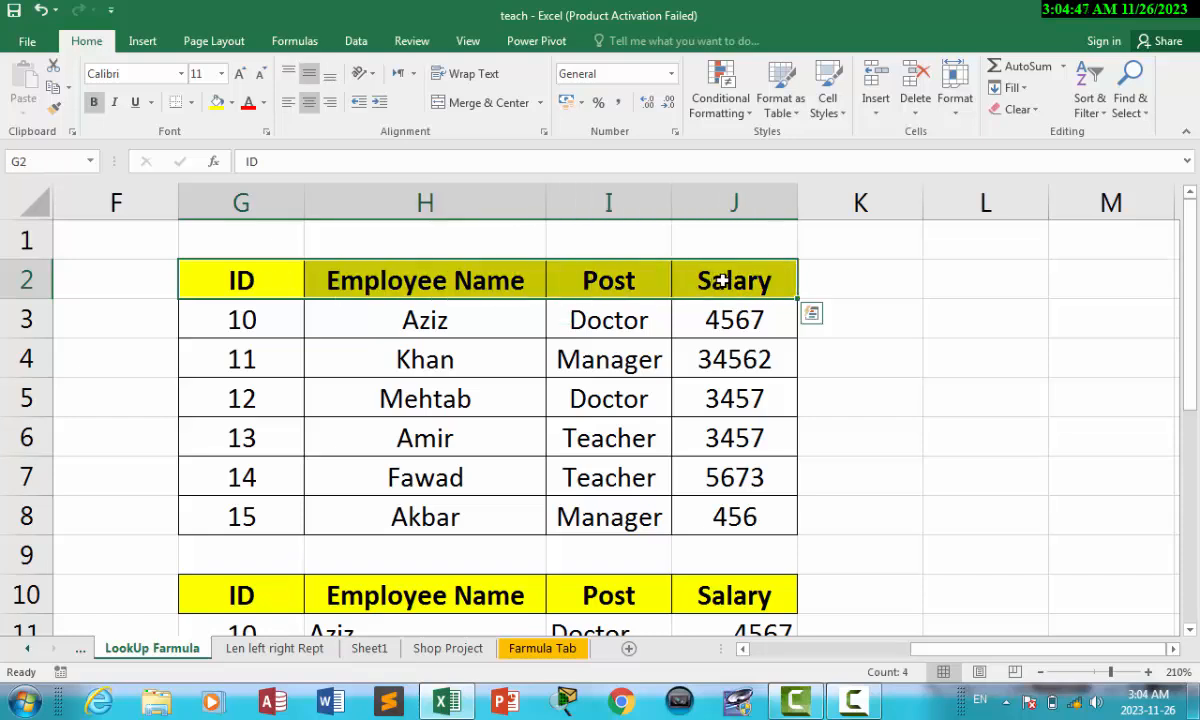
left_click(1092, 100)
left_click(1113, 202)
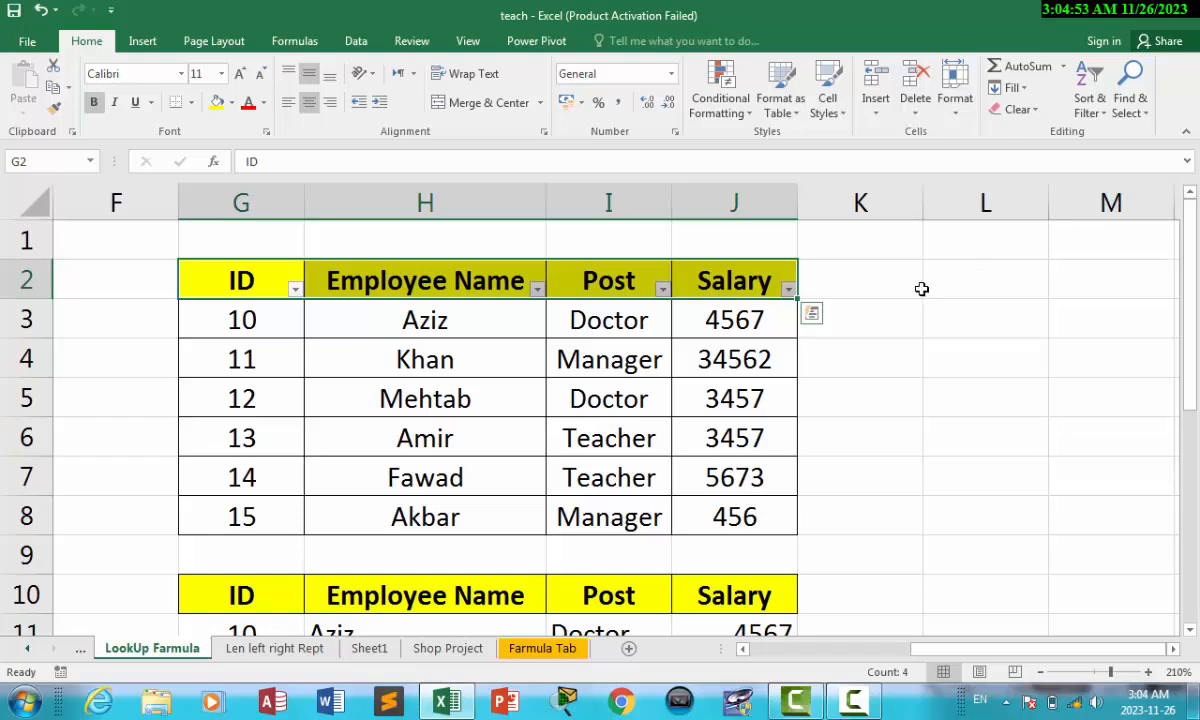
Step: Filter the ID column to show only ID 14 (Fawad, Teacher, 5673)
left_click(480, 312)
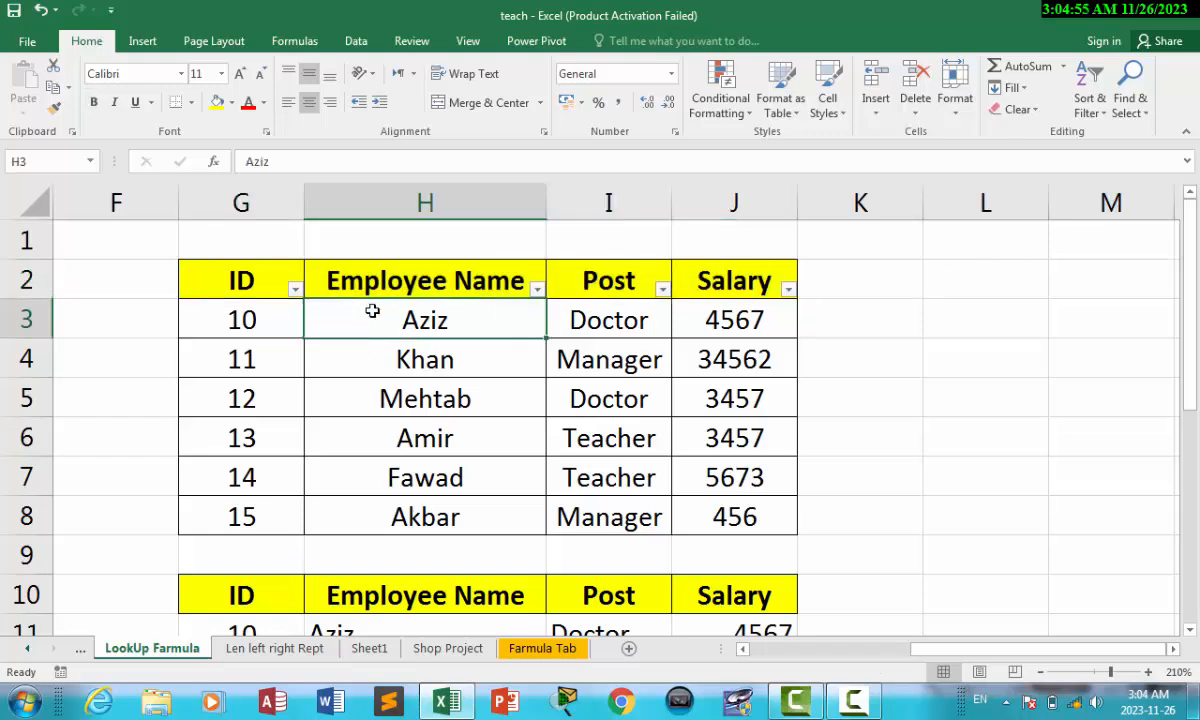
left_click(296, 289)
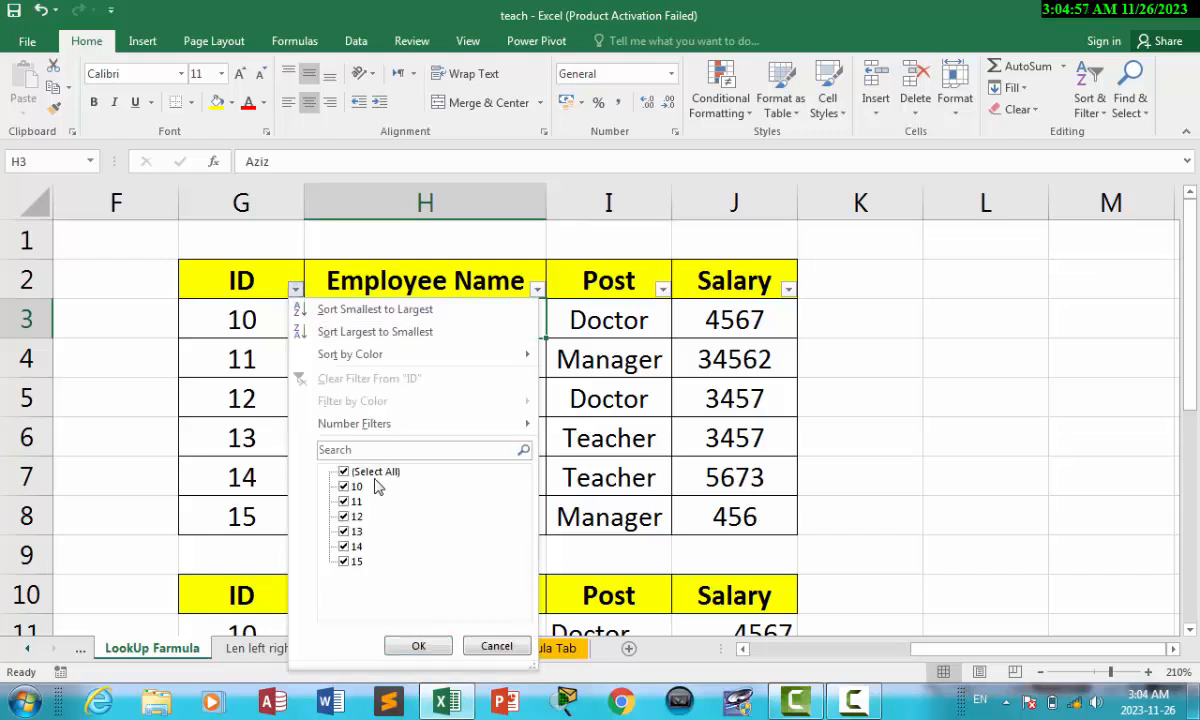
left_click(362, 449)
type("14")
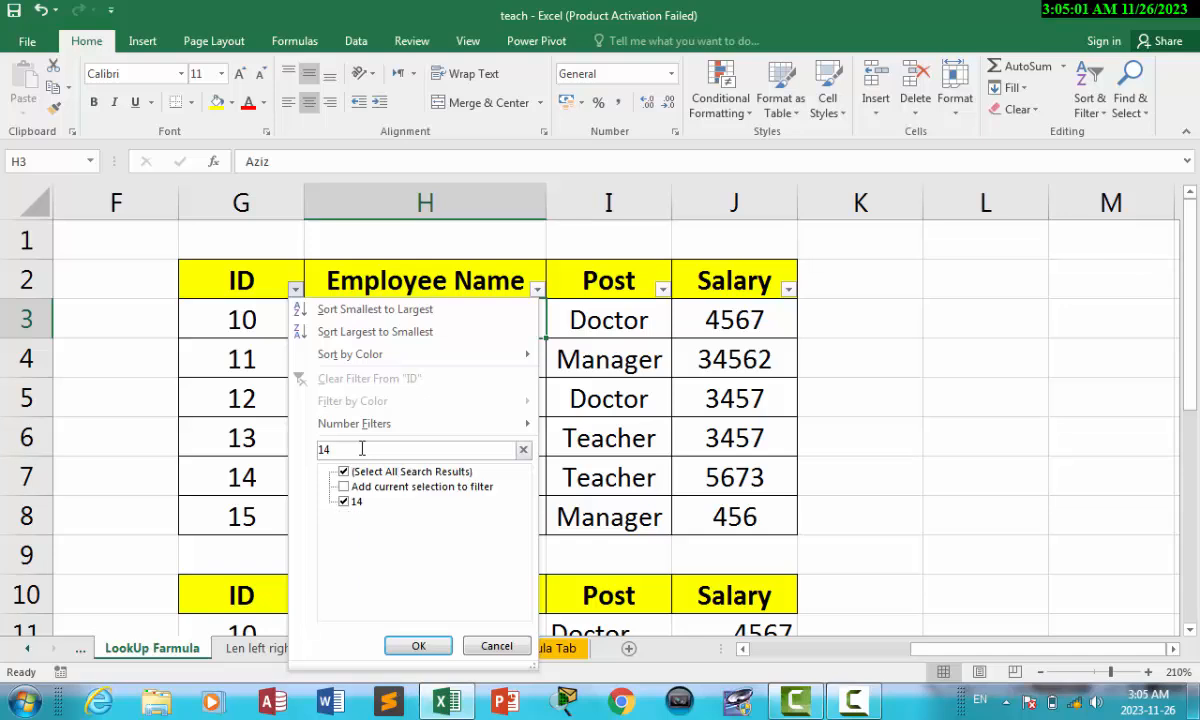
left_click(418, 645)
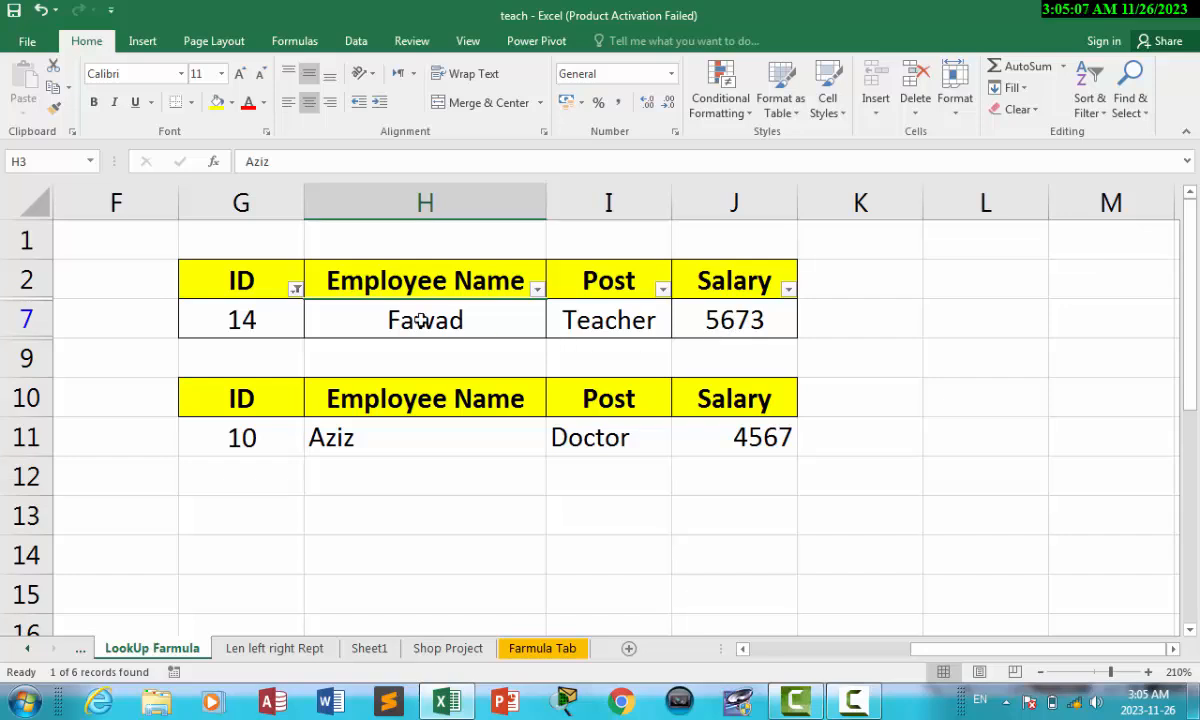
Step: Clear the ID filter so all six records show again
left_click(296, 289)
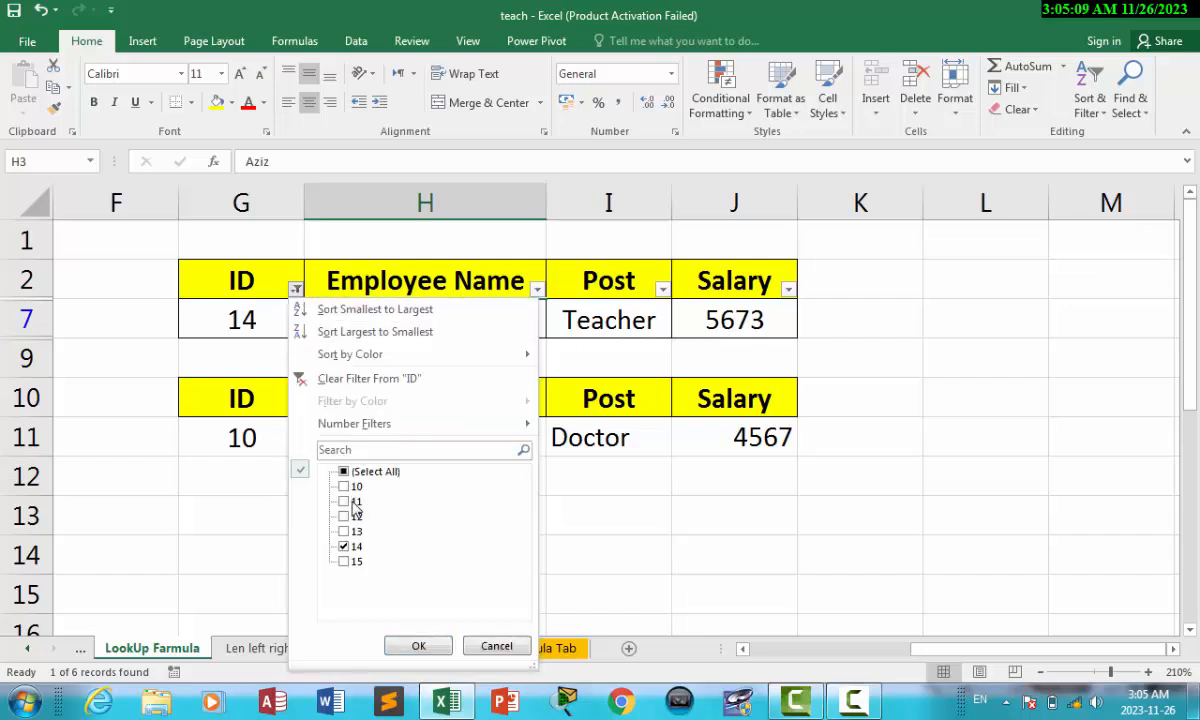
left_click(344, 471)
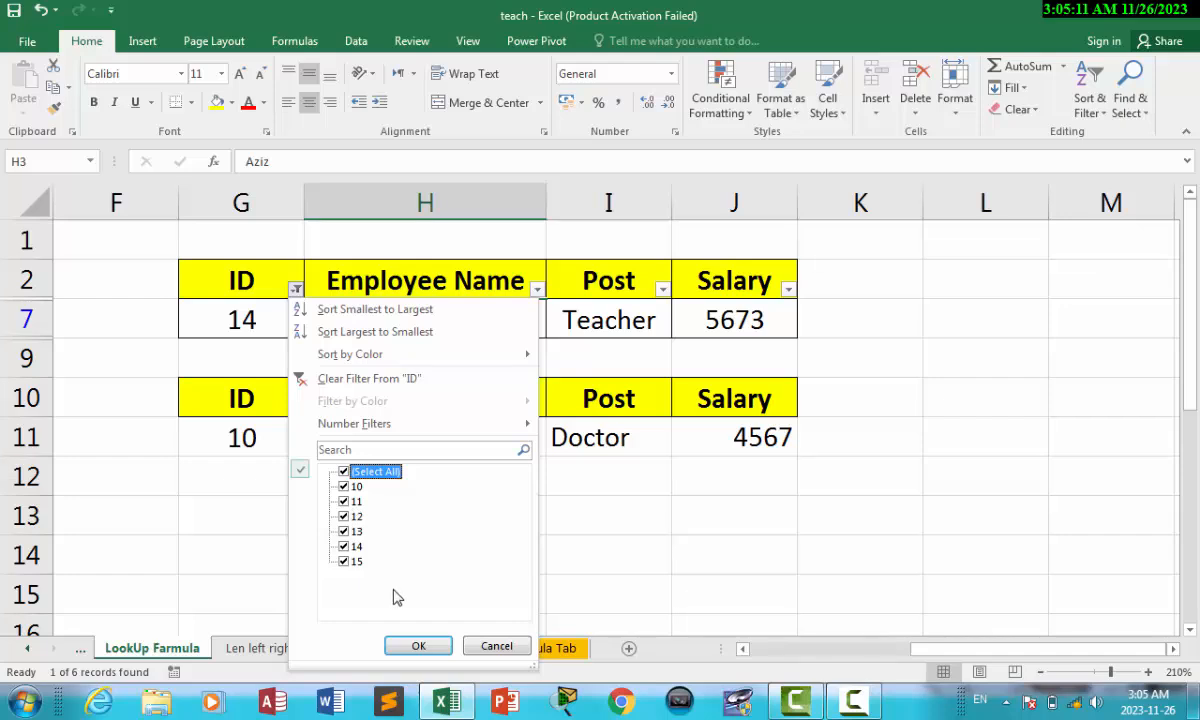
left_click(418, 645)
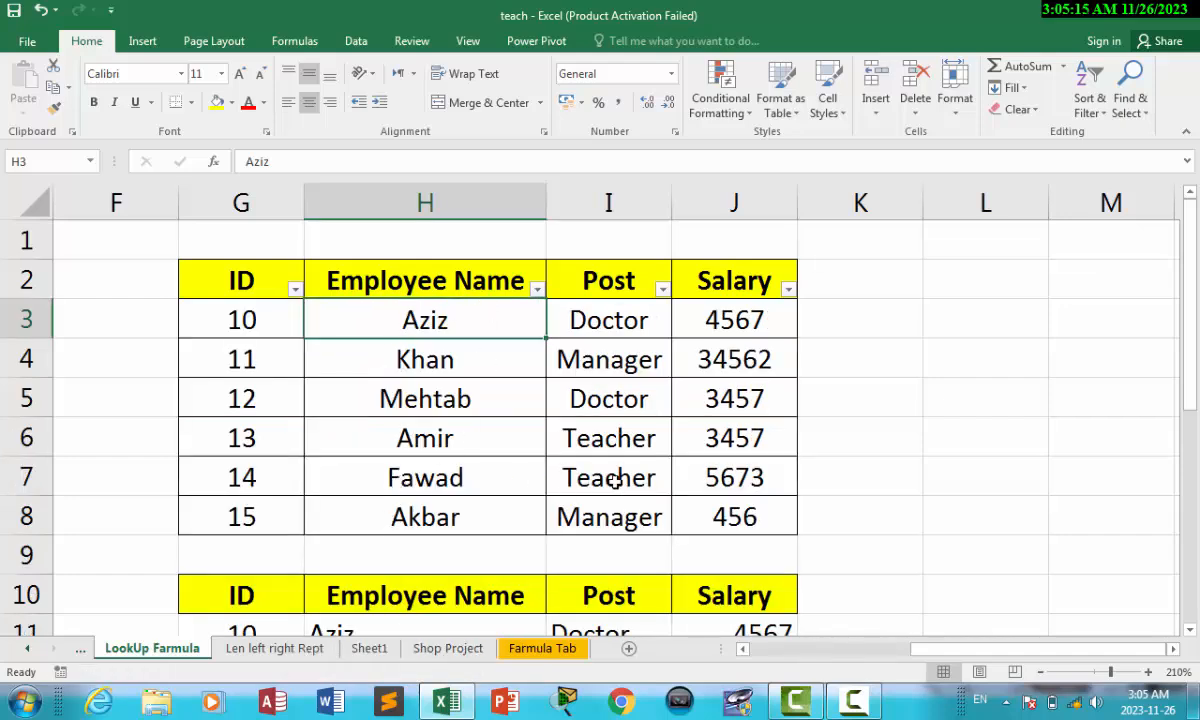
Step: Filter the Employee Name column to show only Fawad
left_click(539, 290)
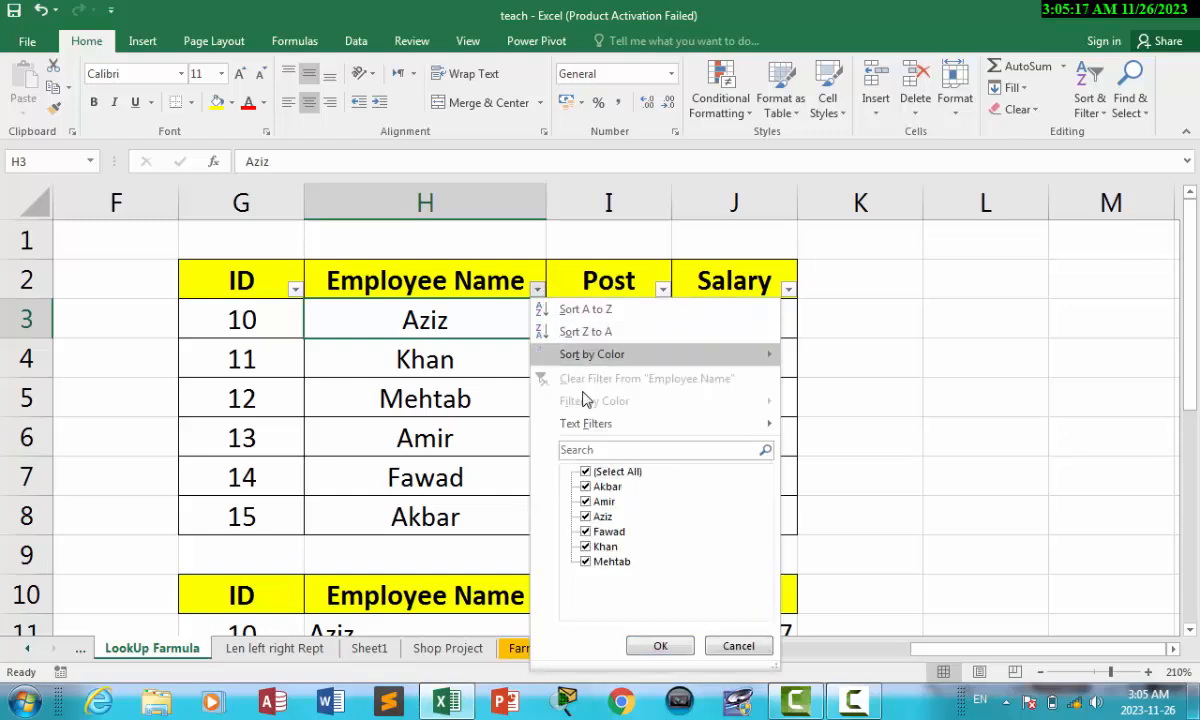
left_click(635, 450)
type("teache")
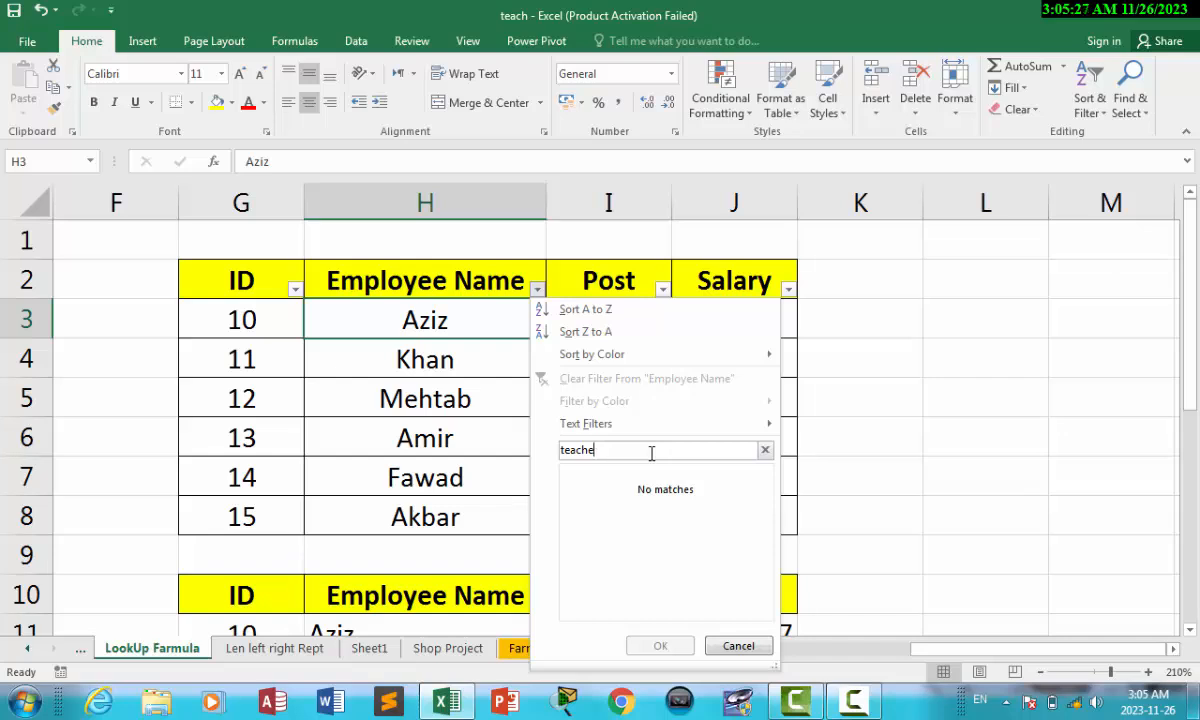
key("BackSpace")
key("BackSpace")
type("Faw")
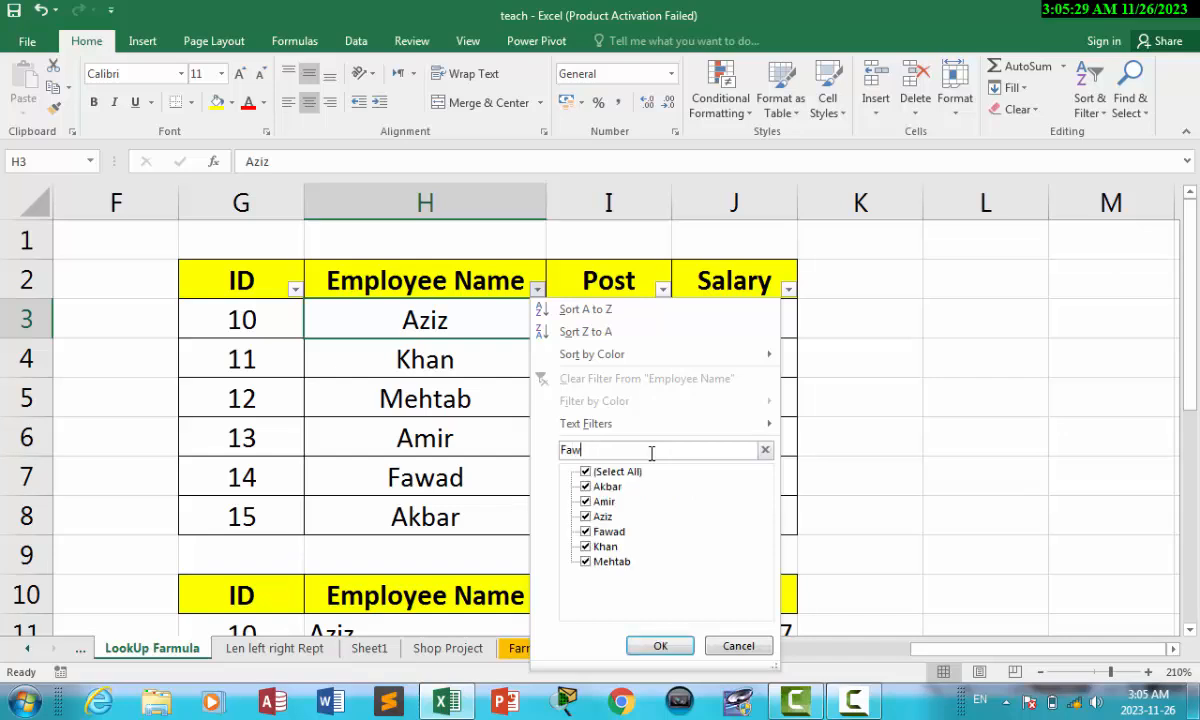
type("ad")
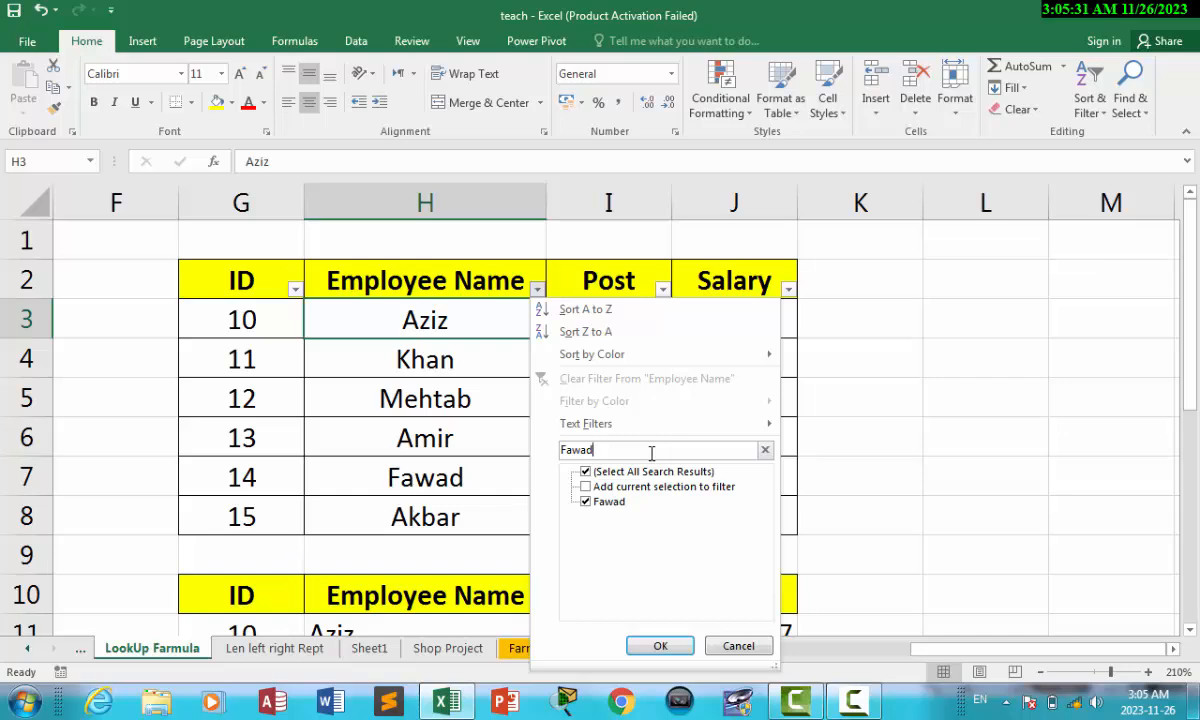
left_click(658, 645)
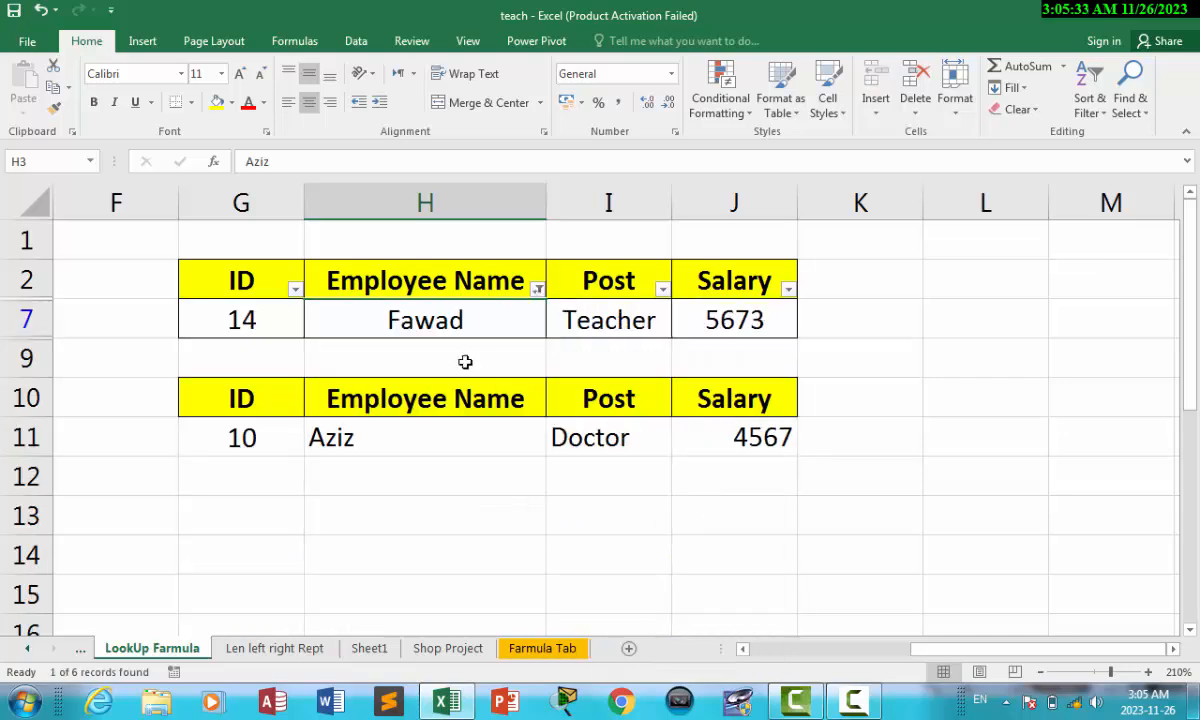
Step: Clear the active Fawad filter on header row G2:J2 so all six employee rows reappear
left_click(428, 321)
left_click(624, 316)
left_click(710, 319)
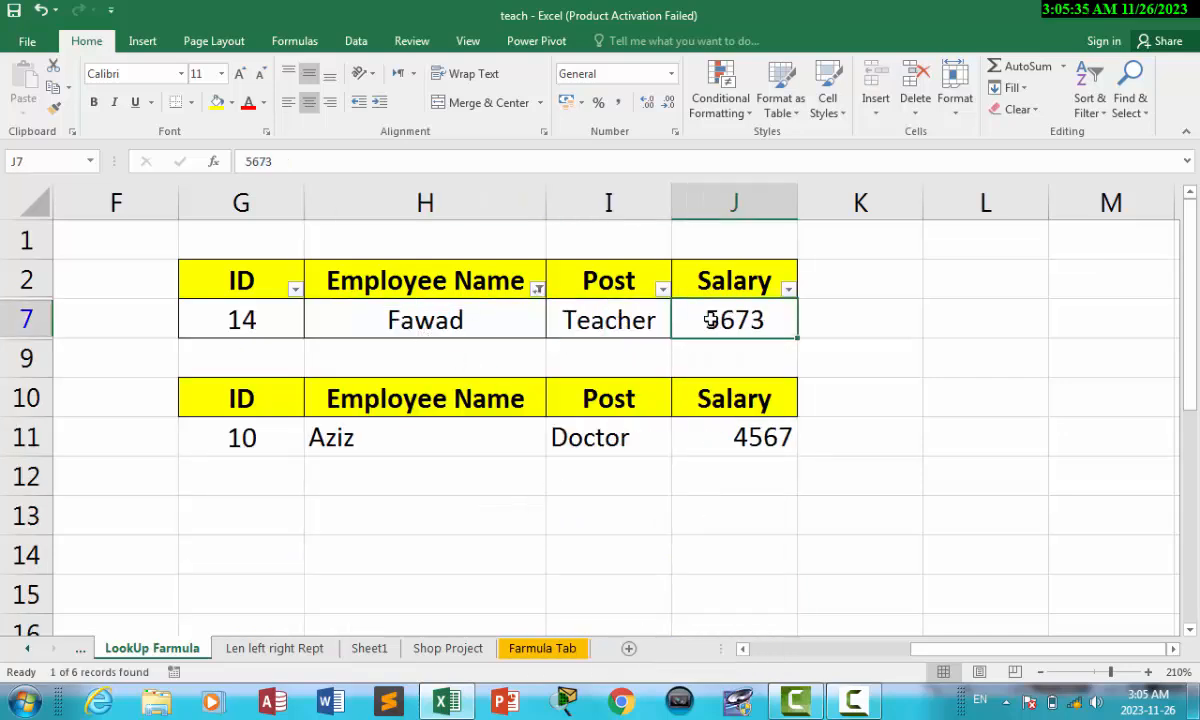
left_click_drag(245, 437, 455, 436)
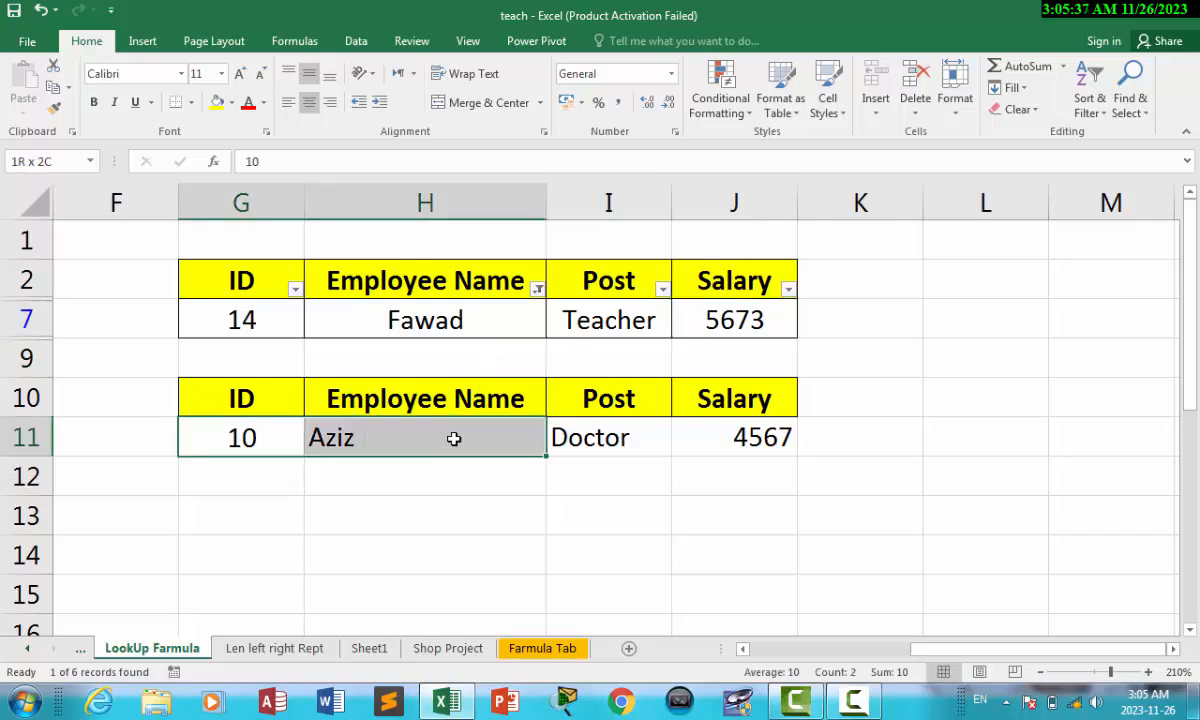
left_click_drag(270, 265, 745, 293)
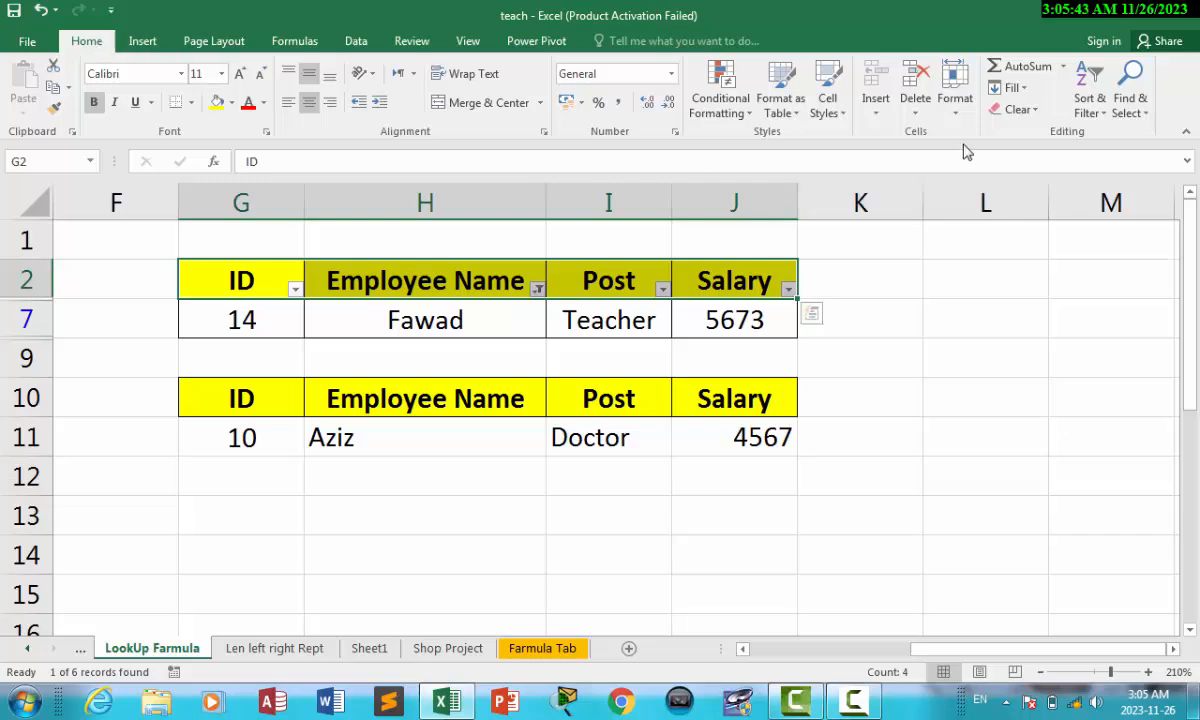
left_click(1089, 100)
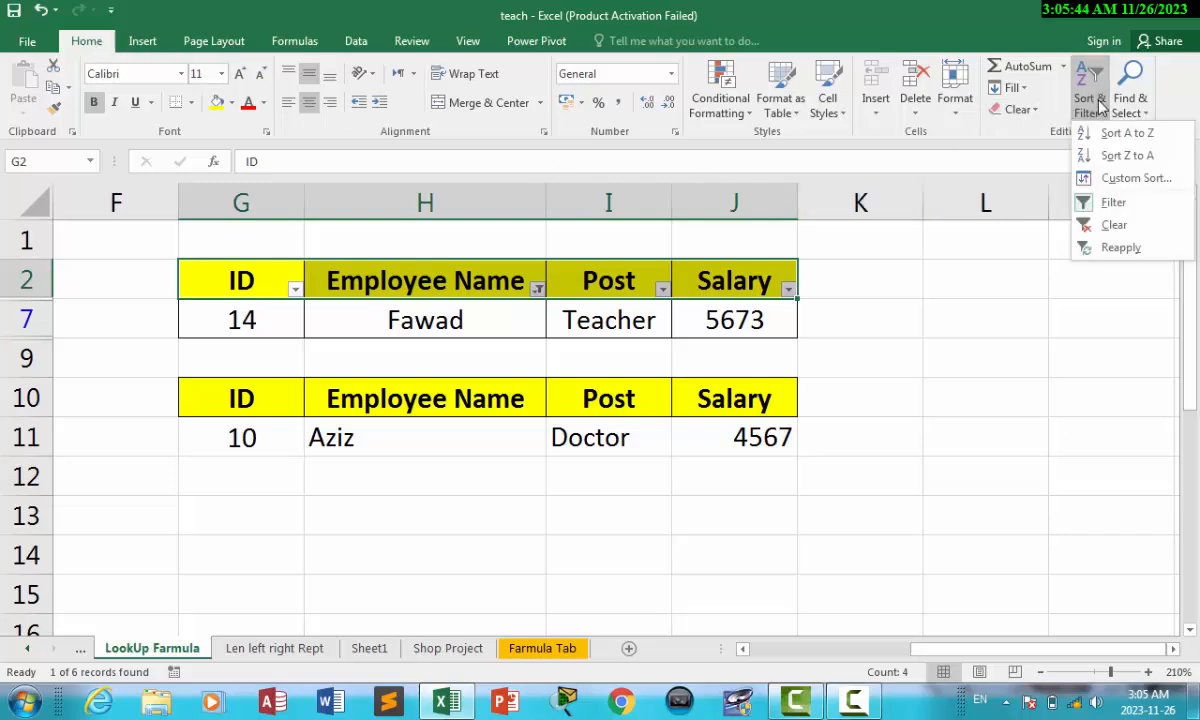
left_click(1120, 227)
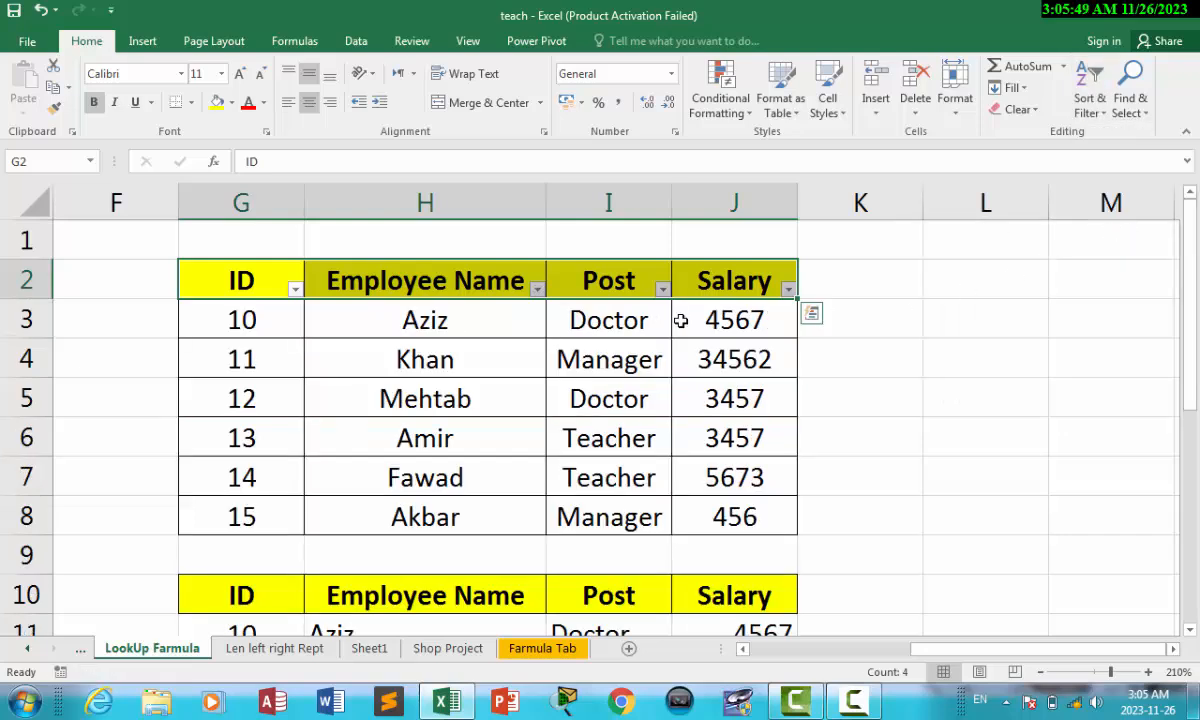
Step: Switch AutoFilter off for the table's header cells so no filter arrows remain
left_click(555, 342)
left_click_drag(243, 280, 763, 288)
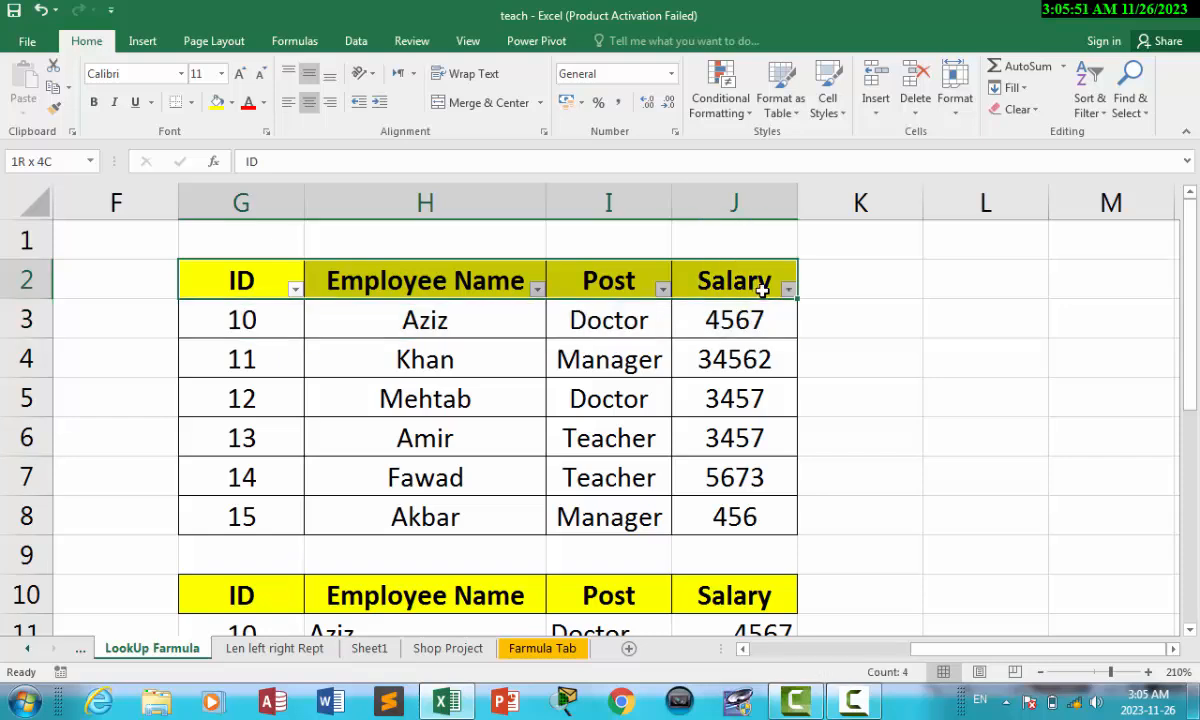
left_click(1098, 105)
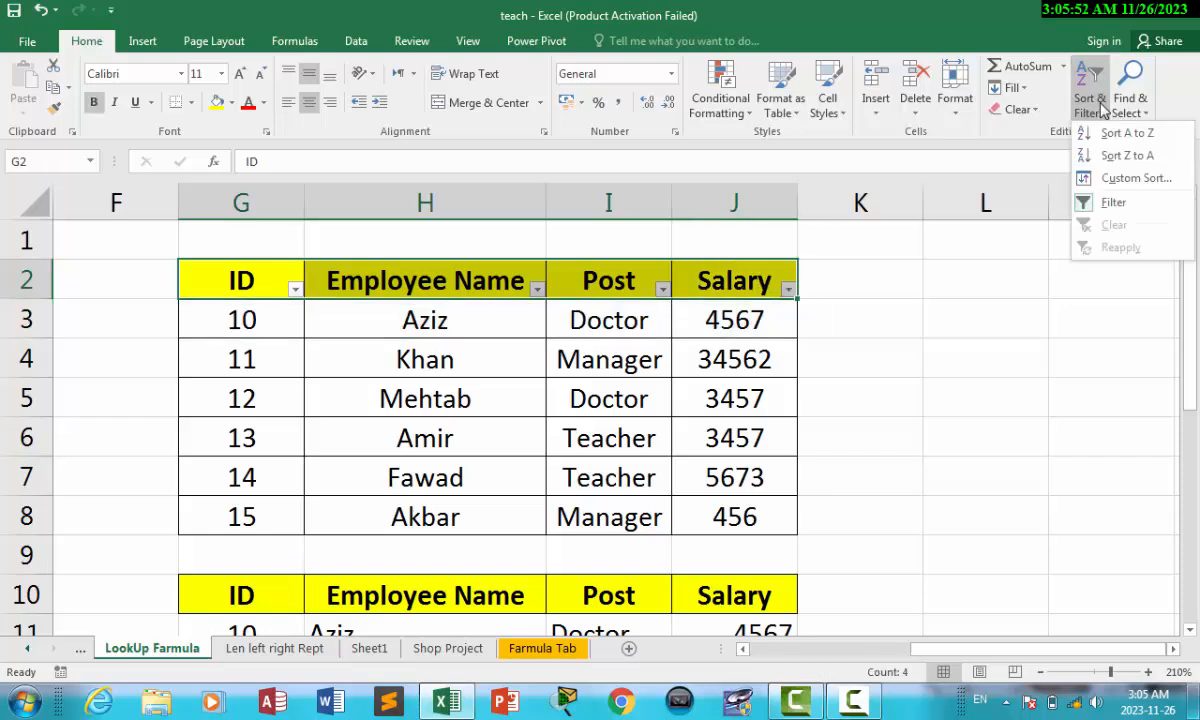
left_click(1113, 205)
left_click(695, 432)
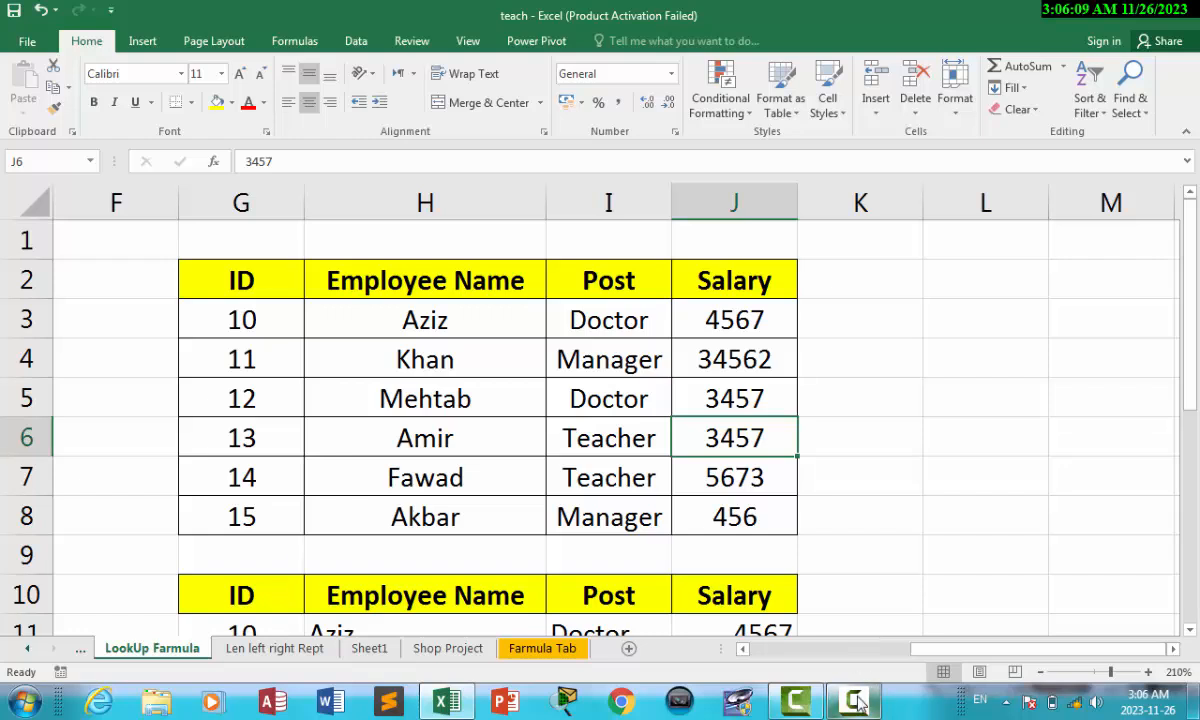
mouse_move(860, 703)
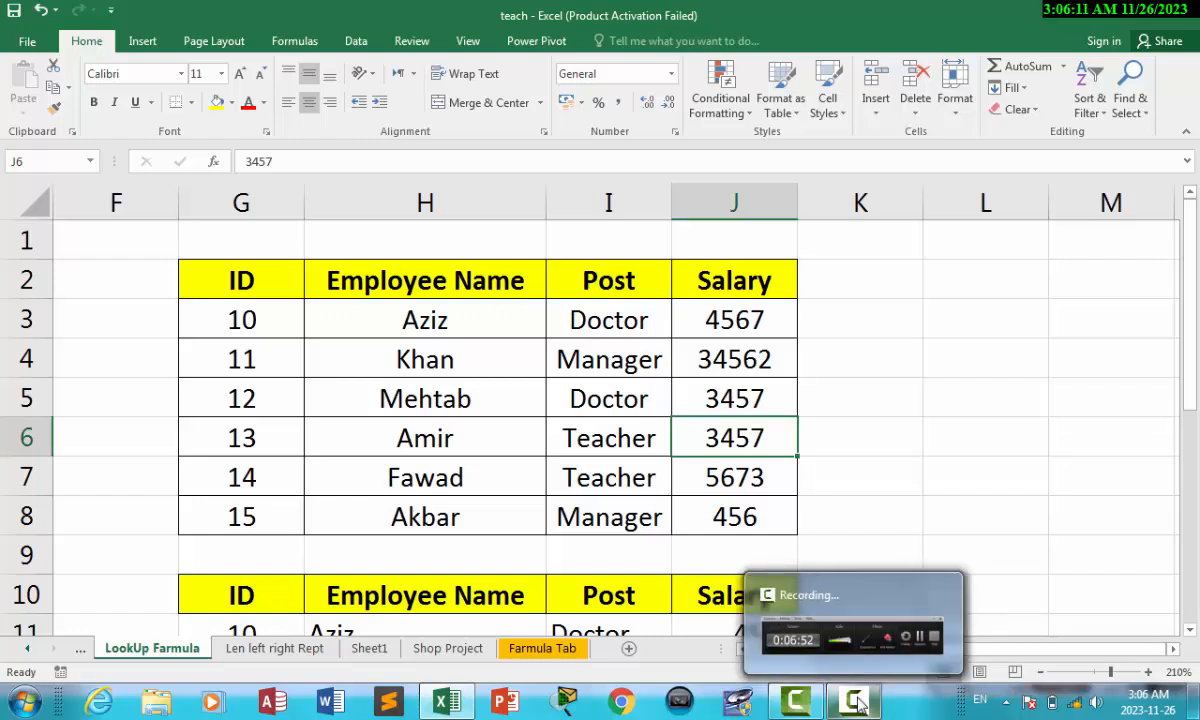